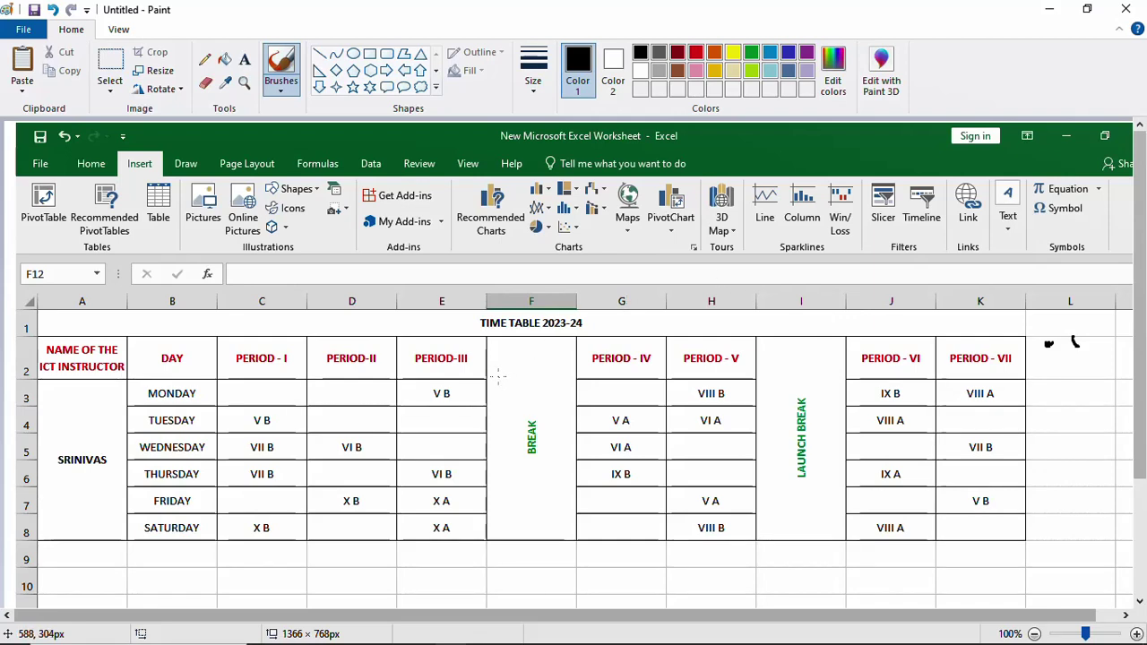
# Step: Brush two black marks beside the BREAK column and handwrite 'Merge & Center' beneath it
pyautogui.moveTo(497, 376); pyautogui.dragTo(541, 369)
pyautogui.moveTo(500, 409)
pyautogui.mouseDown()
pyautogui.moveTo(532, 407)
pyautogui.moveTo(529, 439)
pyautogui.mouseUp()
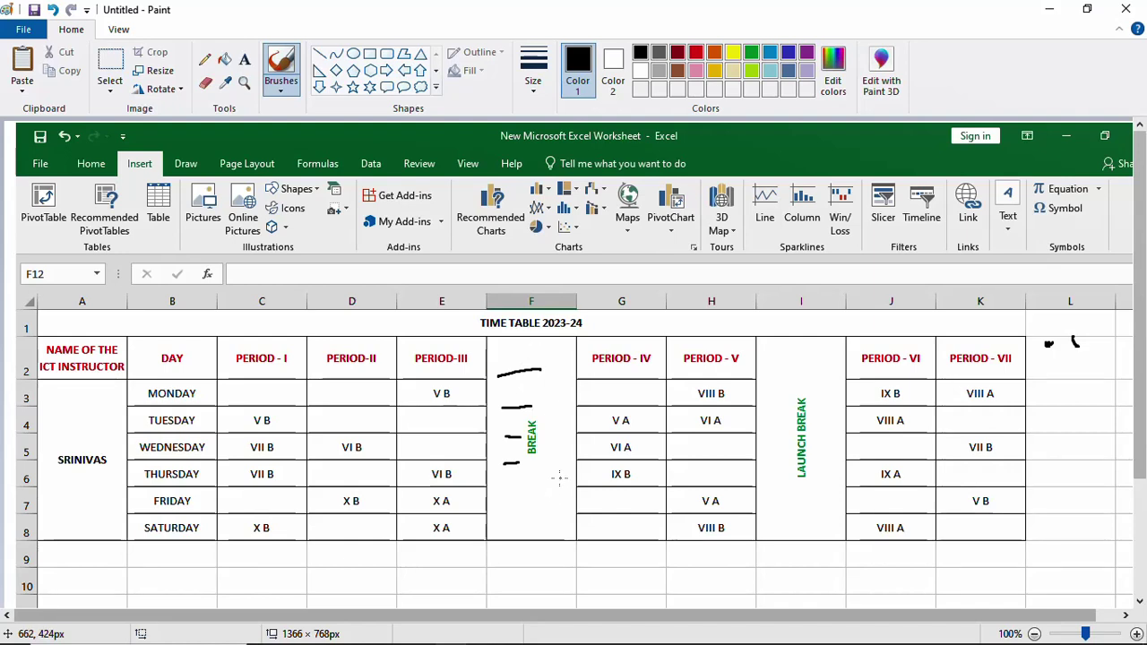
pyautogui.moveTo(532, 502)
pyautogui.mouseDown()
pyautogui.moveTo(553, 571)
pyautogui.moveTo(591, 557)
pyautogui.moveTo(600, 578)
pyautogui.moveTo(679, 558)
pyautogui.moveTo(695, 569)
pyautogui.moveTo(707, 557)
pyautogui.mouseUp()
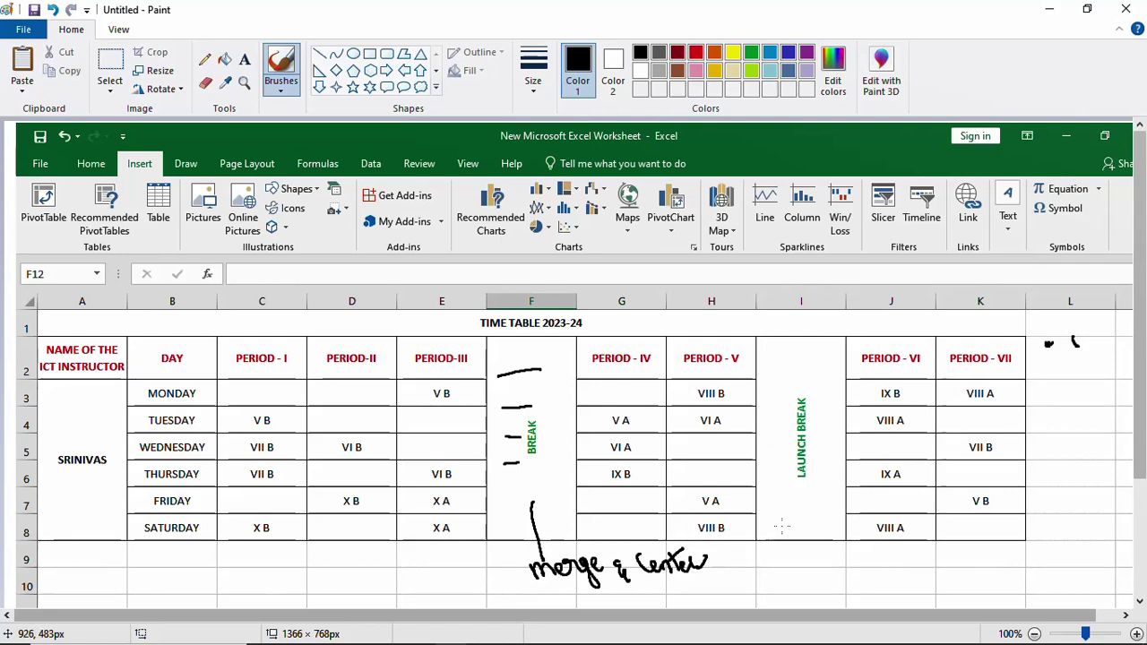
# Step: Draw lines from the LUNCH BREAK column and SRINIVAS cell, each with a 'Merge & Center' note
pyautogui.moveTo(779, 517)
pyautogui.mouseDown()
pyautogui.moveTo(832, 577)
pyautogui.moveTo(892, 573)
pyautogui.moveTo(945, 548)
pyautogui.mouseUp()
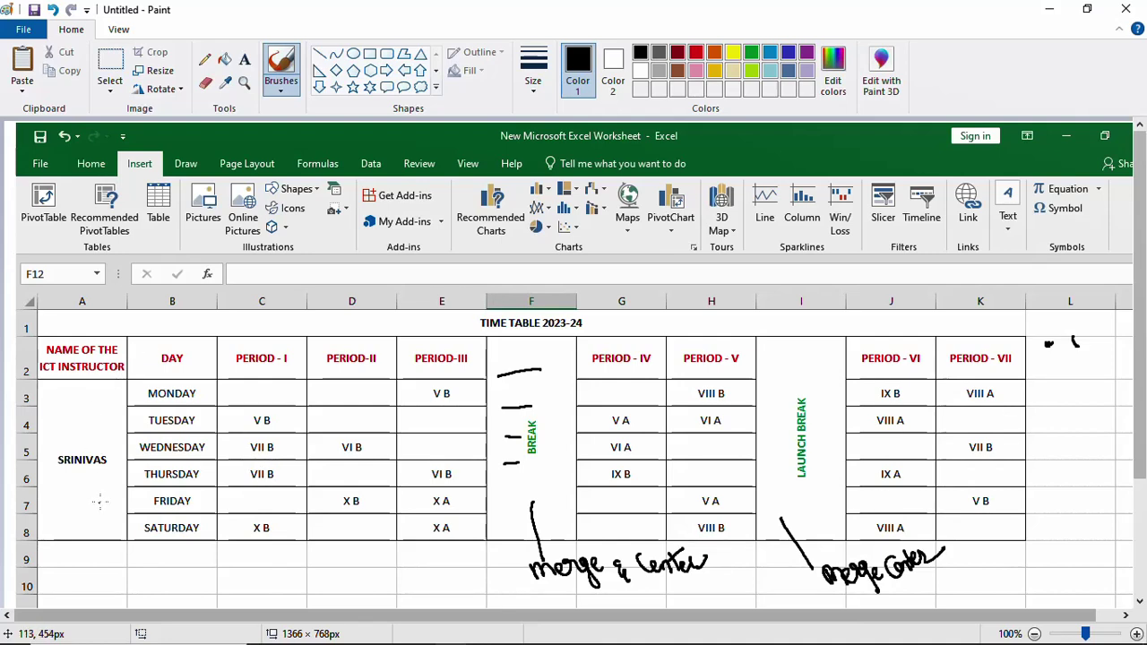
pyautogui.moveTo(105, 500); pyautogui.dragTo(149, 573)
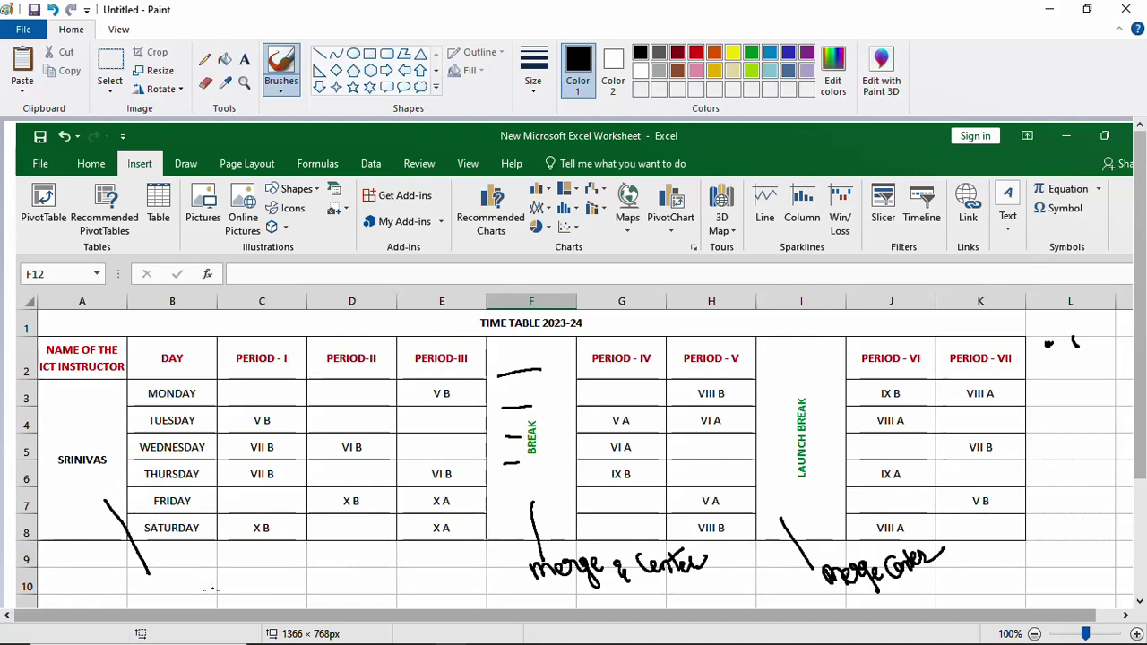
pyautogui.moveTo(194, 582)
pyautogui.mouseDown()
pyautogui.moveTo(410, 555)
pyautogui.moveTo(384, 596)
pyautogui.mouseUp()
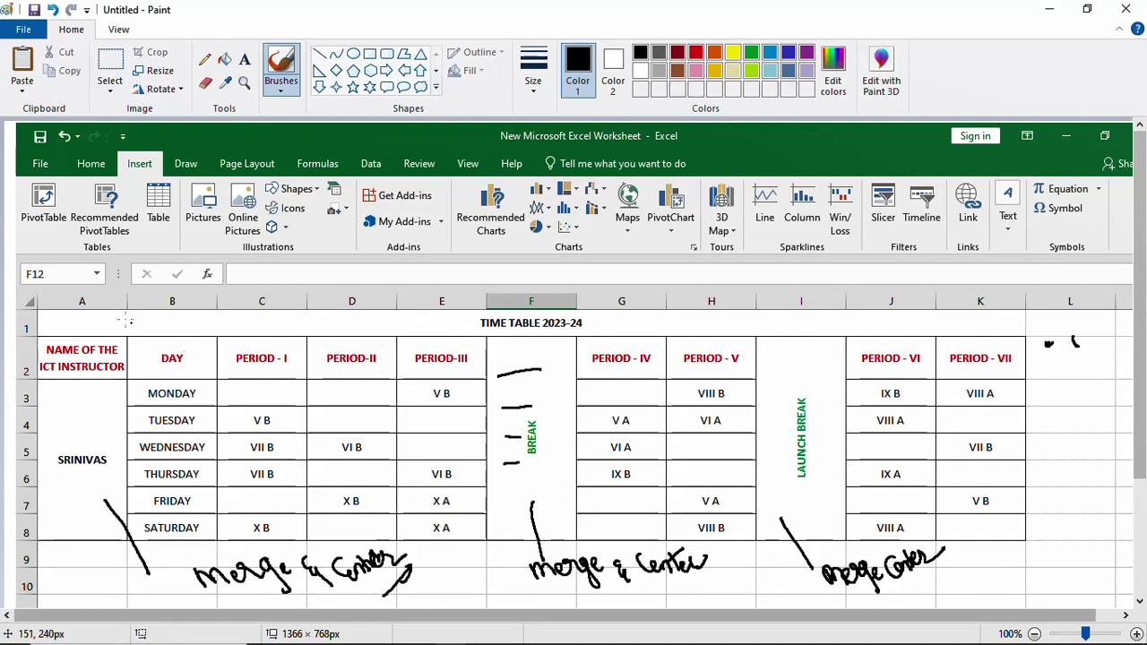
# Step: Tick the A–E column borders, then add an arrow and 'Merge & Center' above columns J–K
pyautogui.moveTo(129, 305); pyautogui.dragTo(135, 319)
pyautogui.moveTo(215, 301); pyautogui.dragTo(228, 339)
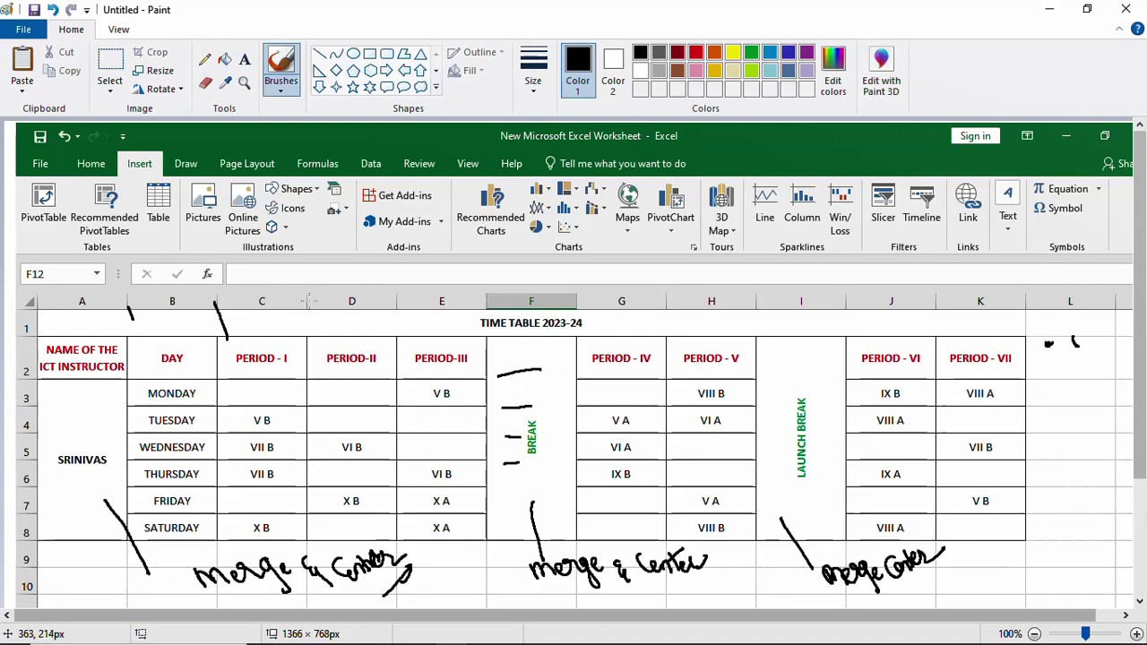
pyautogui.moveTo(307, 301); pyautogui.dragTo(318, 339)
pyautogui.moveTo(397, 301); pyautogui.dragTo(408, 338)
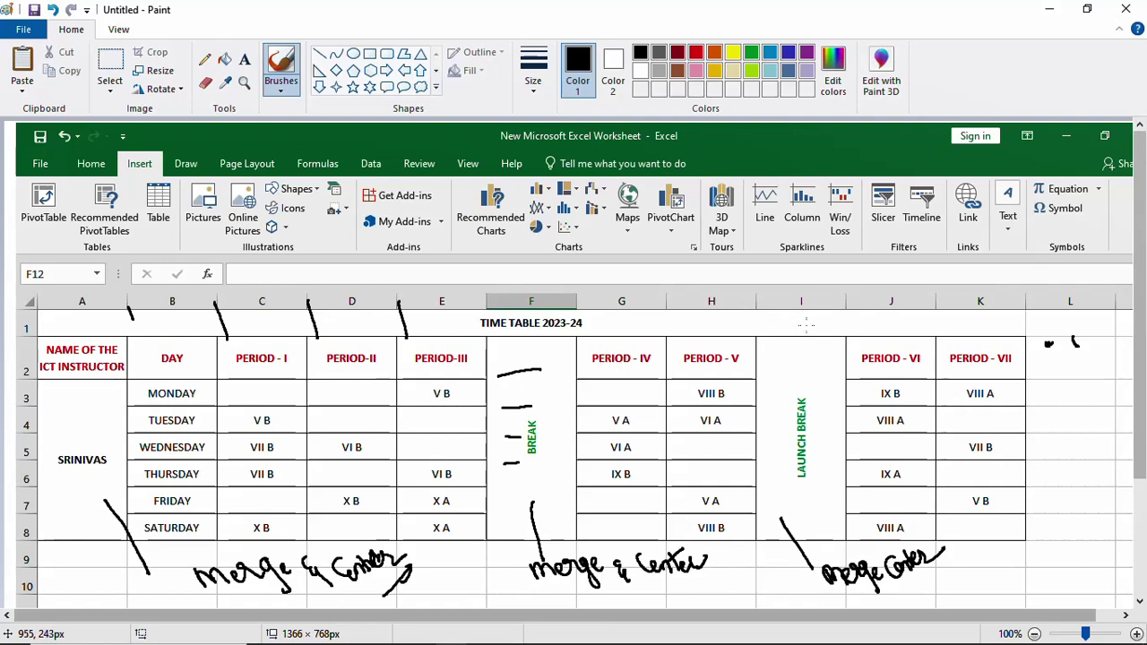
pyautogui.moveTo(805, 326)
pyautogui.mouseDown()
pyautogui.moveTo(862, 320)
pyautogui.moveTo(856, 330)
pyautogui.moveTo(935, 333)
pyautogui.moveTo(952, 319)
pyautogui.moveTo(966, 333)
pyautogui.moveTo(1005, 320)
pyautogui.mouseUp()
pyautogui.moveTo(996, 312); pyautogui.dragTo(1030, 310)
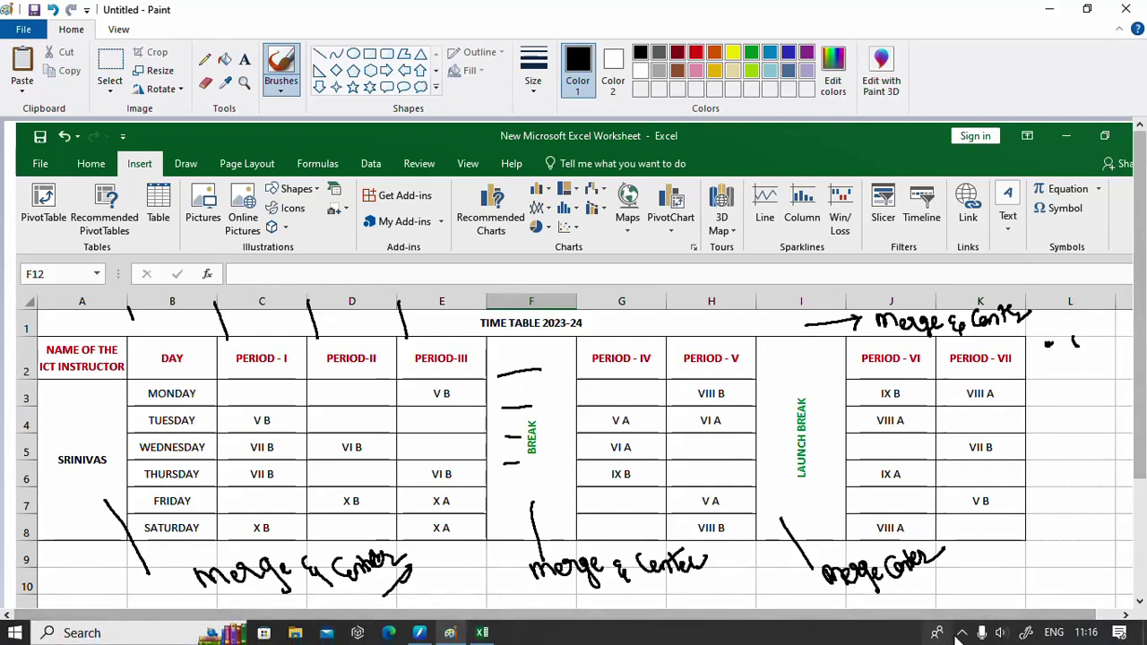
# Step: Show the ActivePresenter Recording Toolbar from the tray and move it to the bottom edge
pyautogui.click(961, 633)
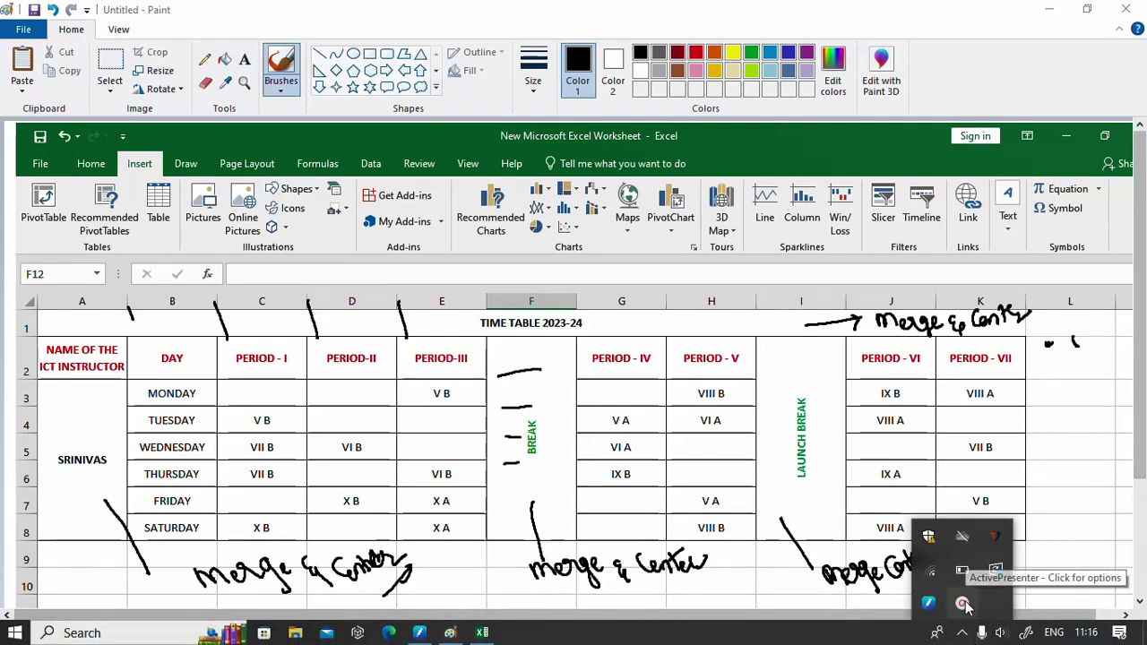
pyautogui.click(962, 603)
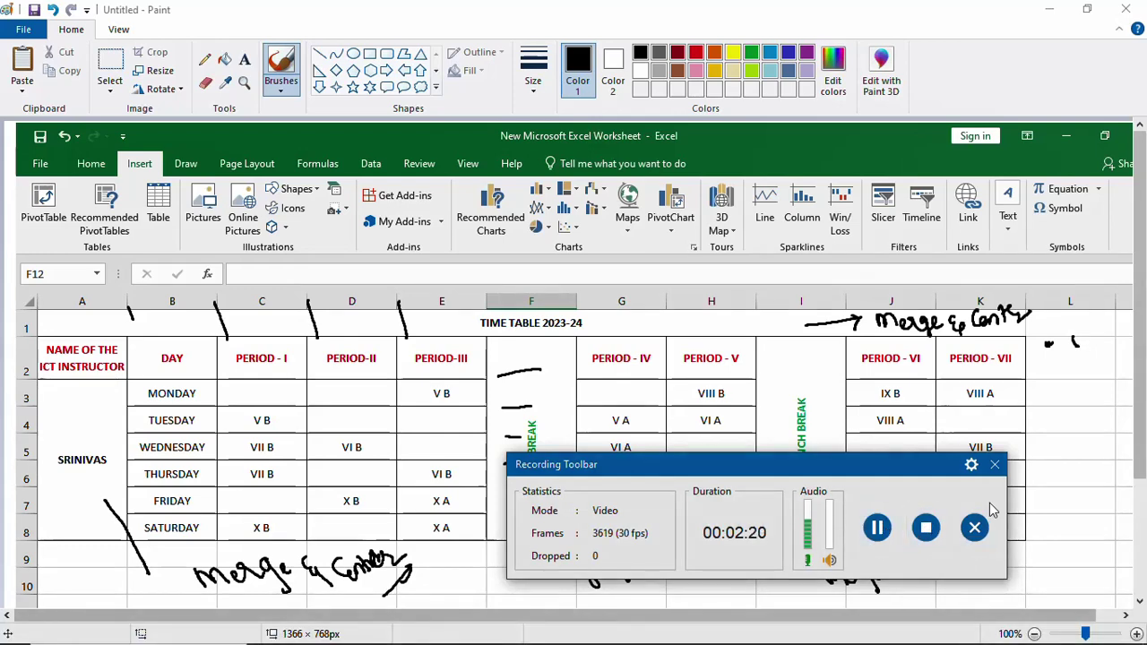
pyautogui.moveTo(852, 463); pyautogui.dragTo(839, 640)
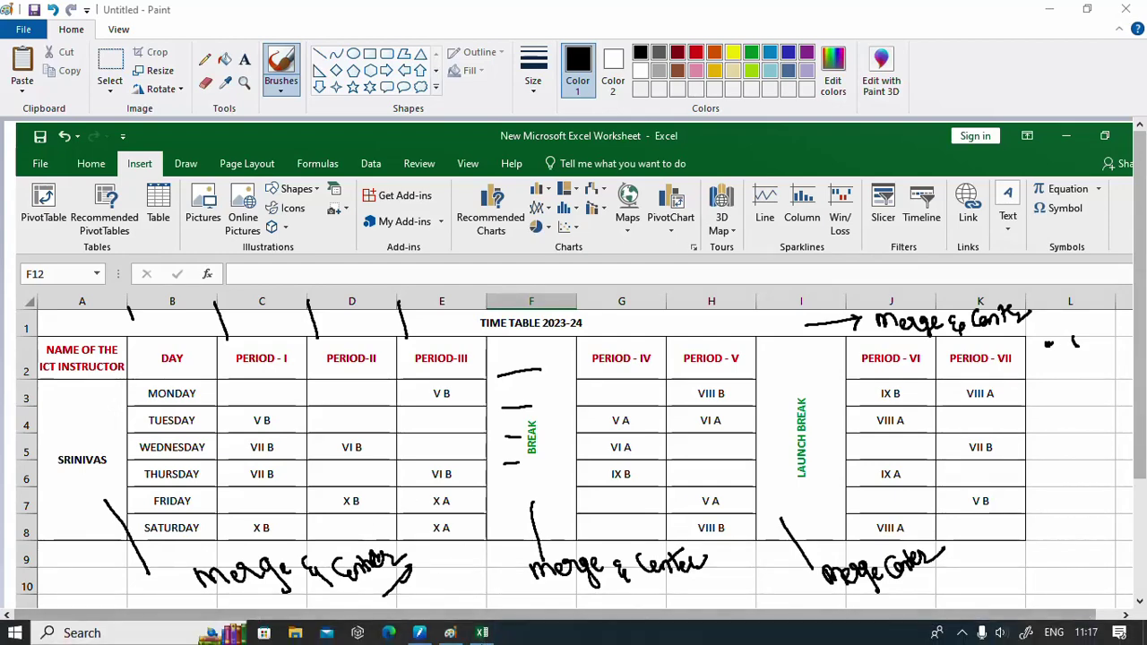
# Step: In the Excel workbook, enter NAME OF THE SCHOOL in cell B4
pyautogui.click(482, 633)
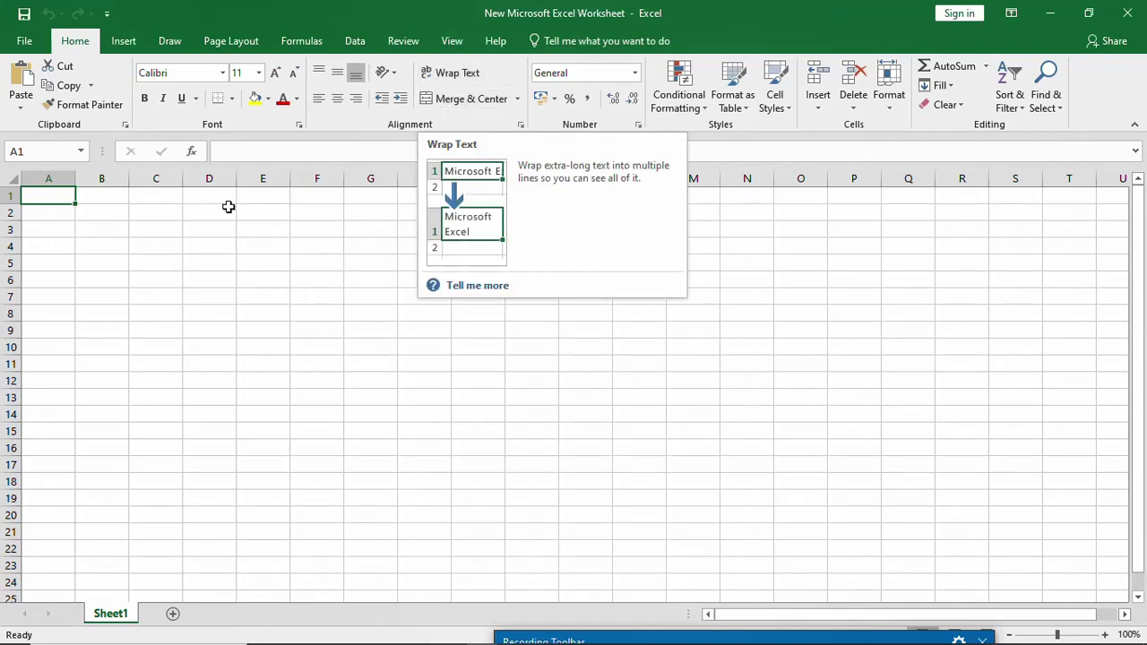
pyautogui.click(109, 249)
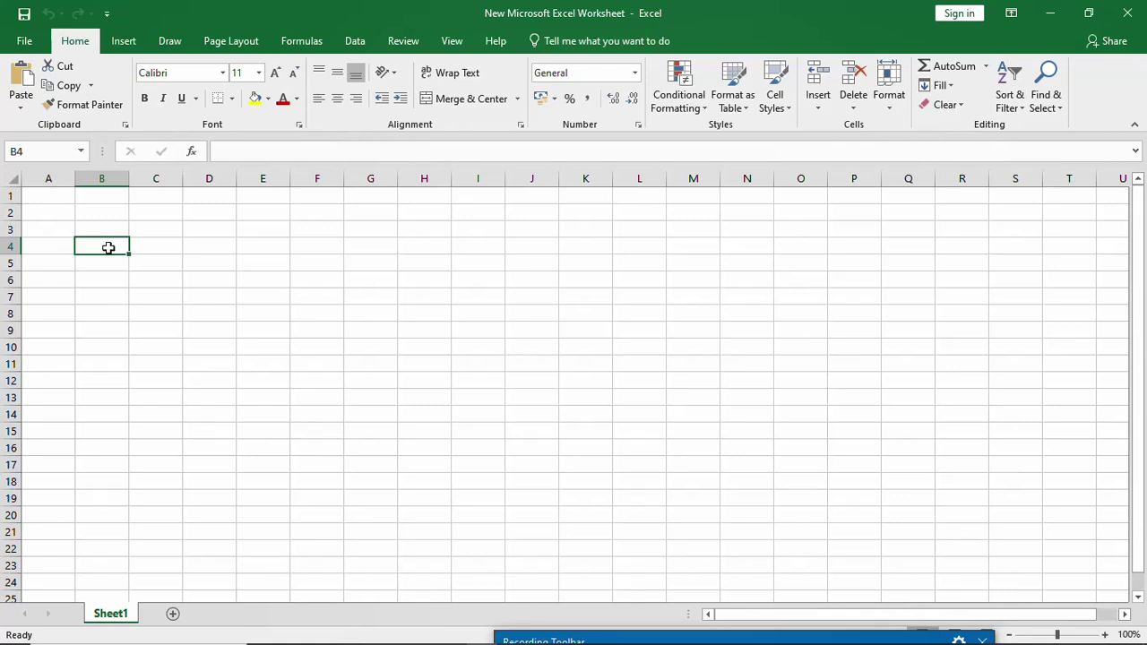
pyautogui.write('NA')
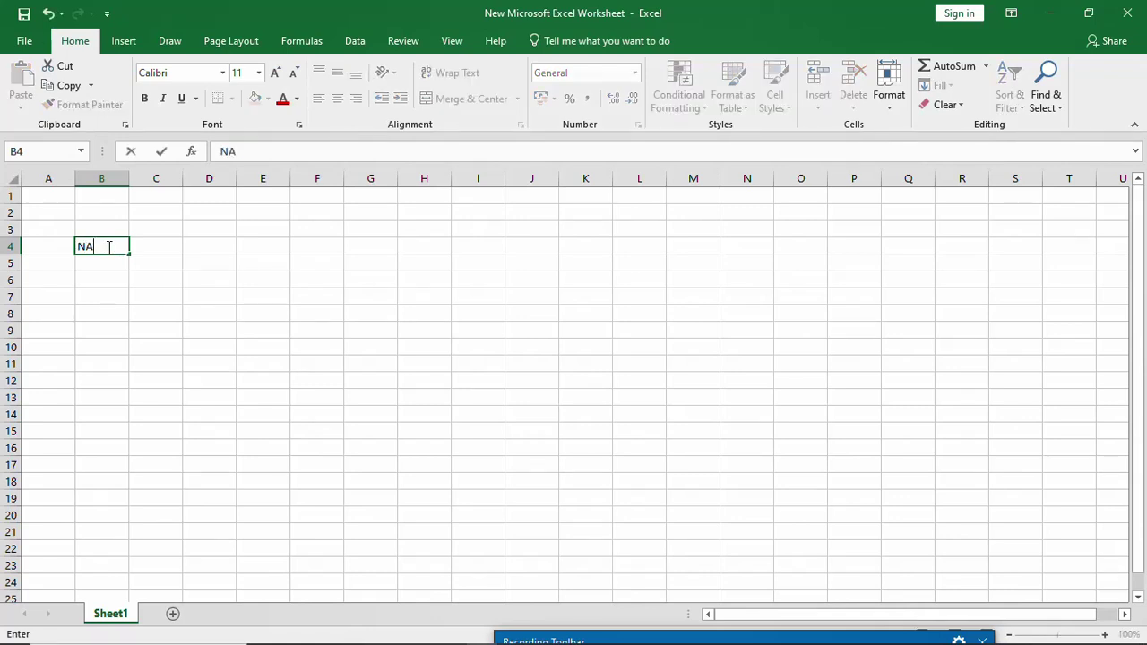
pyautogui.write('ME OF TH')
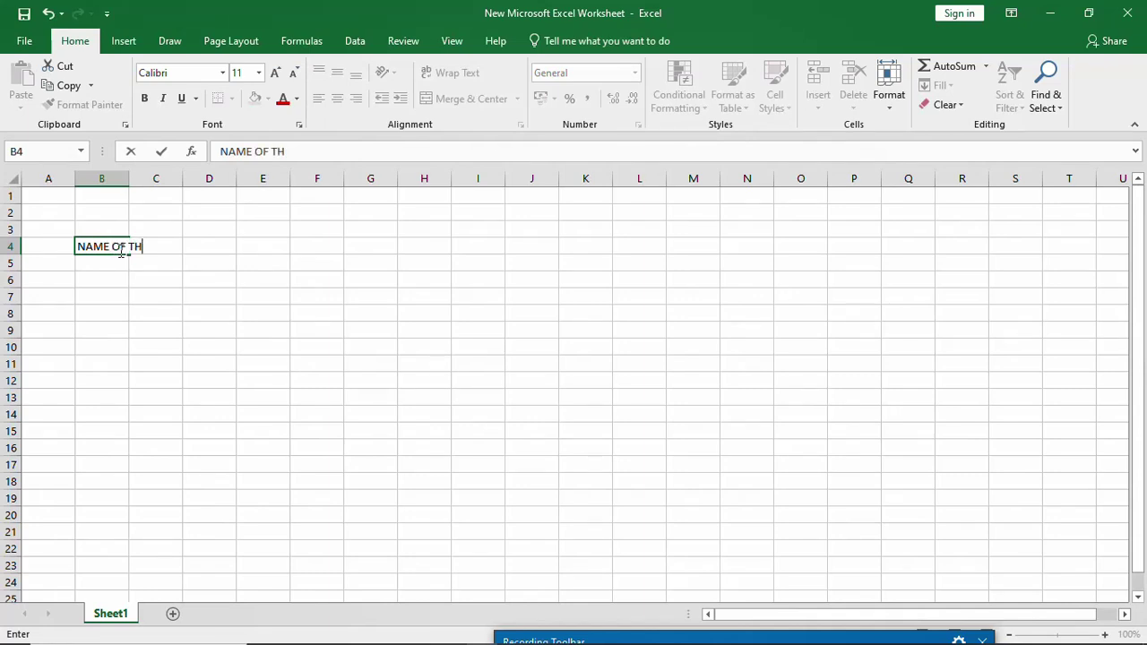
pyautogui.write('E SCHOOL')
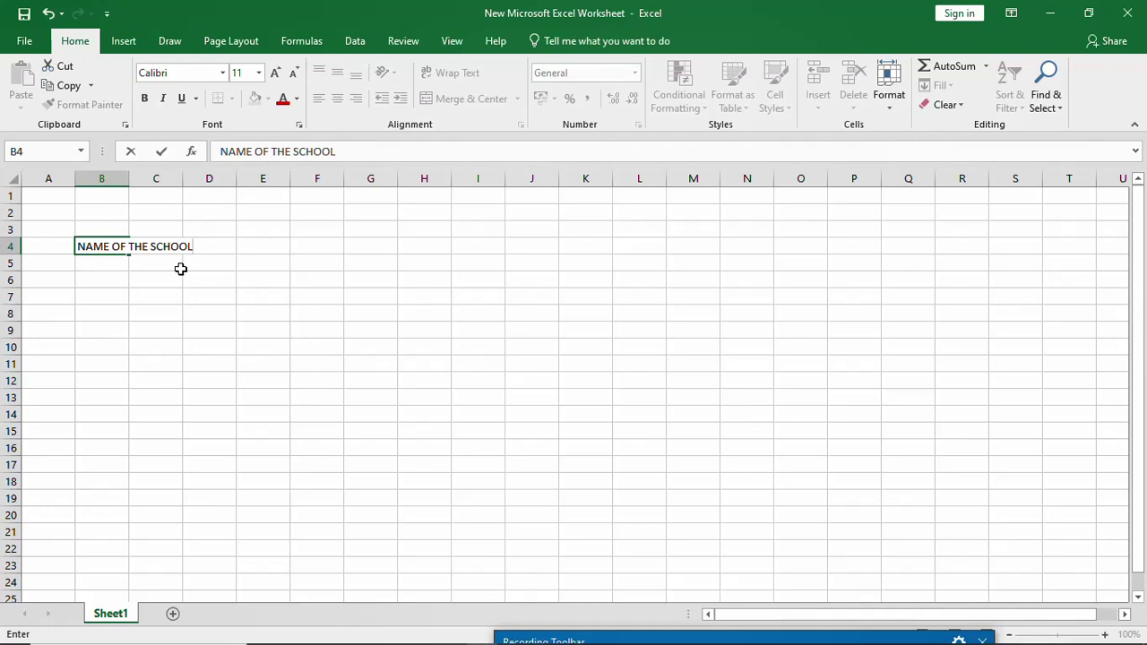
pyautogui.click(176, 317)
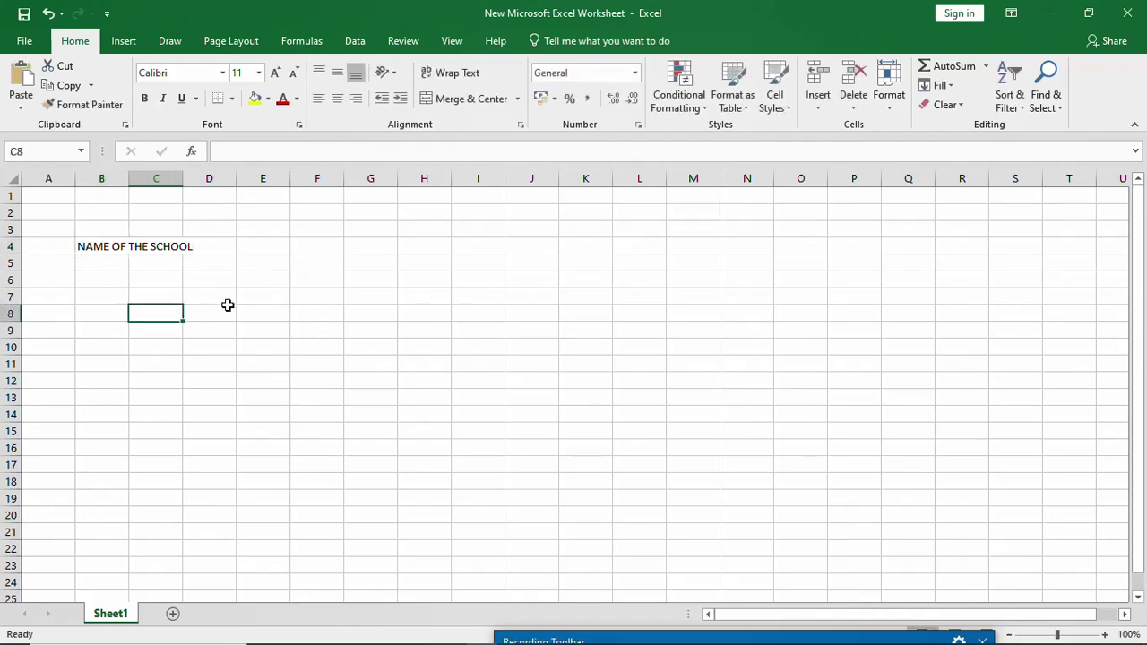
# Step: Start typing NAME OF THE STUDENT in cell E4, correcting the misspelling
pyautogui.click(250, 249)
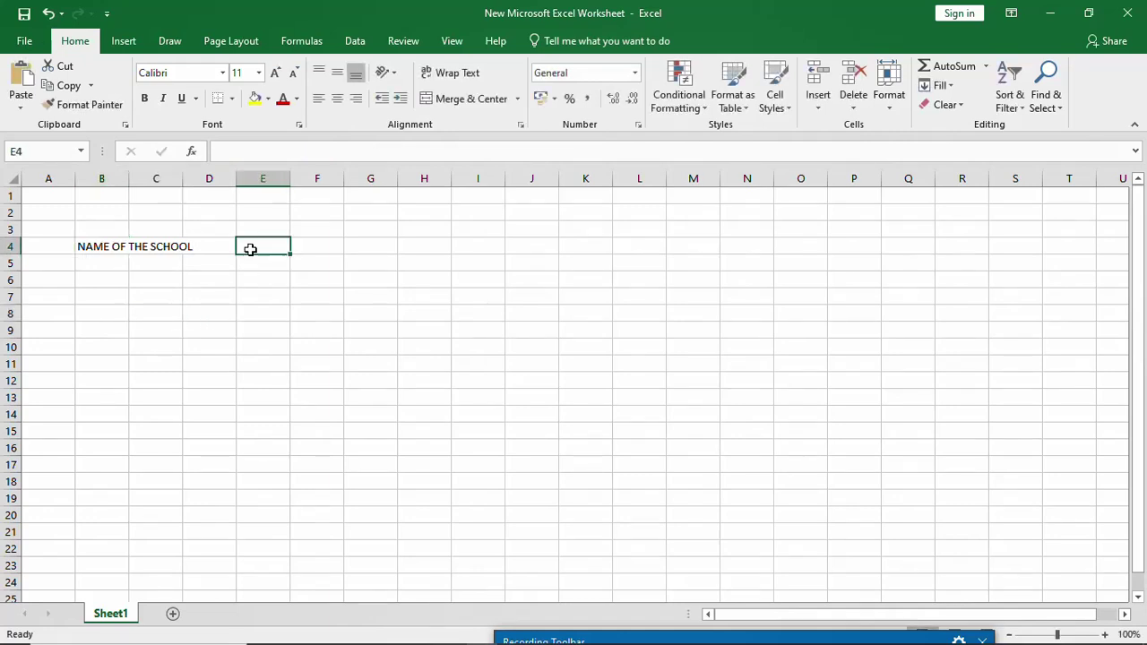
pyautogui.write('NAME OF THE ST')
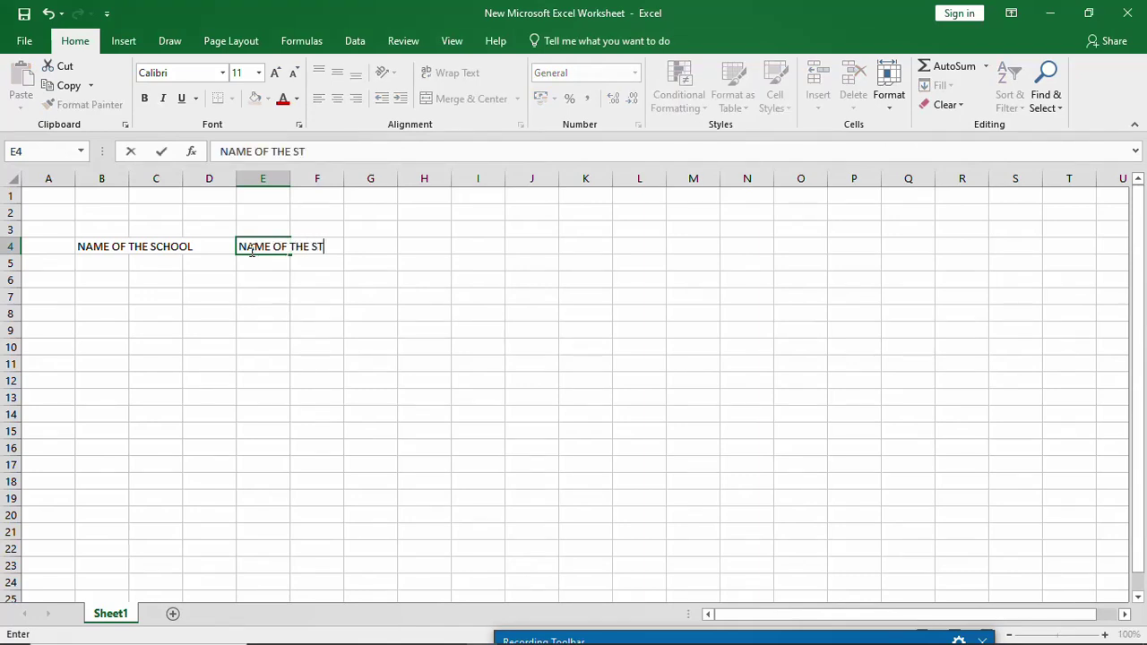
pyautogui.write('UDEEN')
pyautogui.press('BackSpace')
pyautogui.press('BackSpace')
pyautogui.press('BackSpace')
# Step: Finish the NAME OF THE STUDENT heading in E4, then select columns B and E
pyautogui.write('NT')
pyautogui.click(275, 307)
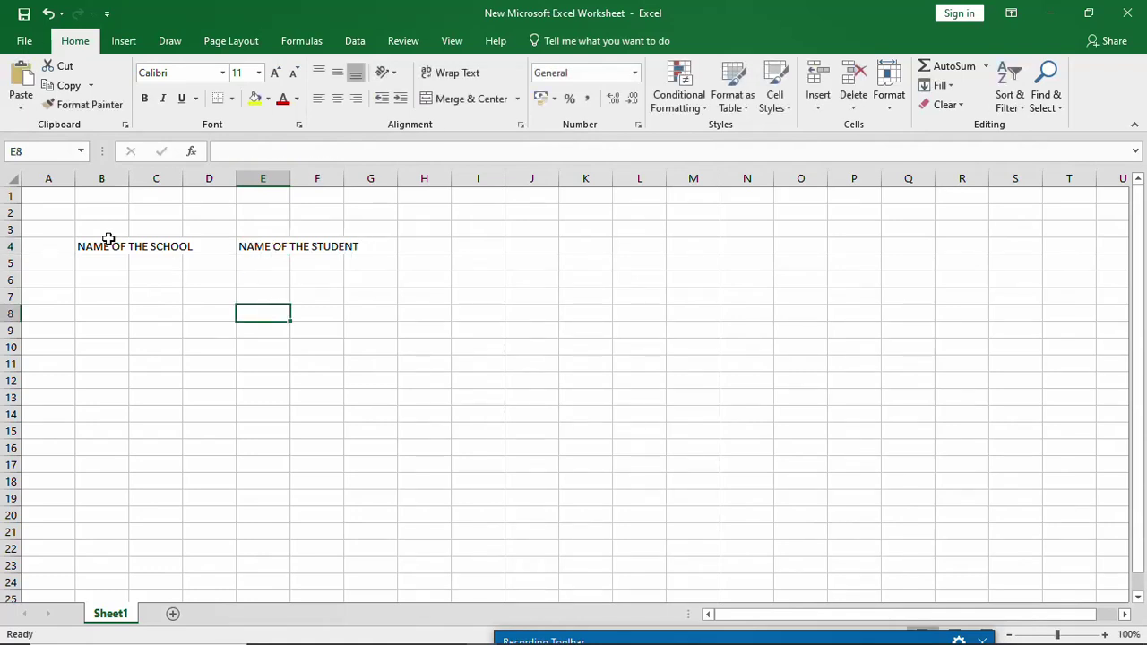
pyautogui.click(108, 182)
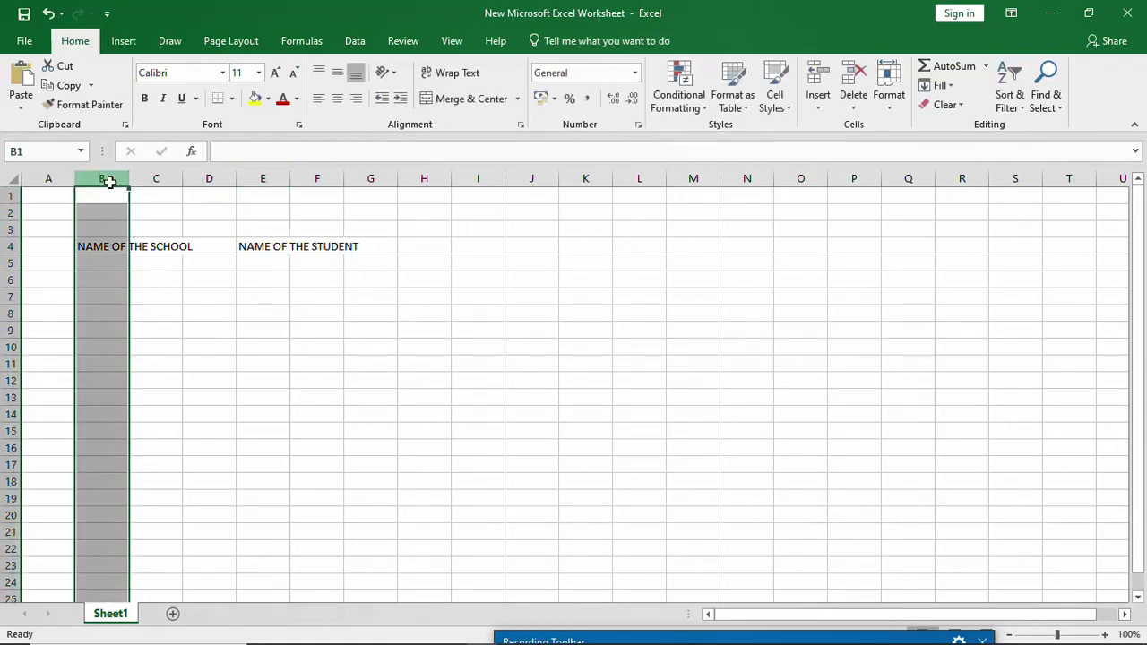
pyautogui.click(262, 180)
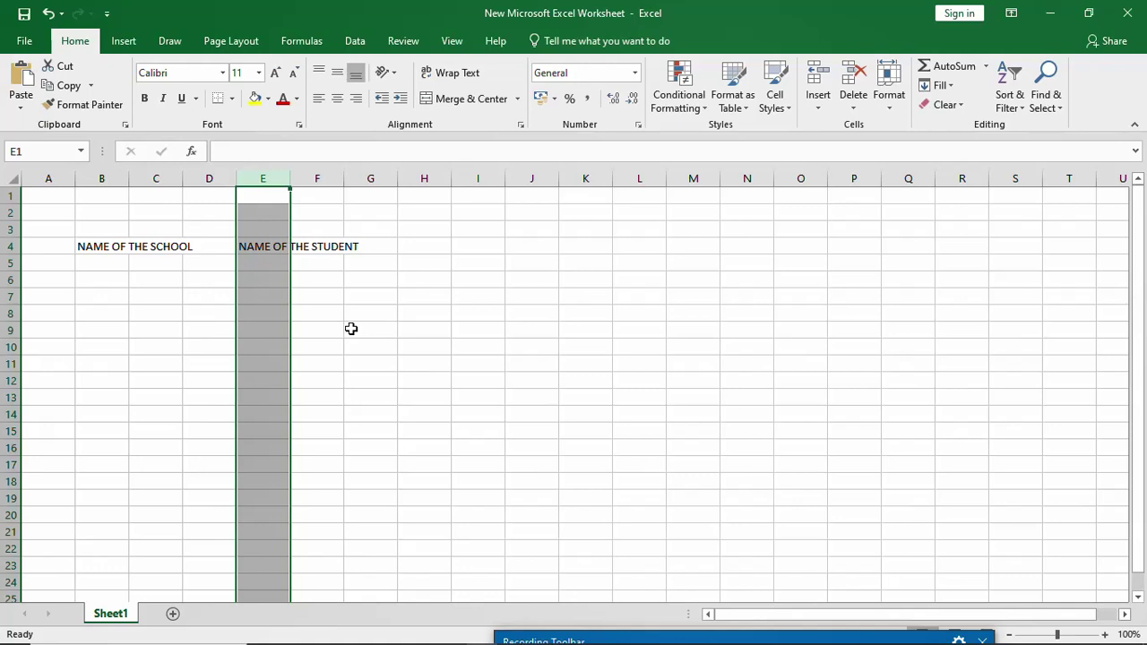
pyautogui.click(143, 290)
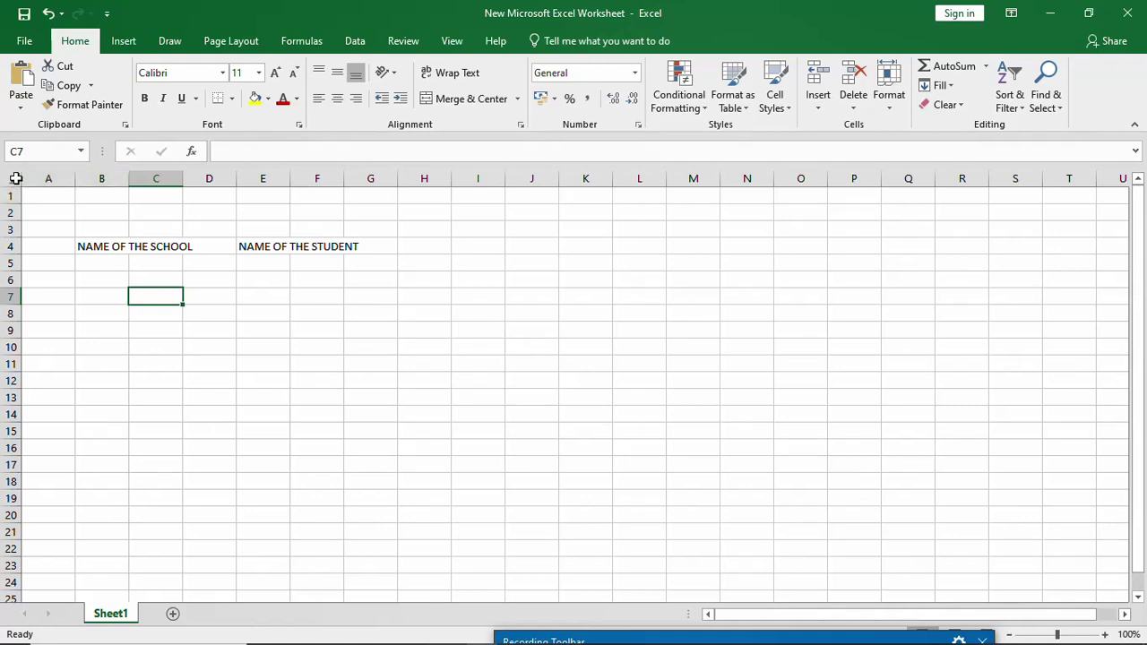
# Step: Apply Wrap Text to the entire worksheet
pyautogui.click(15, 178)
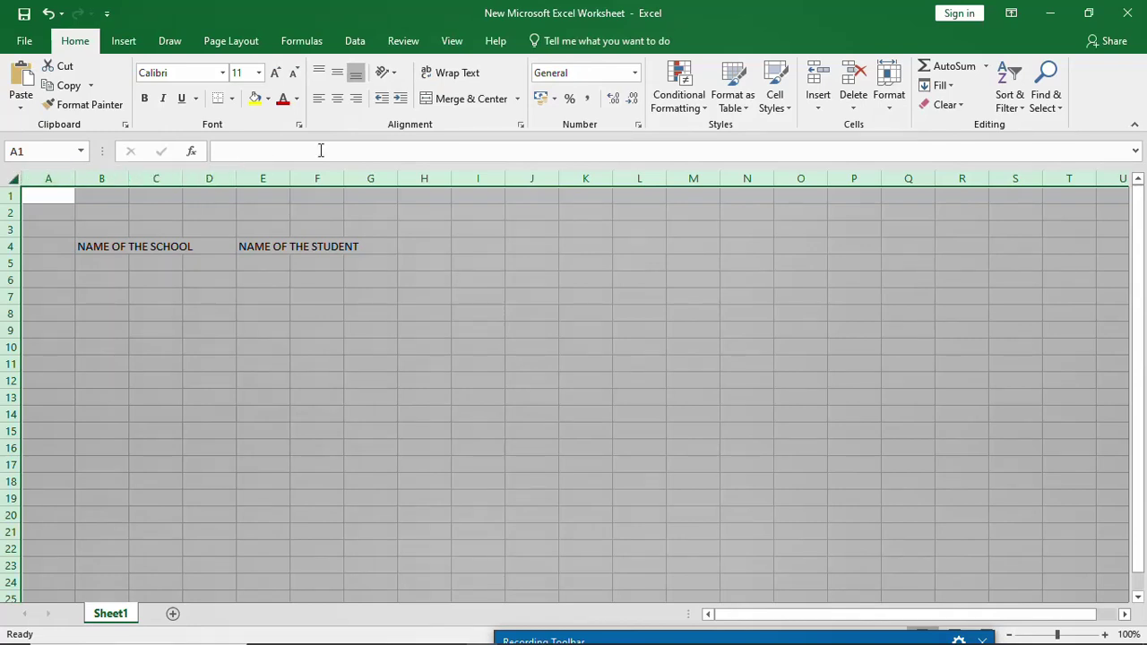
pyautogui.click(452, 73)
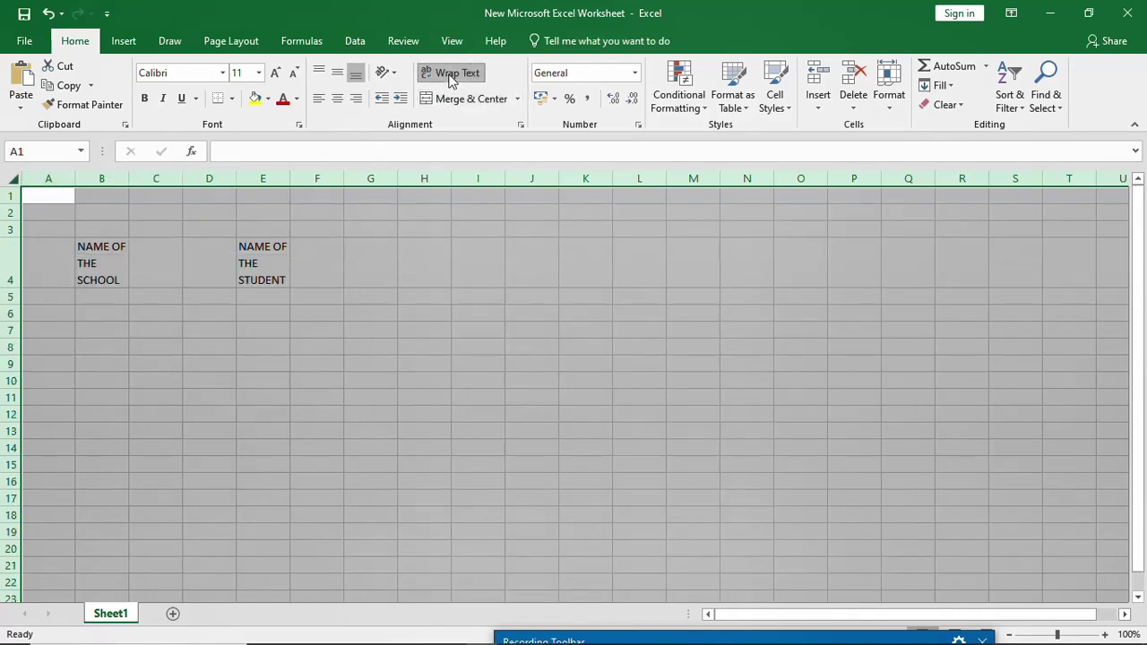
pyautogui.click(373, 227)
pyautogui.click(284, 268)
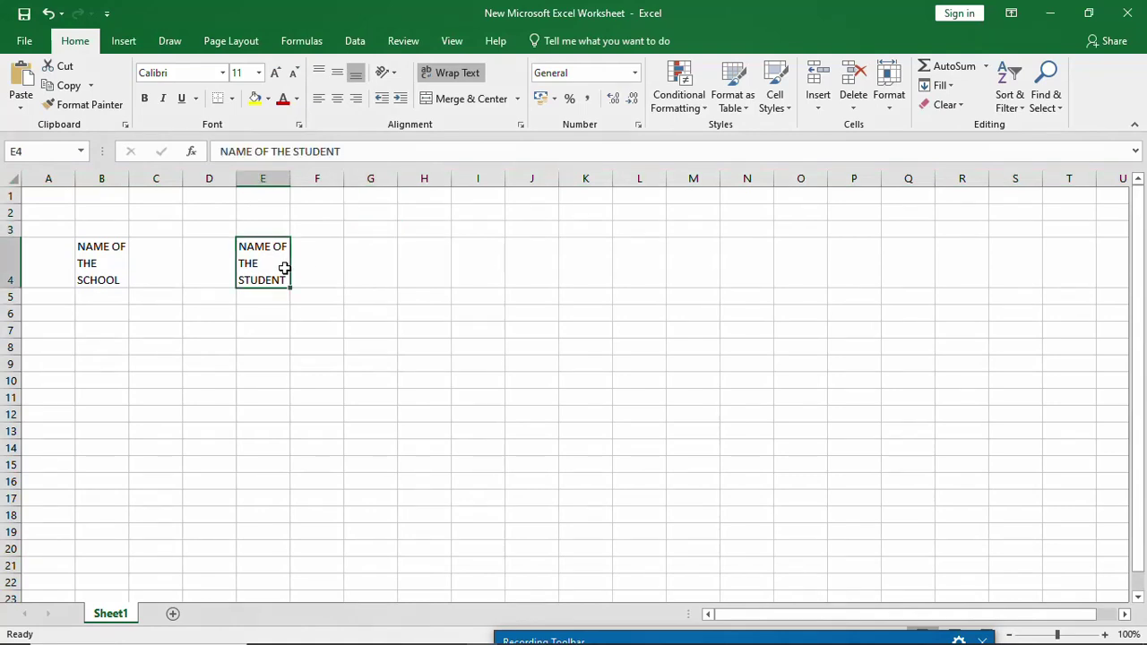
# Step: Delete the headings in range B4:F6
pyautogui.moveTo(126, 269); pyautogui.dragTo(330, 306)
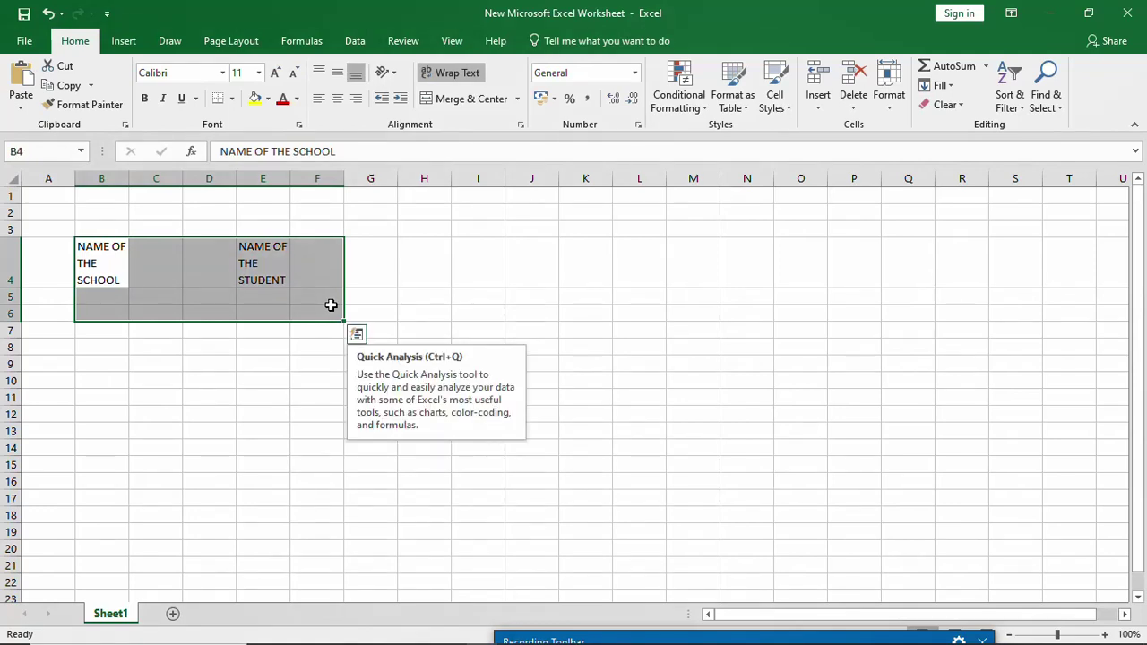
pyautogui.press('Delete')
pyautogui.click(281, 361)
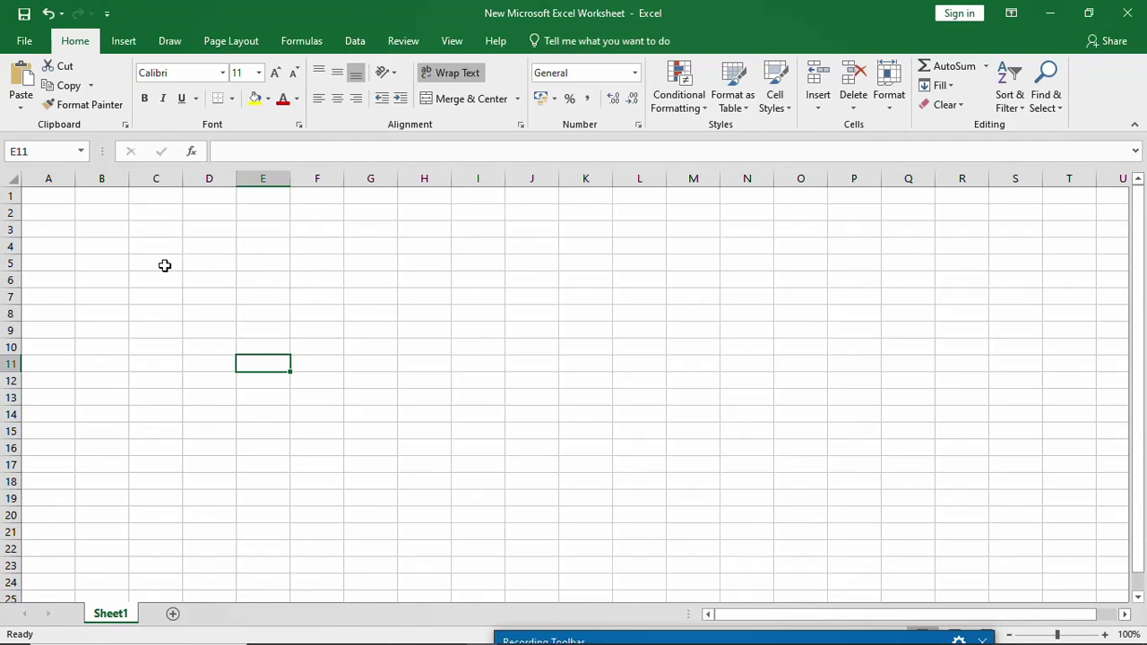
pyautogui.click(49, 179)
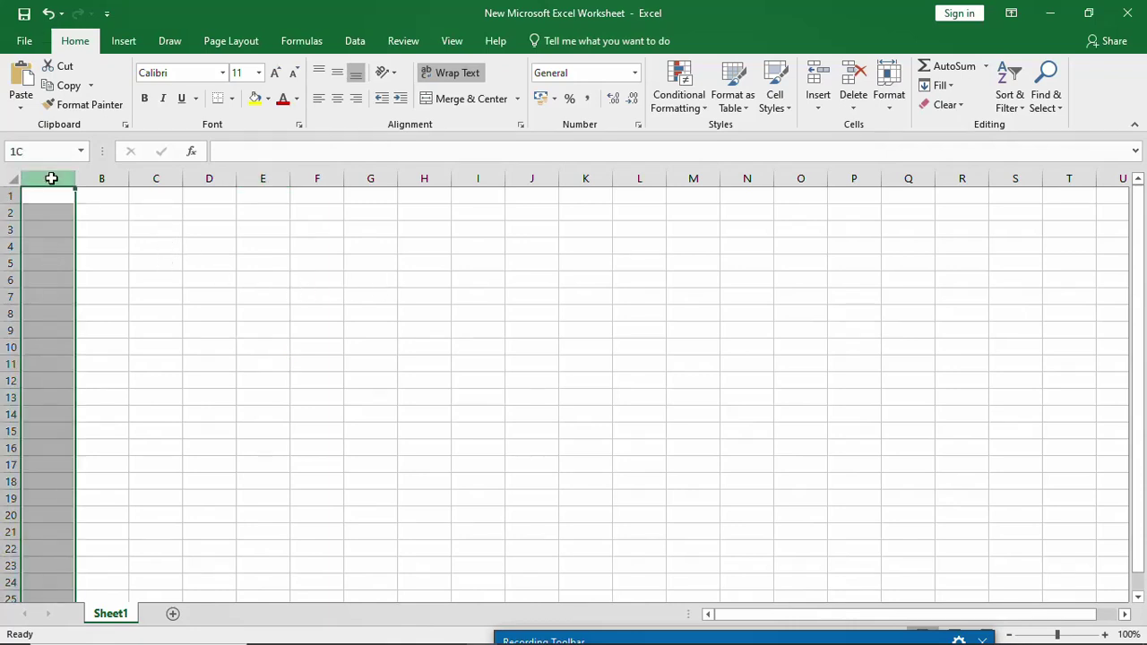
pyautogui.click(98, 178)
pyautogui.click(155, 178)
pyautogui.click(207, 179)
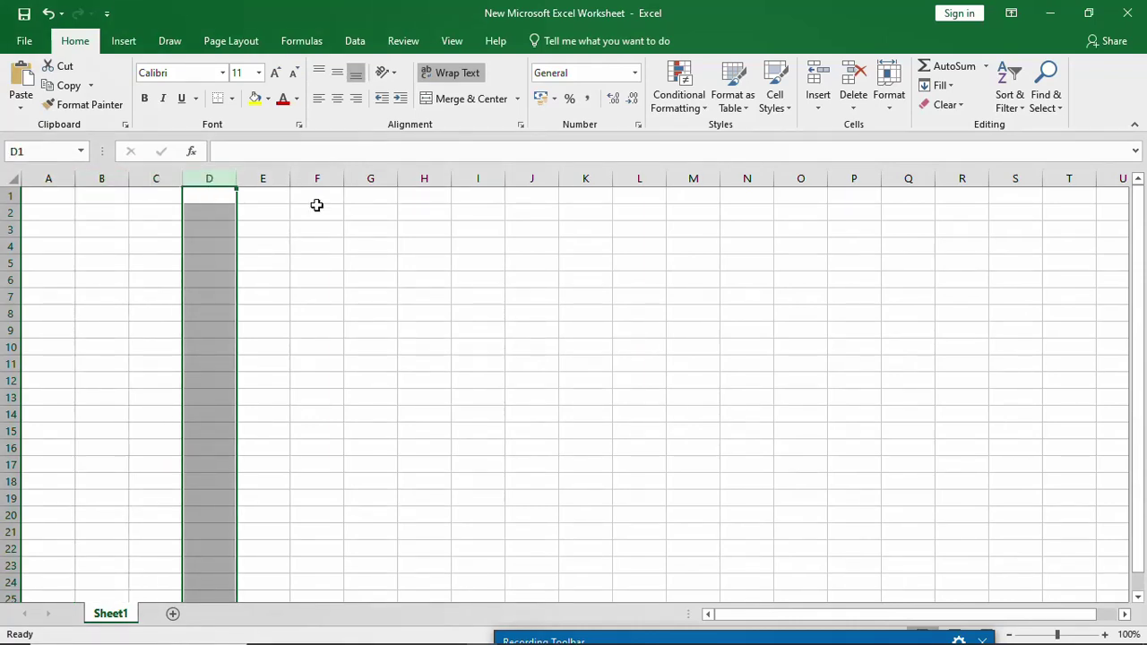
pyautogui.click(7, 215)
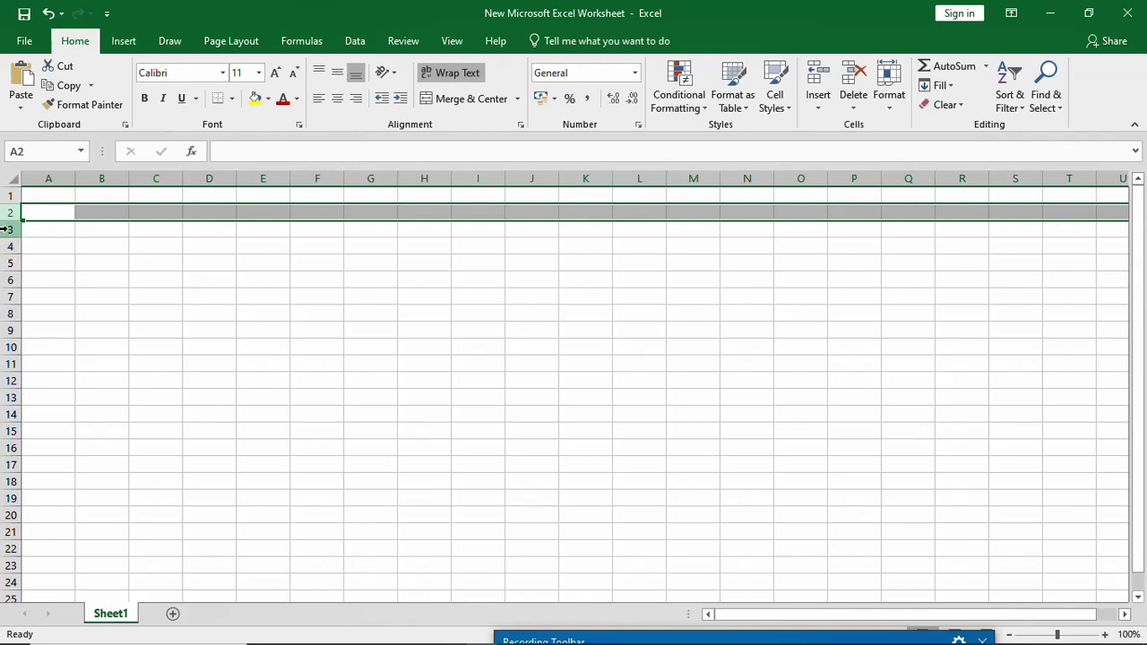
pyautogui.click(115, 285)
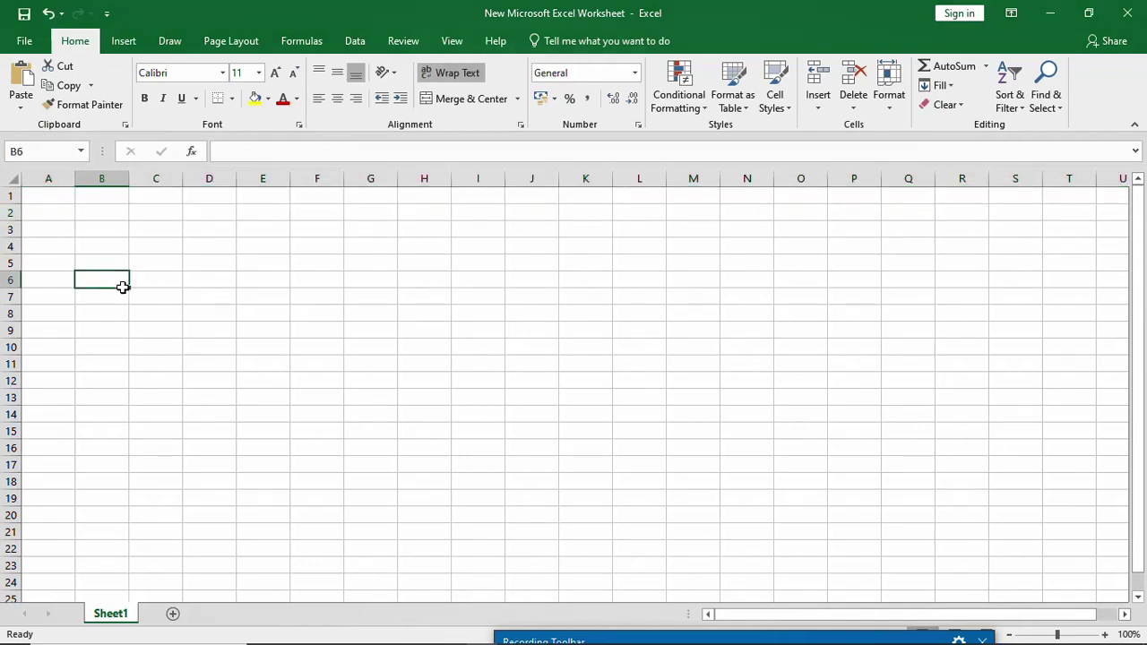
pyautogui.click(153, 243)
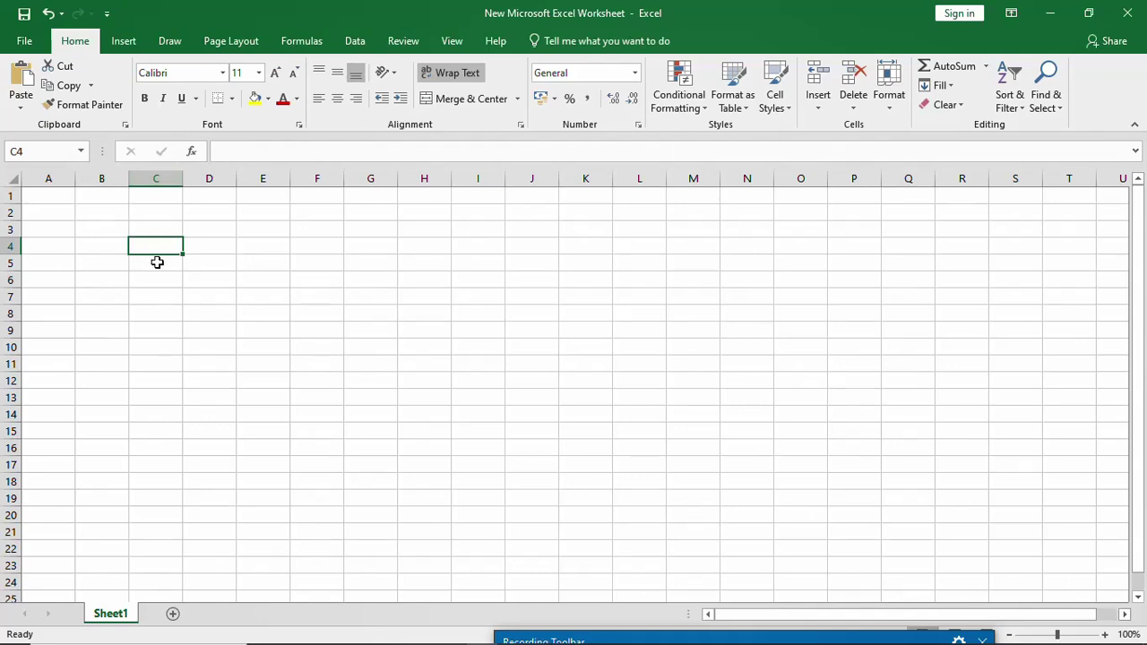
pyautogui.click(224, 311)
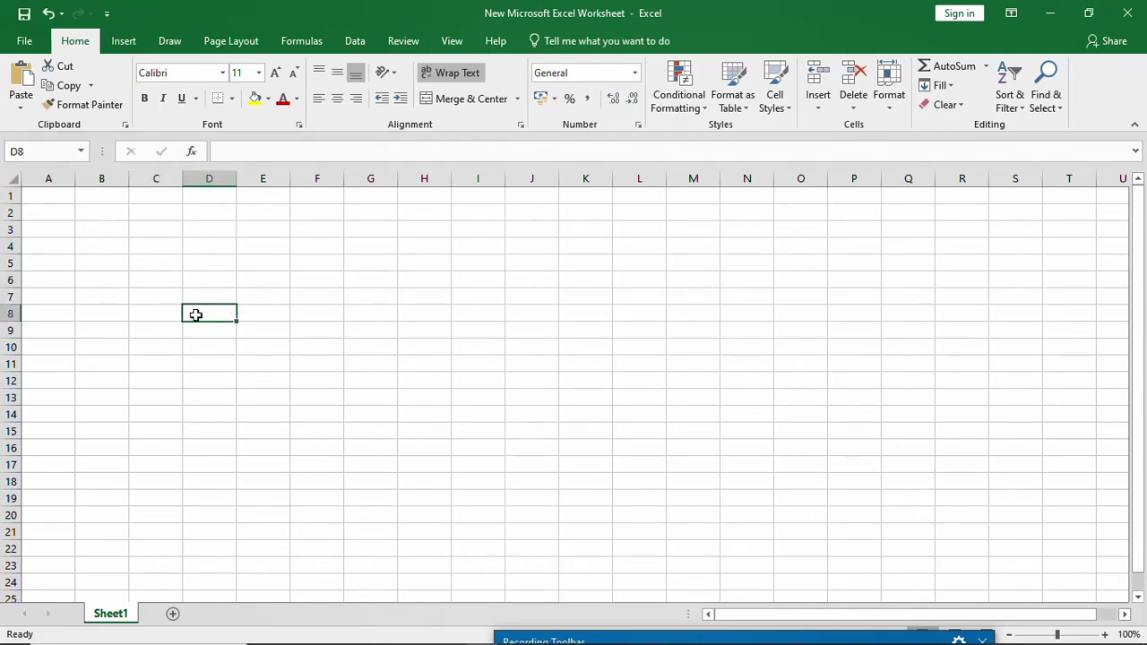
pyautogui.click(405, 329)
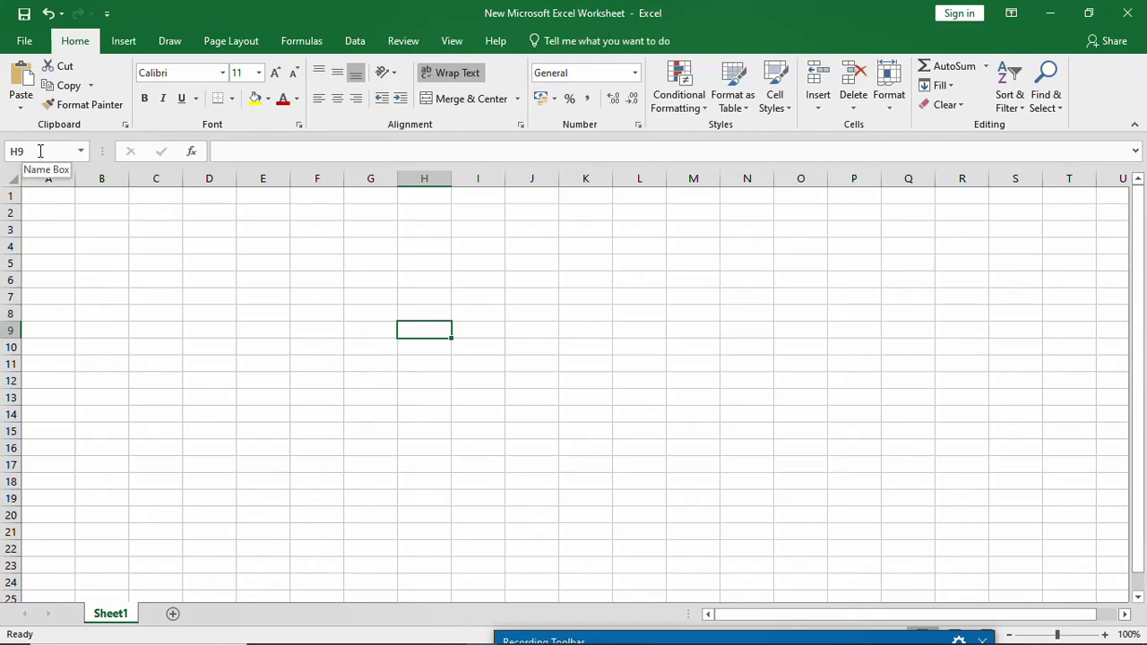
pyautogui.click(233, 275)
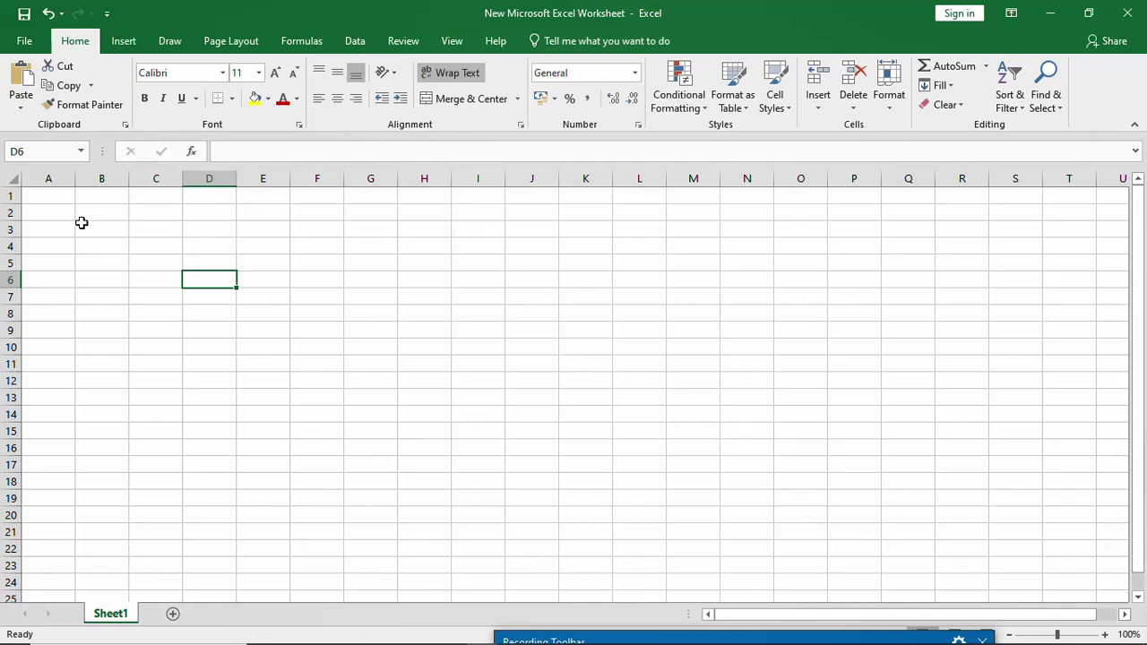
pyautogui.click(62, 211)
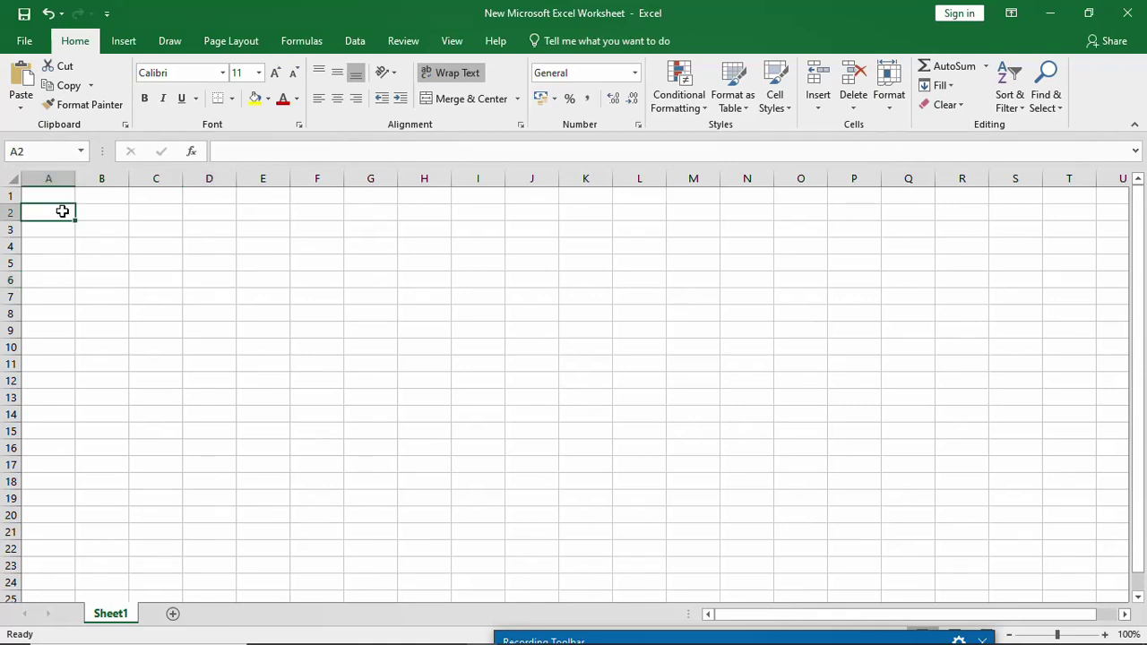
# Step: Enter NAME OF THE TEACHER in cell A1
pyautogui.click(61, 194)
pyautogui.write('NAME')
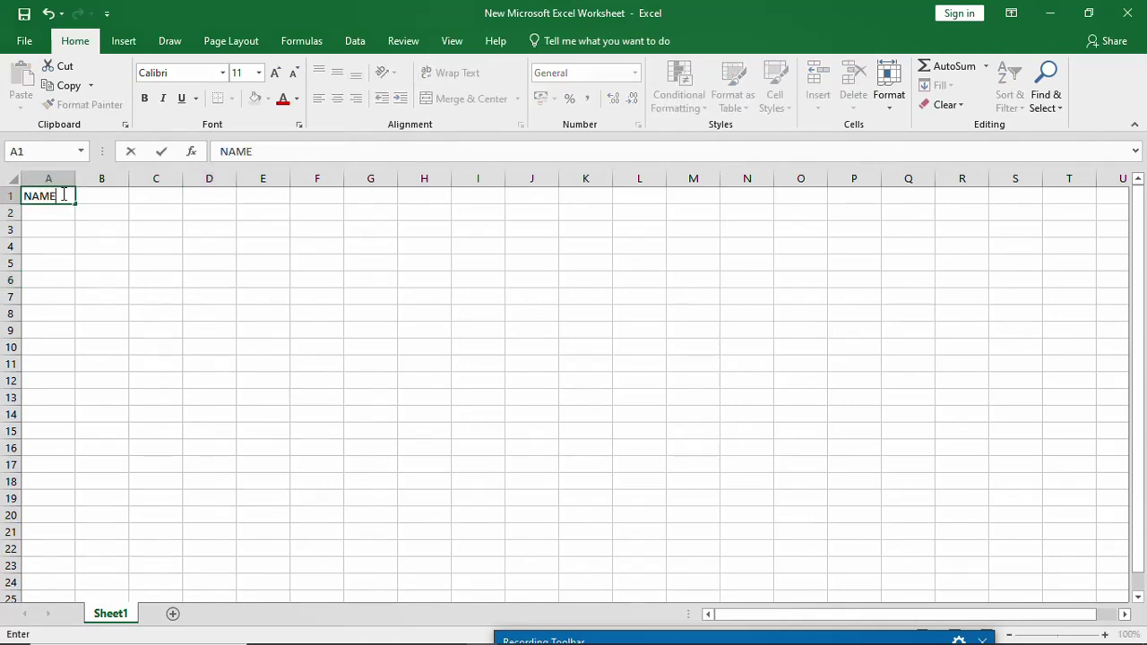
pyautogui.write(' OF THE')
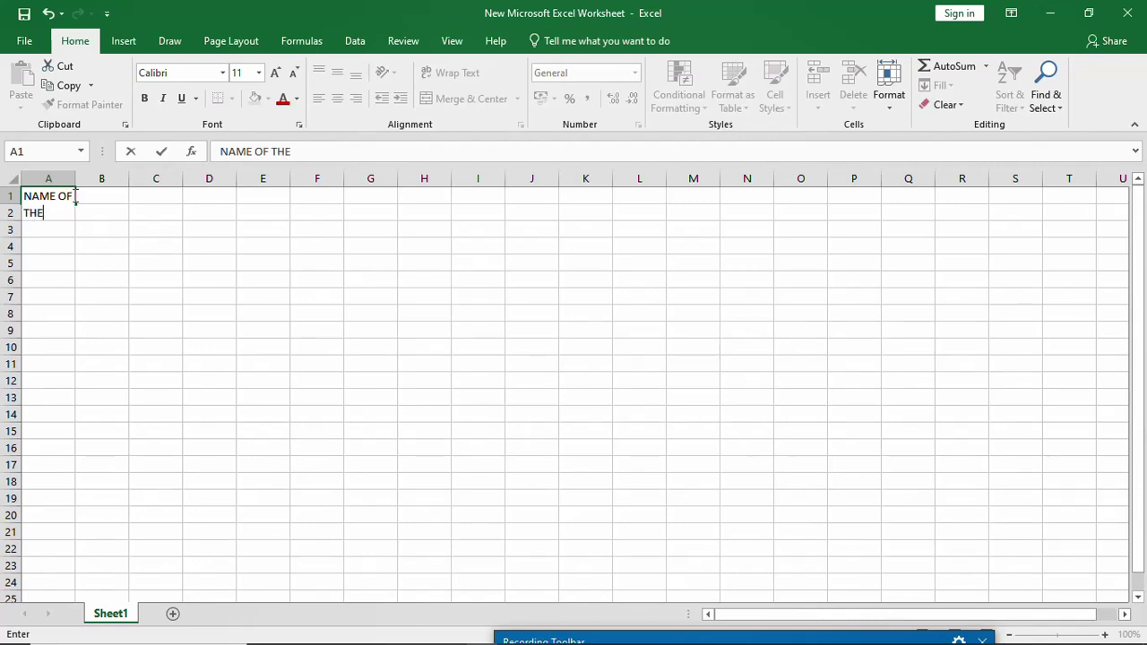
pyautogui.write(' TE')
pyautogui.write('ACHER')
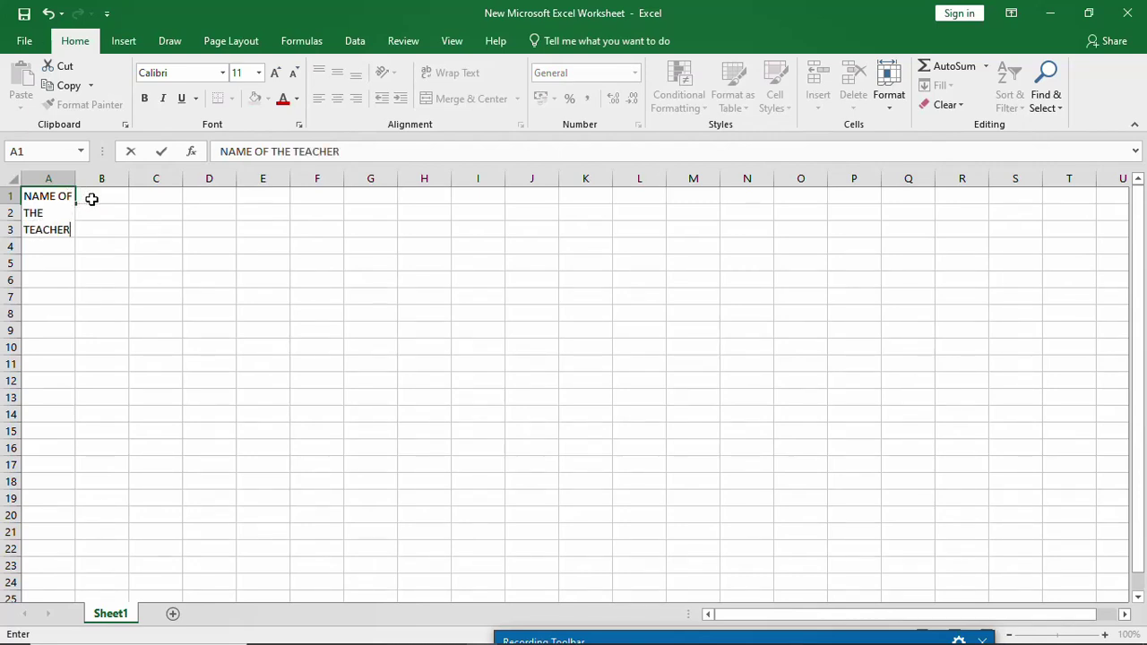
pyautogui.click(106, 238)
# Step: Enter DAY, PERIOD-I and PERIOD-II in cells B1, C1 and D1
pyautogui.click(111, 226)
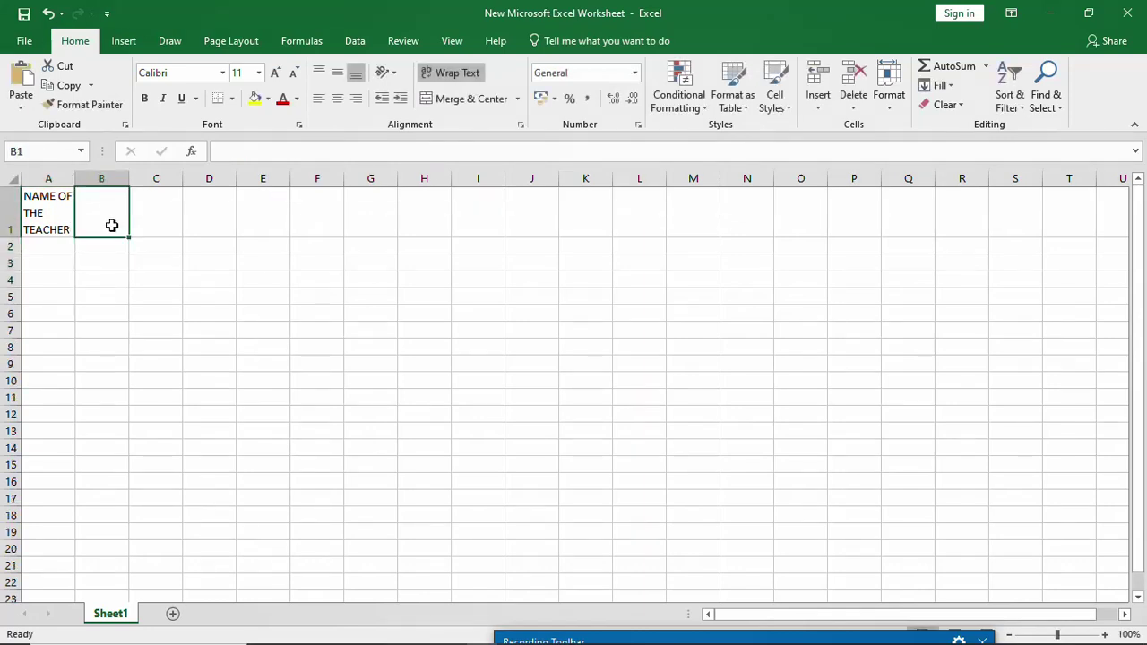
pyautogui.write('DAY')
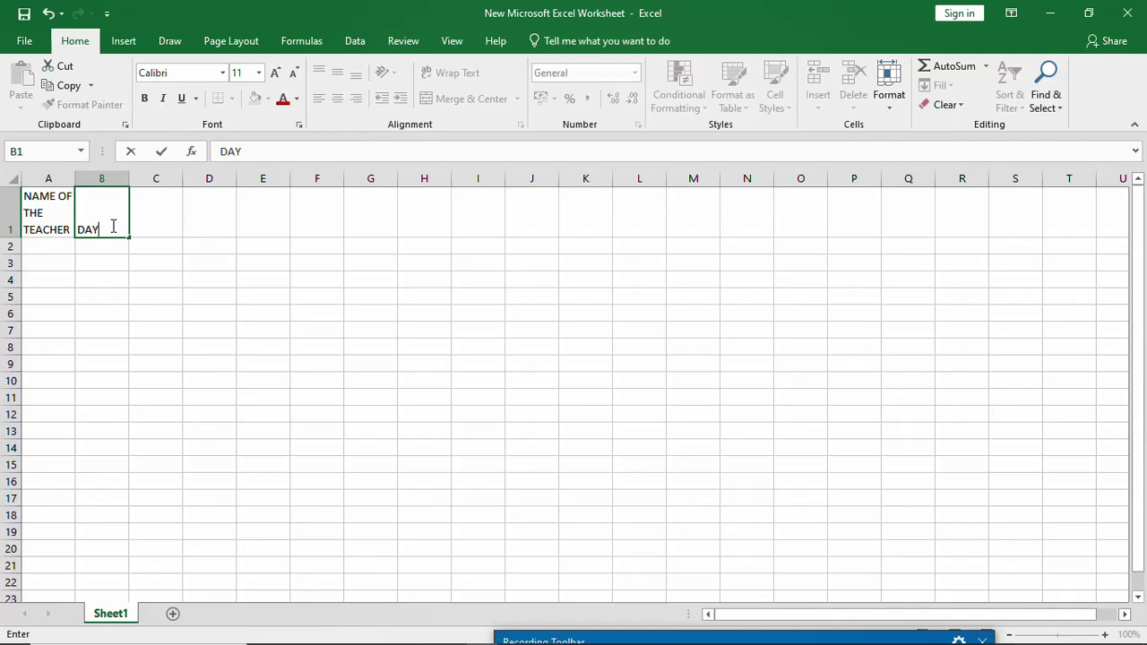
pyautogui.press('Tab')
pyautogui.write('PERIO')
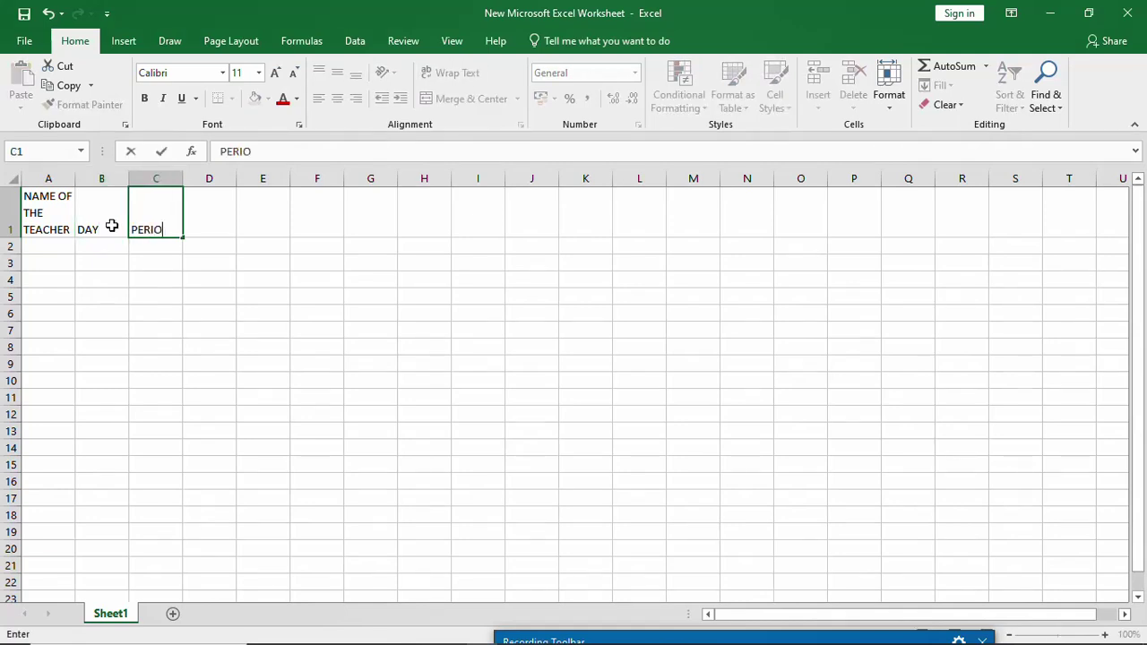
pyautogui.write('D-I')
pyautogui.click(221, 231)
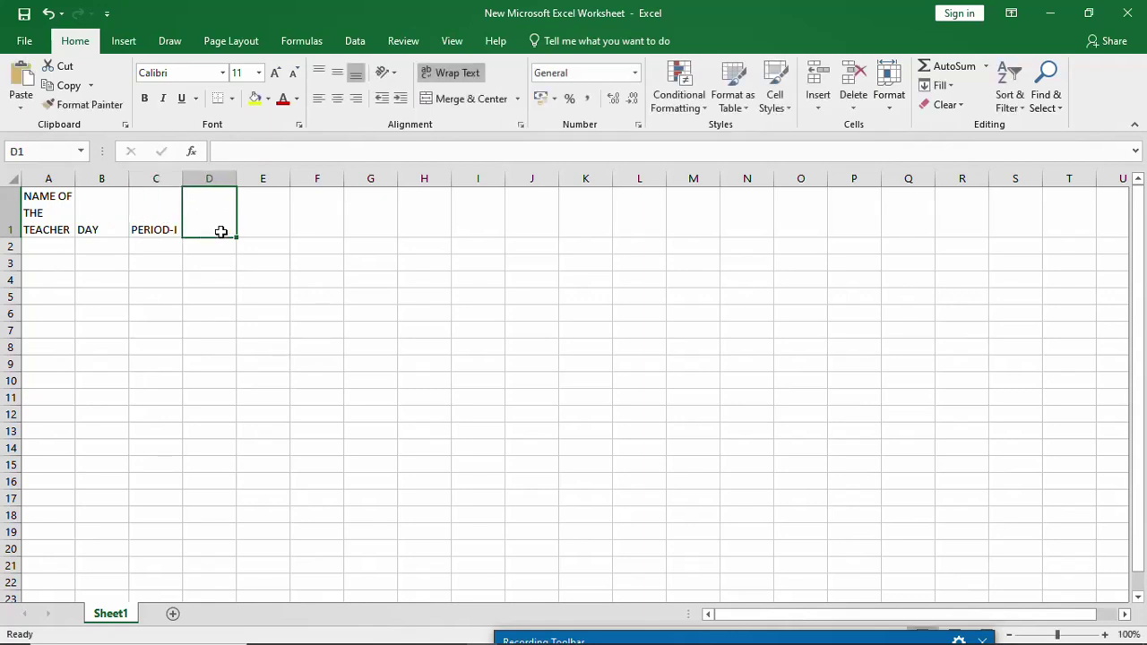
pyautogui.write('PERIOD-II')
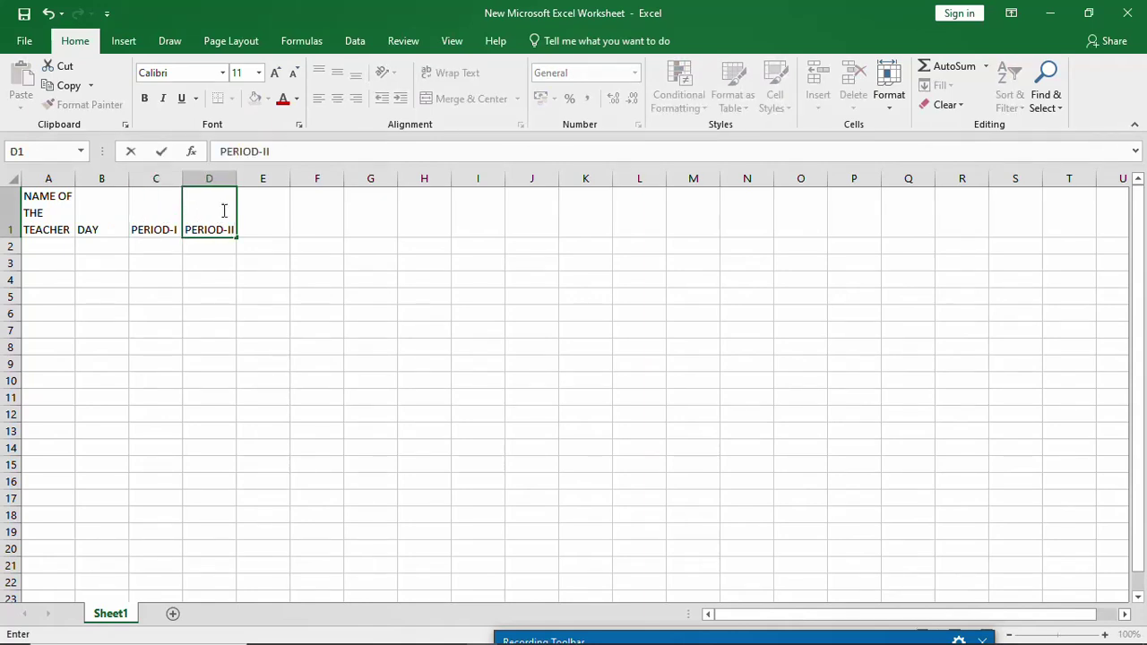
pyautogui.click(241, 288)
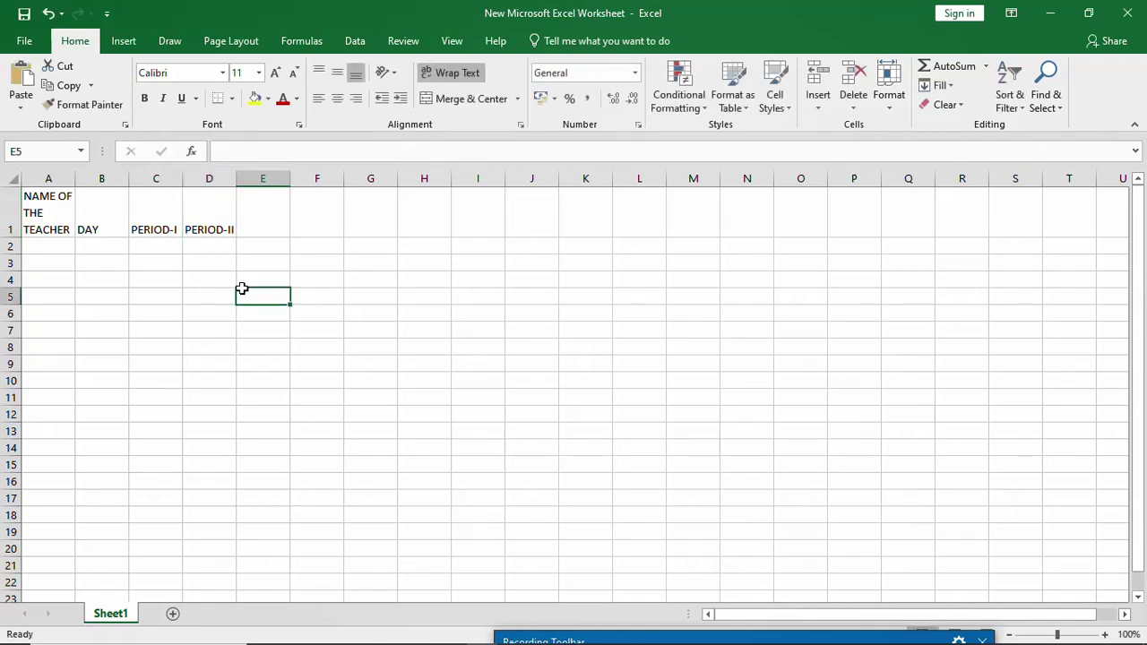
pyautogui.click(164, 221)
# Step: Copy PERIOD-I from C1 and paste it into E1 and F1
pyautogui.rightClick(162, 223)
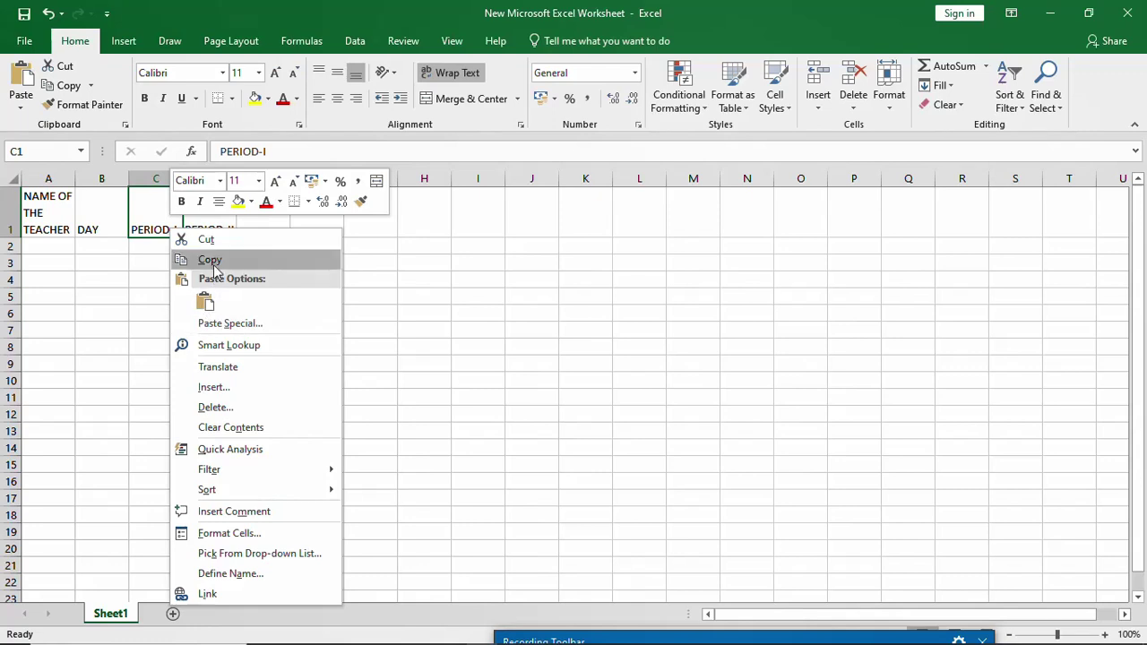
pyautogui.click(215, 260)
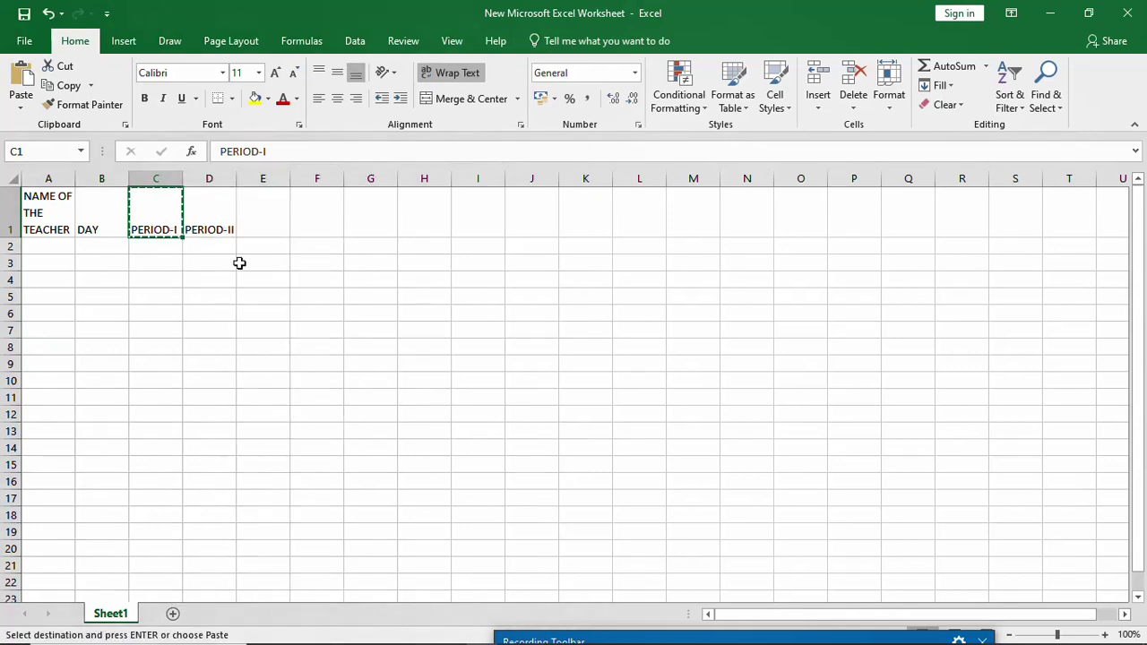
pyautogui.click(272, 224)
pyautogui.rightClick(272, 228)
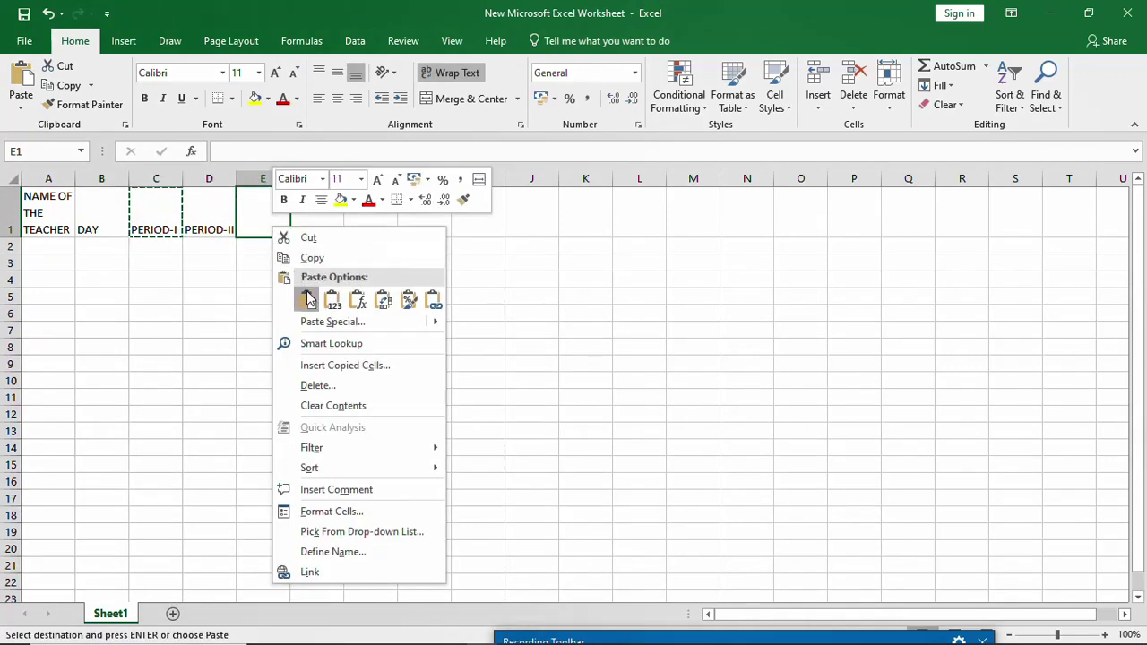
pyautogui.click(306, 298)
pyautogui.click(307, 223)
pyautogui.rightClick(310, 226)
pyautogui.click(345, 301)
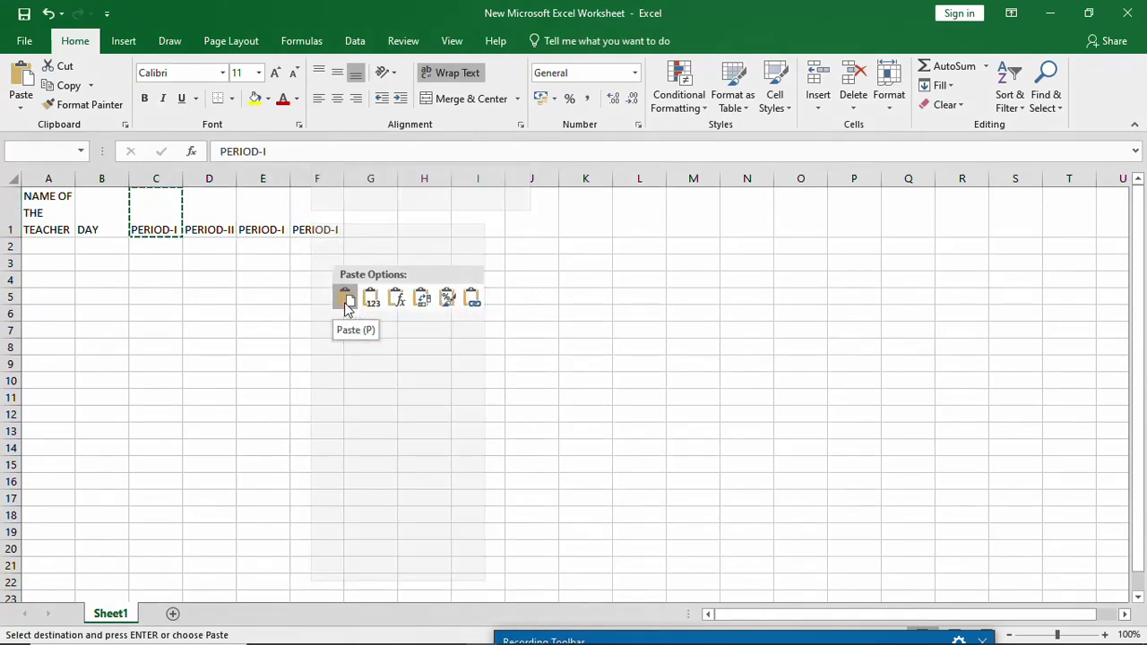
# Step: Paste PERIOD-I into G1, H1 and I1
pyautogui.click(364, 215)
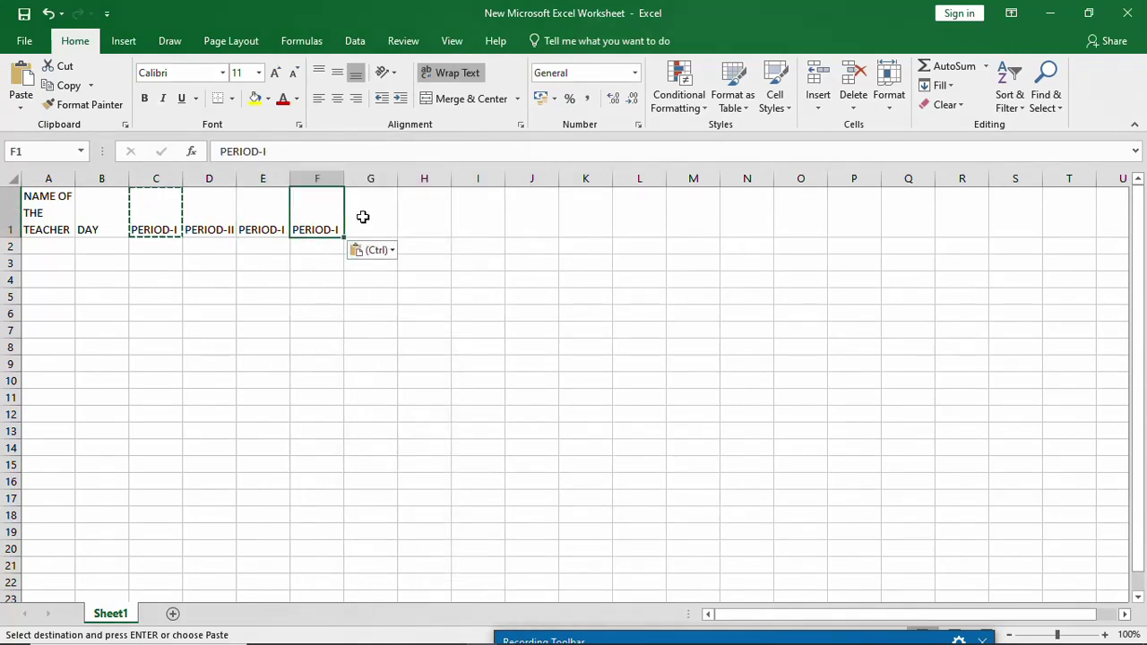
pyautogui.rightClick(364, 215)
pyautogui.click(398, 295)
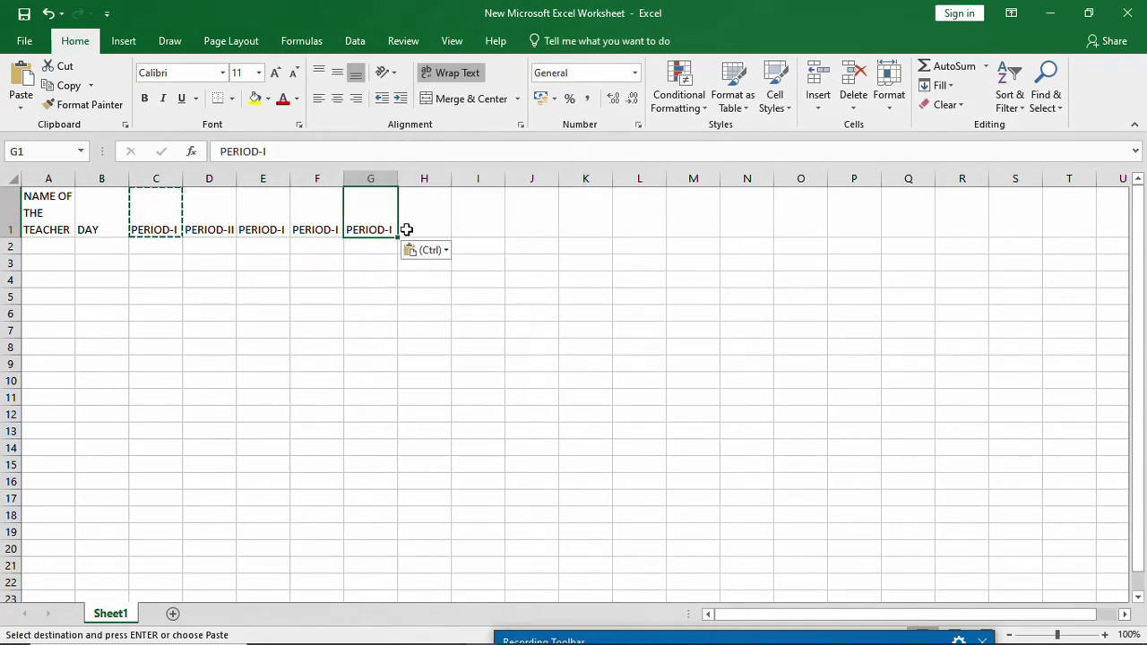
pyautogui.rightClick(421, 225)
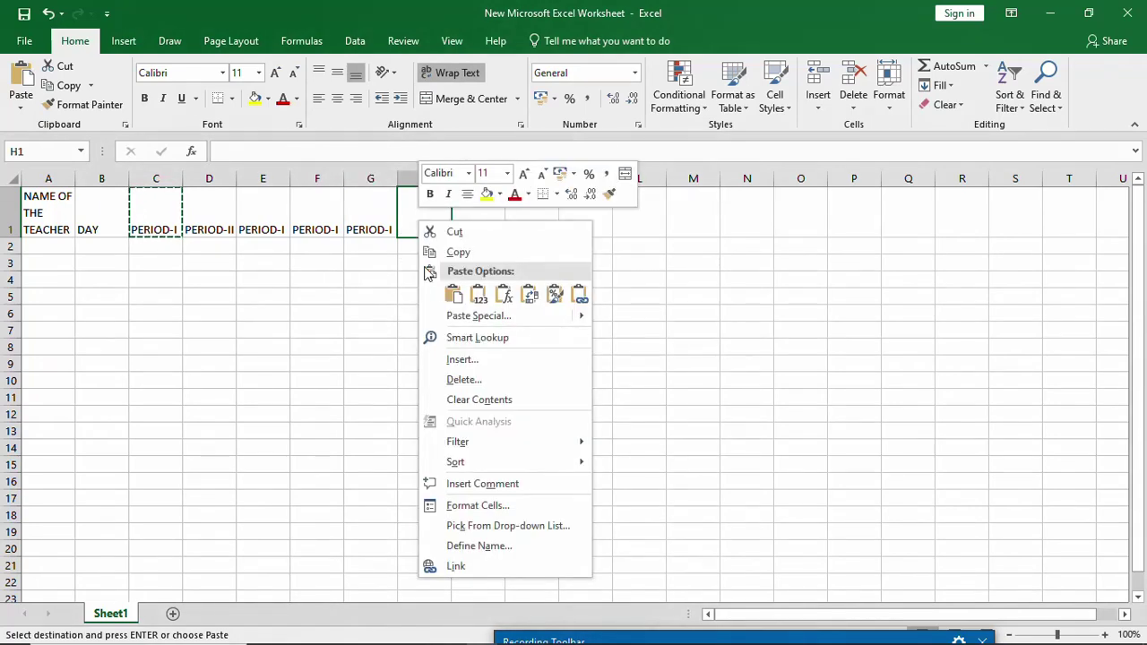
pyautogui.click(453, 294)
pyautogui.click(478, 219)
pyautogui.rightClick(479, 219)
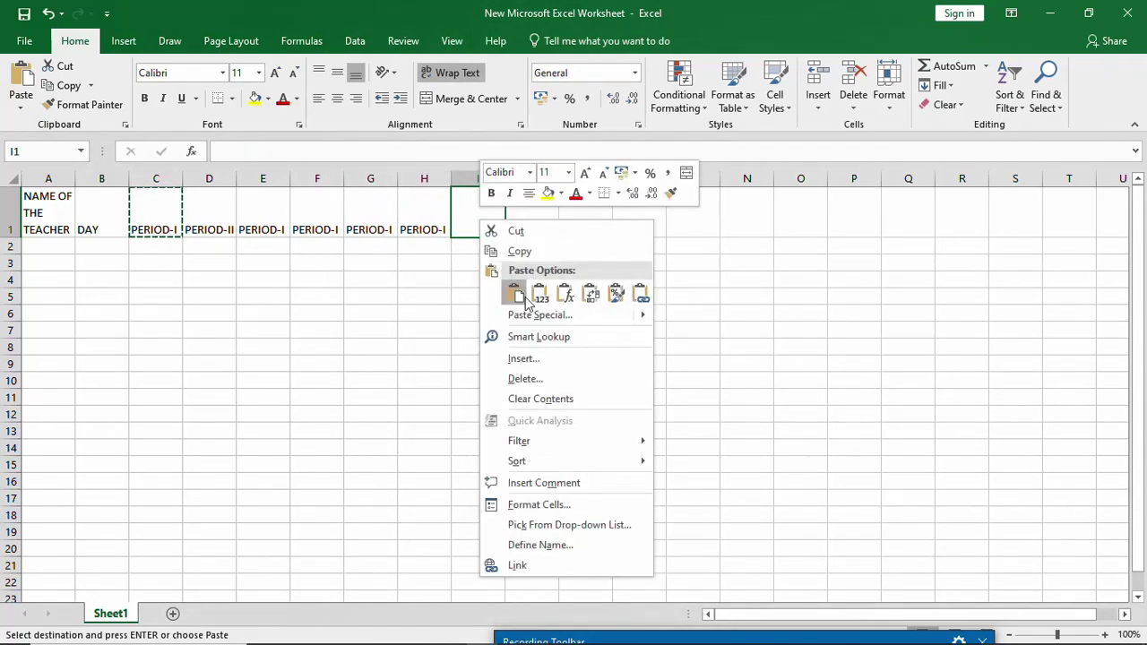
pyautogui.click(510, 294)
pyautogui.doubleClick(317, 277)
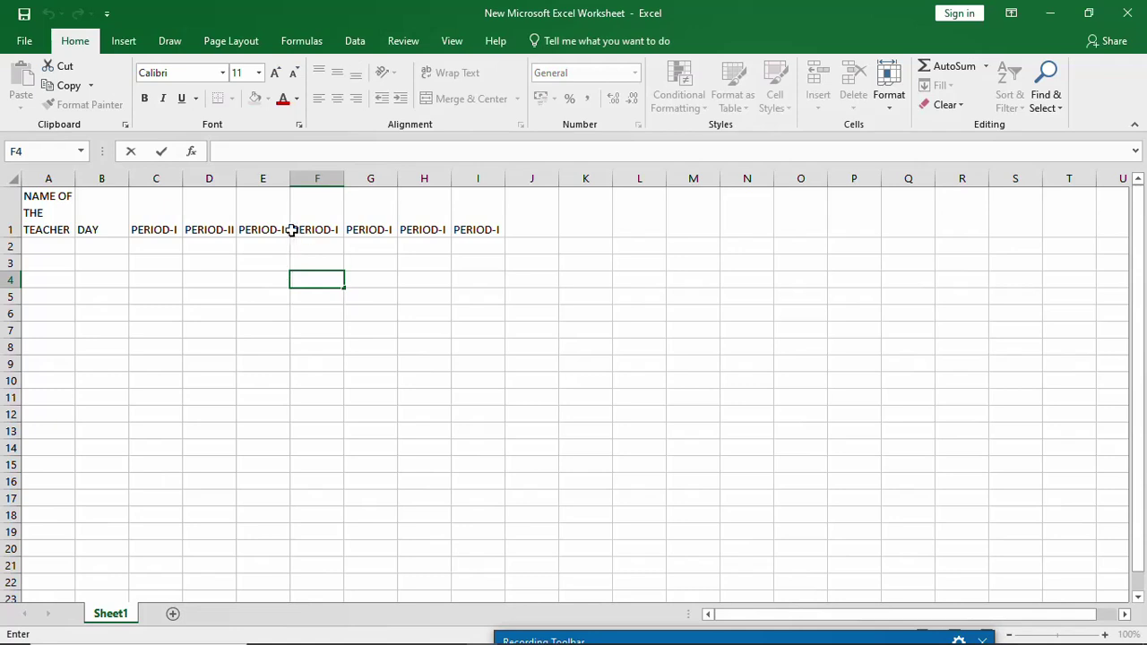
# Step: Change the E1 and F1 headings to PERIOD-III and PERIOD-IV
pyautogui.doubleClick(287, 229)
pyautogui.write('I')
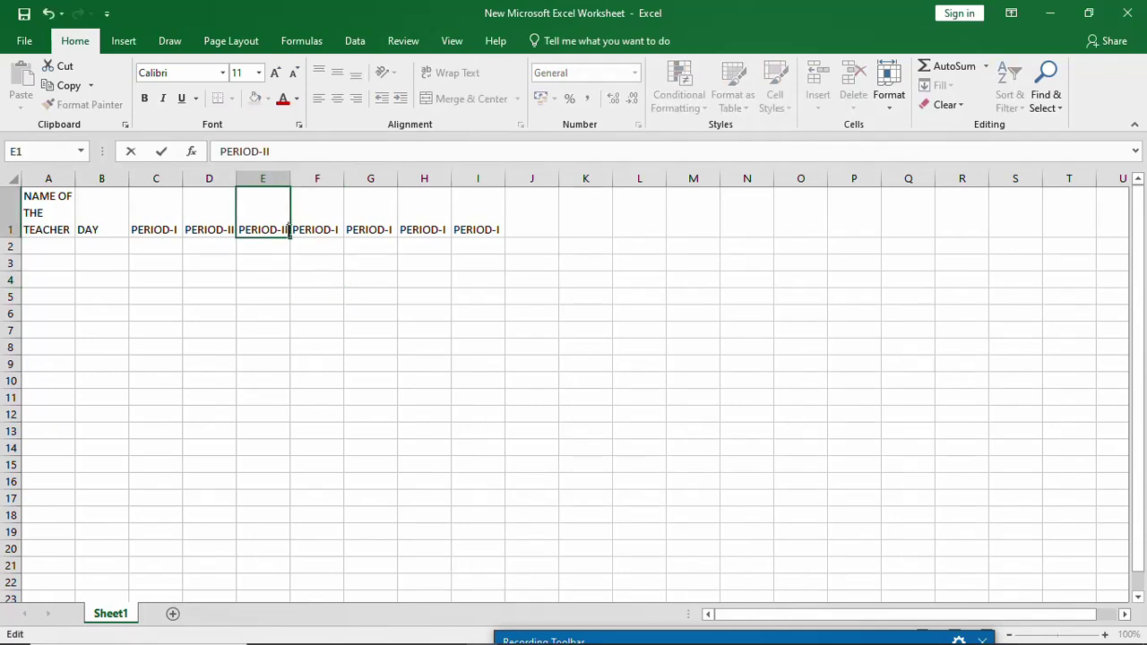
pyautogui.write('I')
pyautogui.click(333, 231)
pyautogui.doubleClick(333, 231)
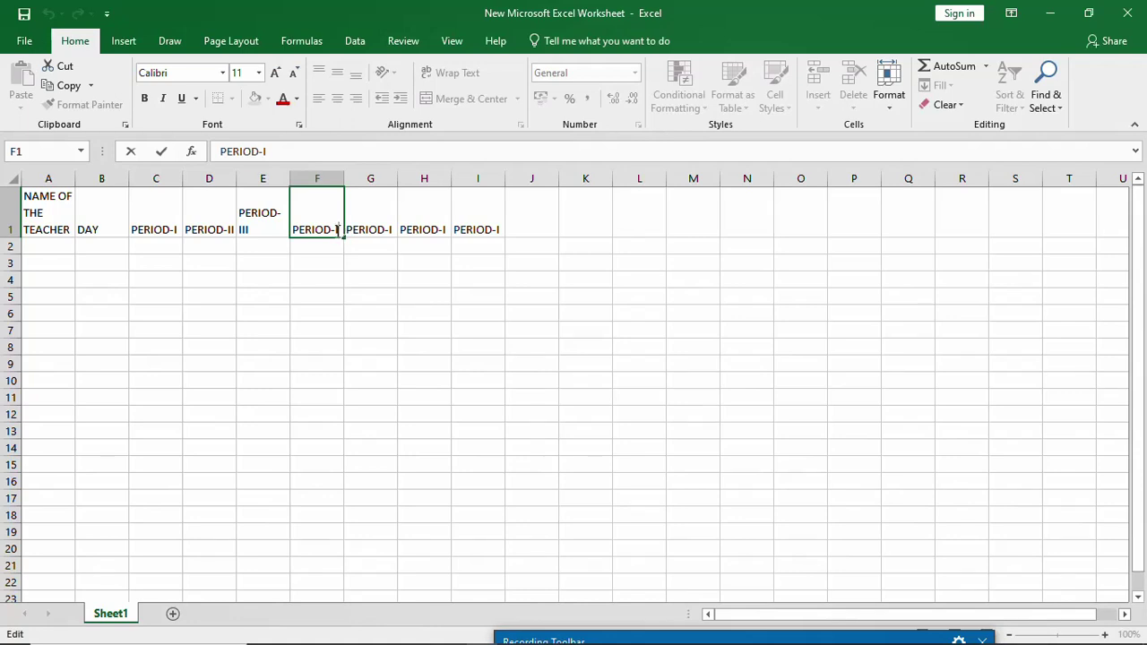
pyautogui.write('V')
pyautogui.click(387, 230)
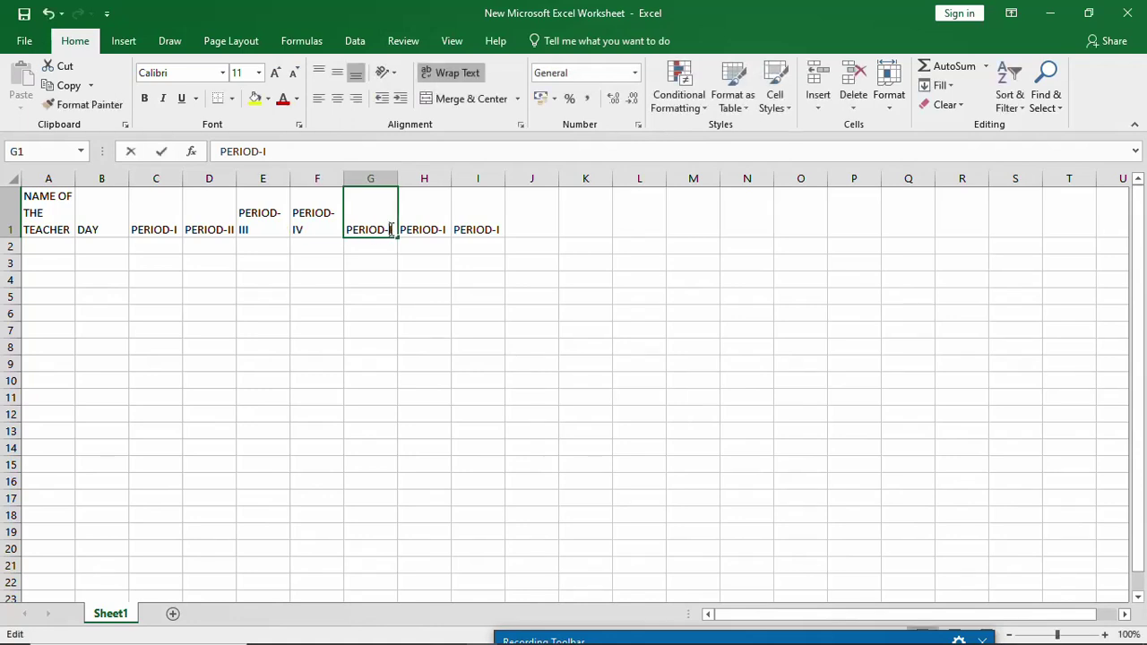
# Step: Change the G1, H1 and I1 headings to PERIOD-V, PERIOD-VI and PERIOD-VII
pyautogui.press('BackSpace')
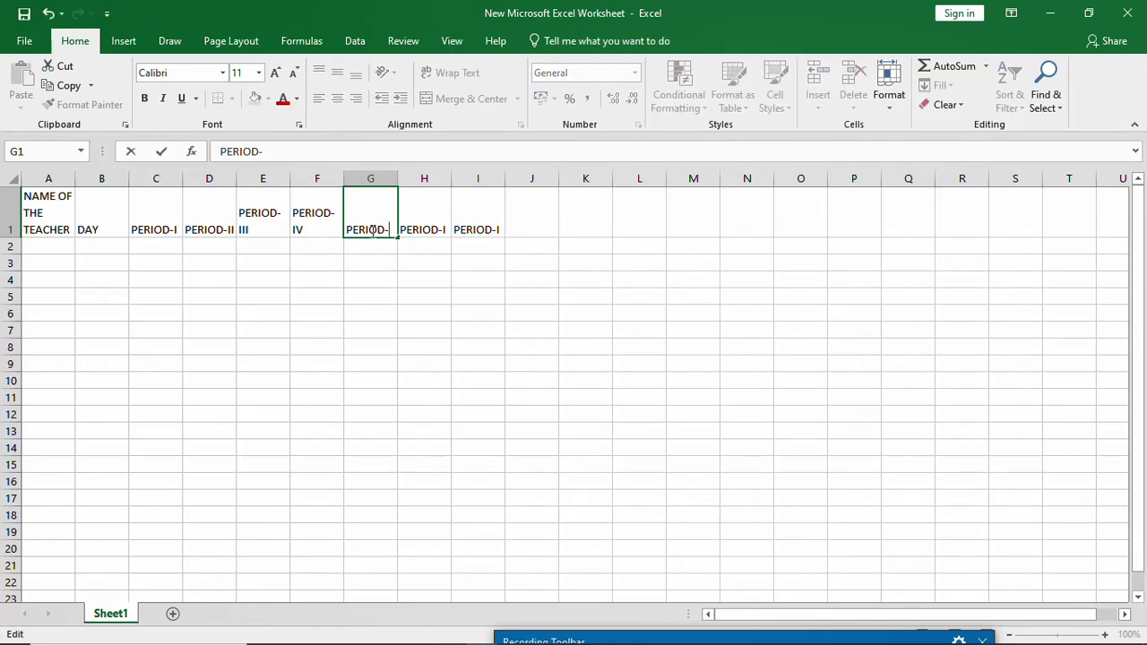
pyautogui.write('V')
pyautogui.click(439, 231)
pyautogui.doubleClick(442, 230)
pyautogui.write('V')
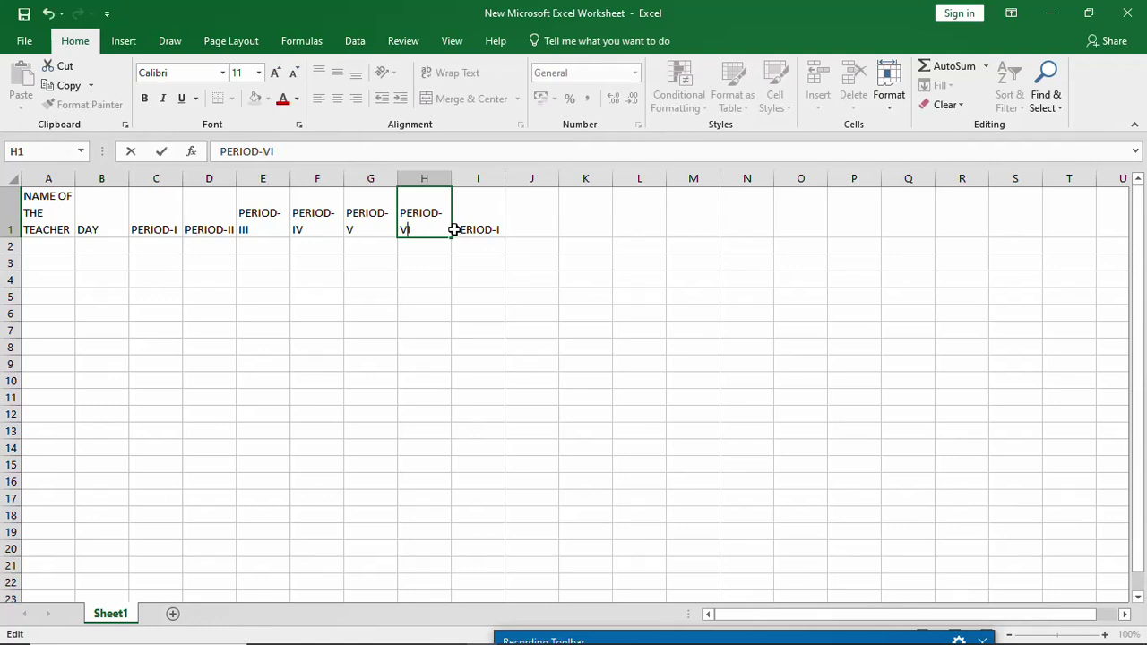
pyautogui.click(495, 229)
pyautogui.doubleClick(496, 229)
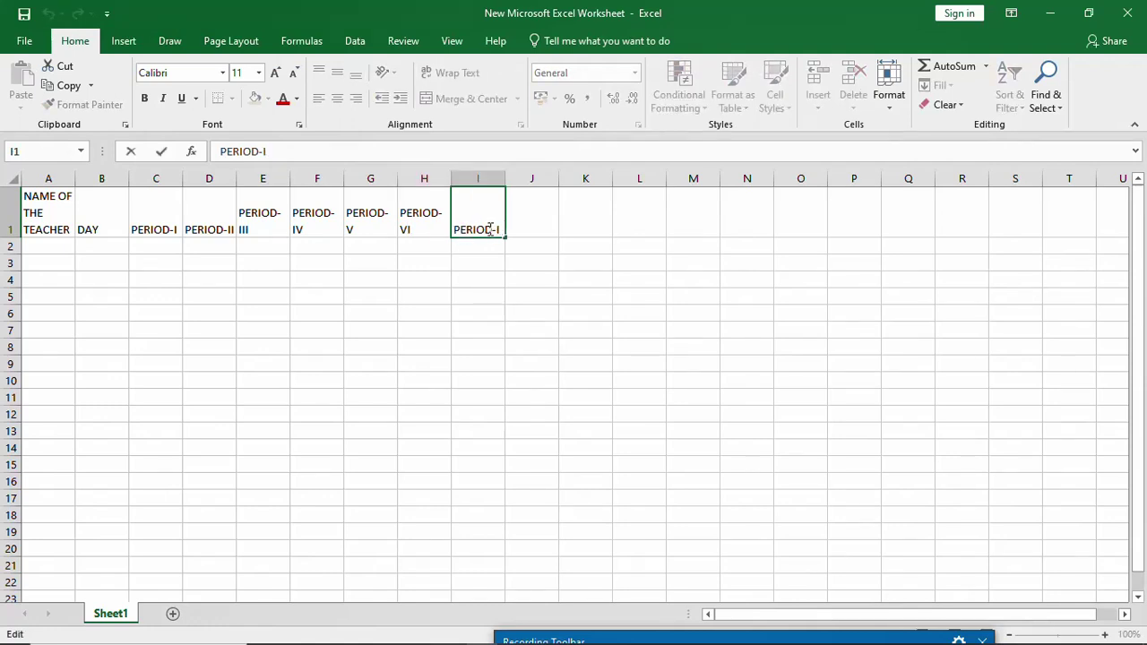
pyautogui.write('VII')
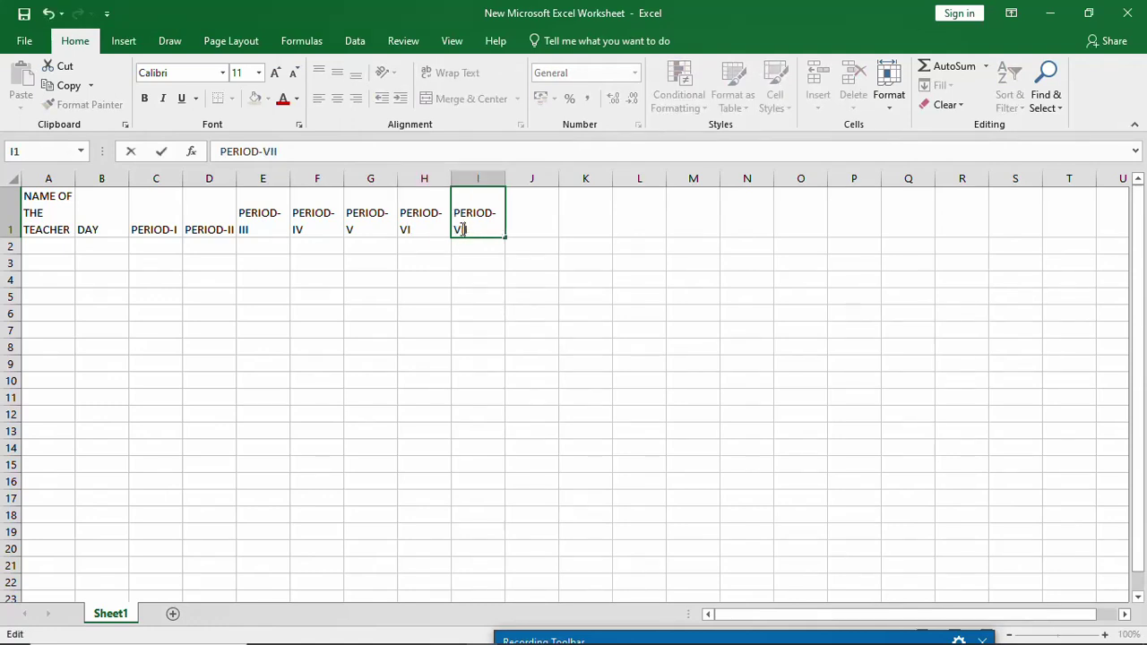
pyautogui.click(460, 276)
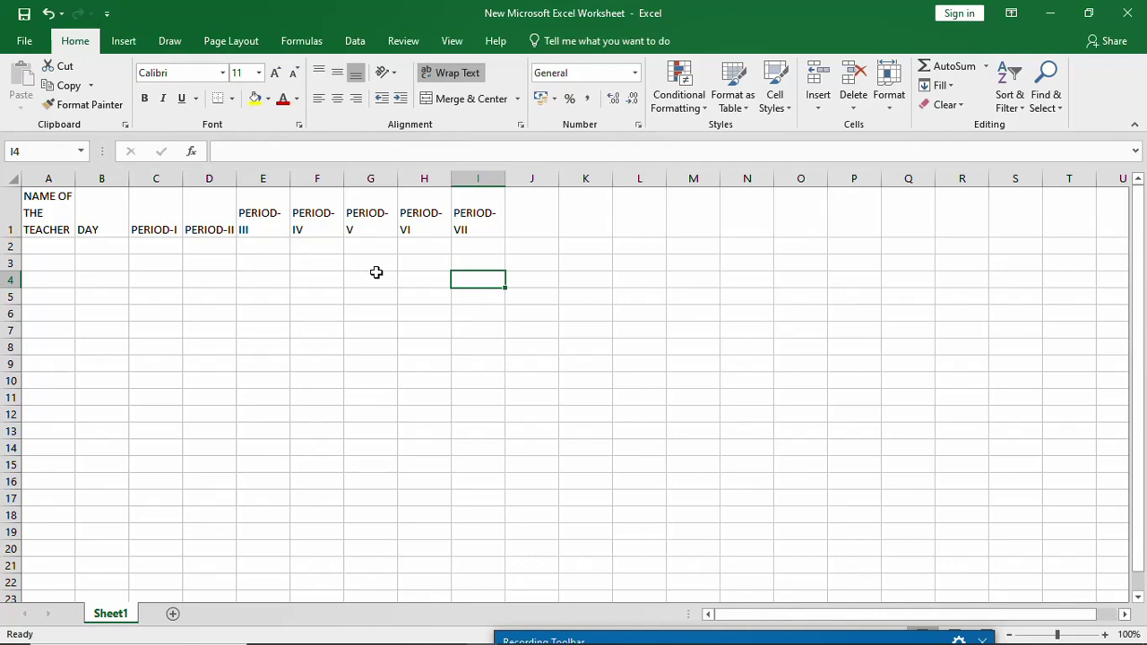
# Step: Widen every column to fit the PERIOD headings, then widen column A to about 15.29
pyautogui.click(16, 182)
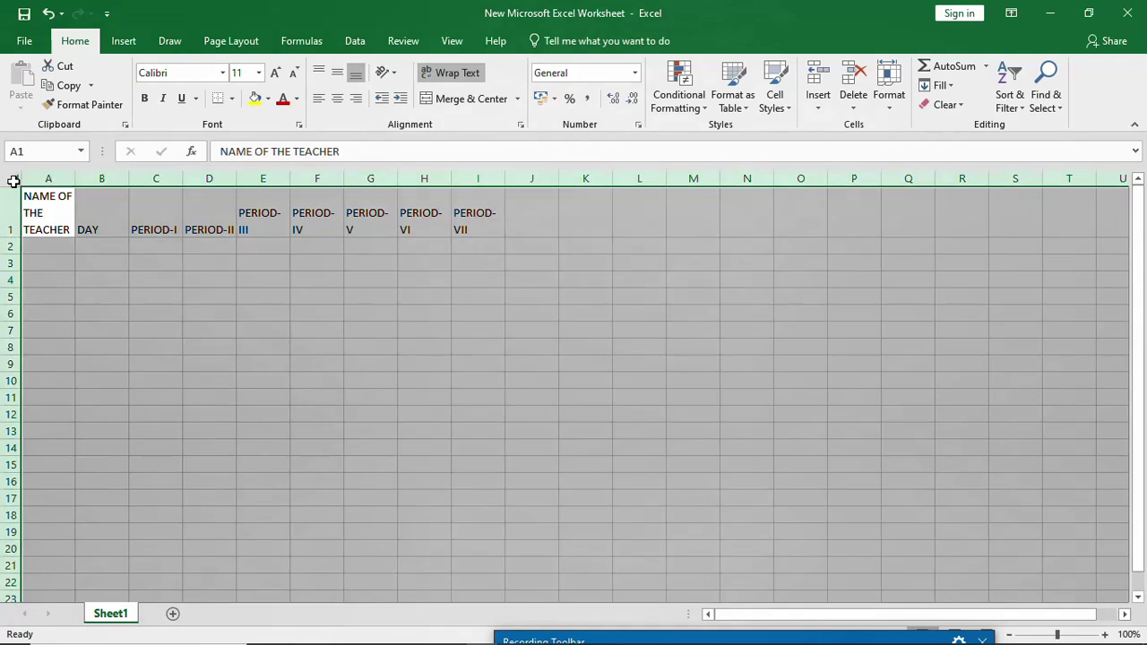
pyautogui.moveTo(76, 179); pyautogui.dragTo(110, 187)
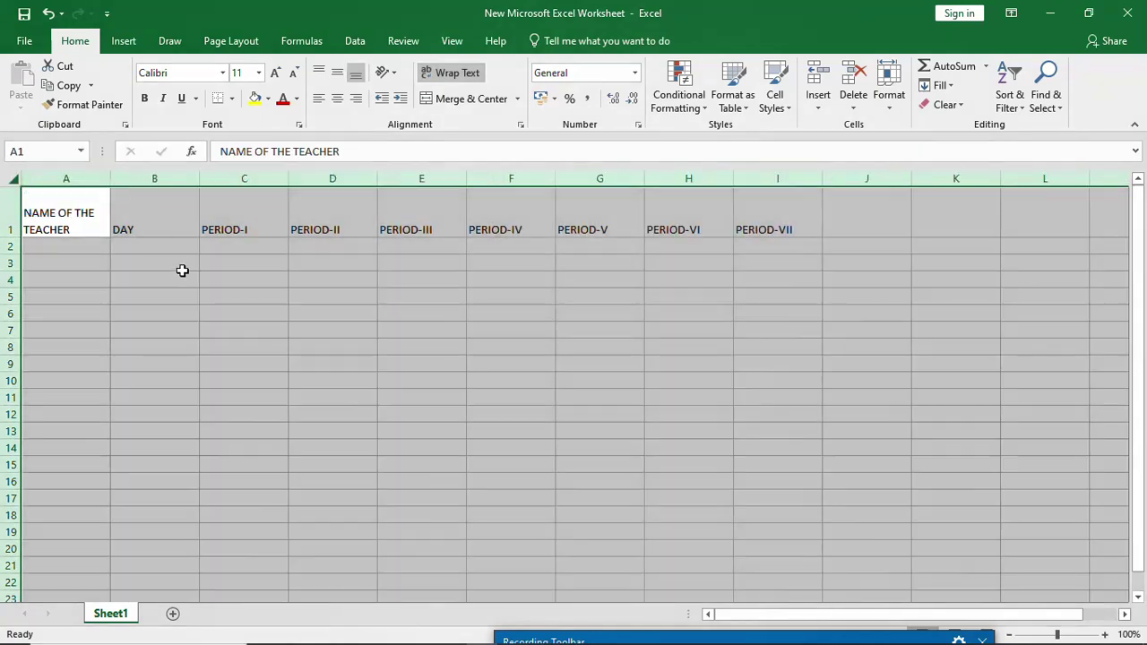
pyautogui.click(175, 297)
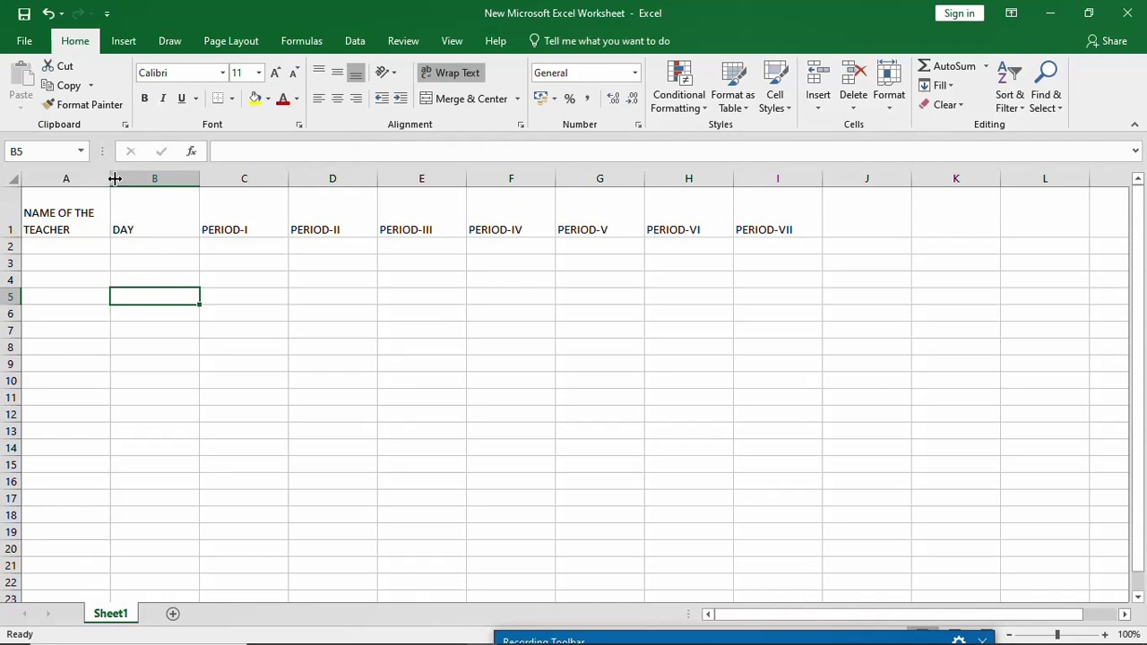
pyautogui.moveTo(115, 178); pyautogui.dragTo(115, 178)
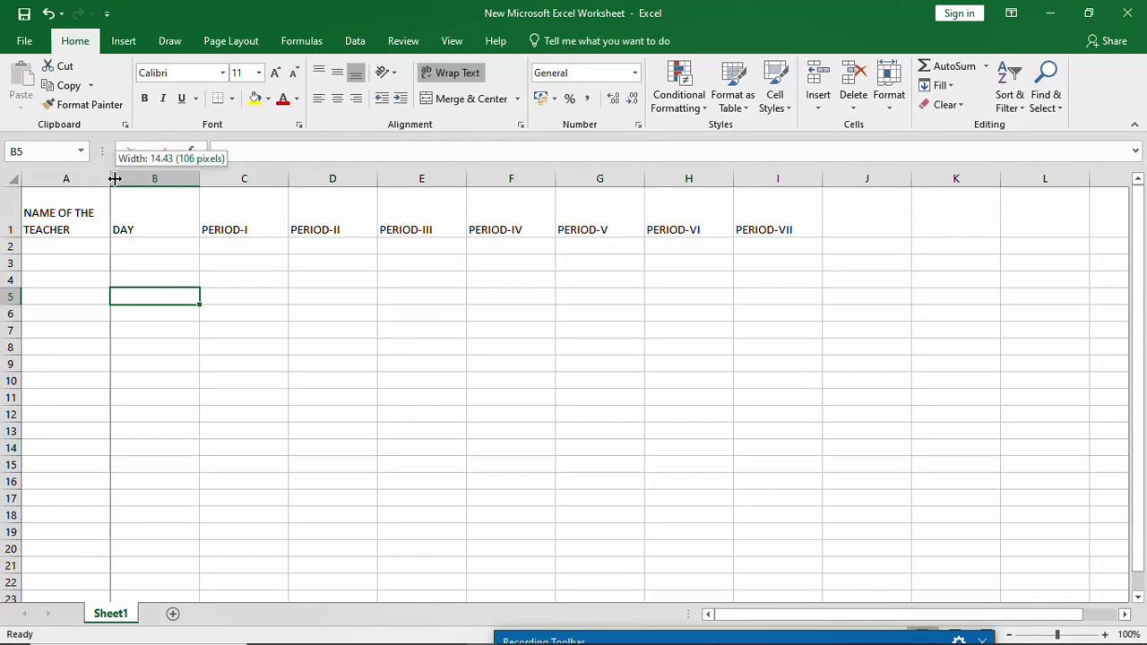
pyautogui.moveTo(114, 178); pyautogui.dragTo(120, 179)
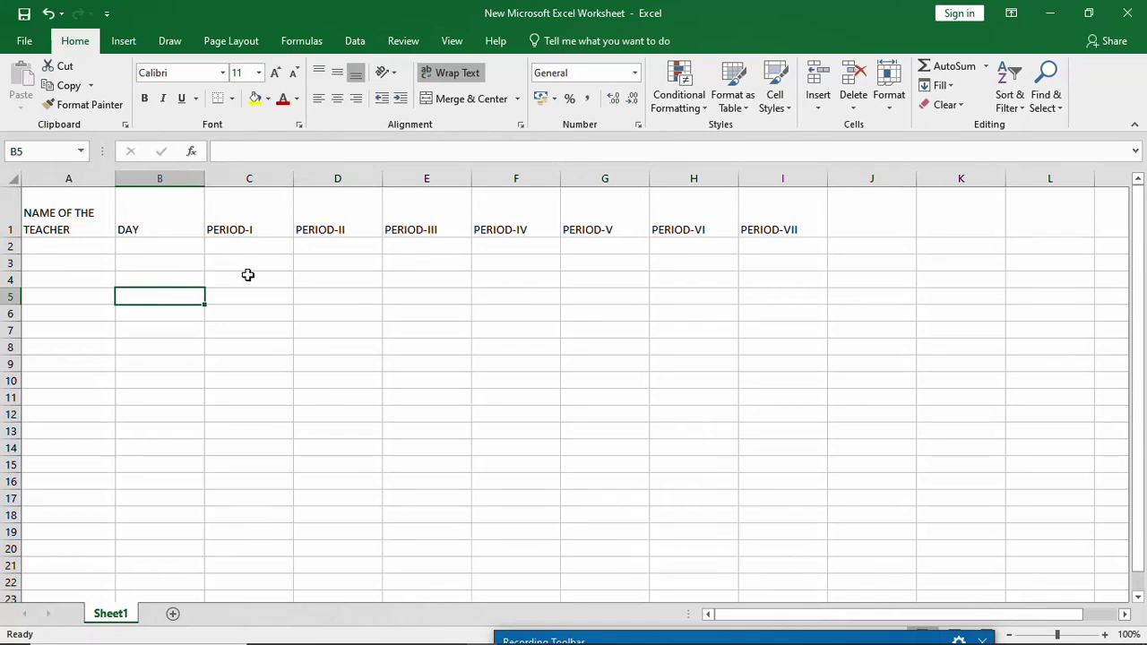
# Step: Set the height of every row on the sheet to 22.50
pyautogui.click(10, 181)
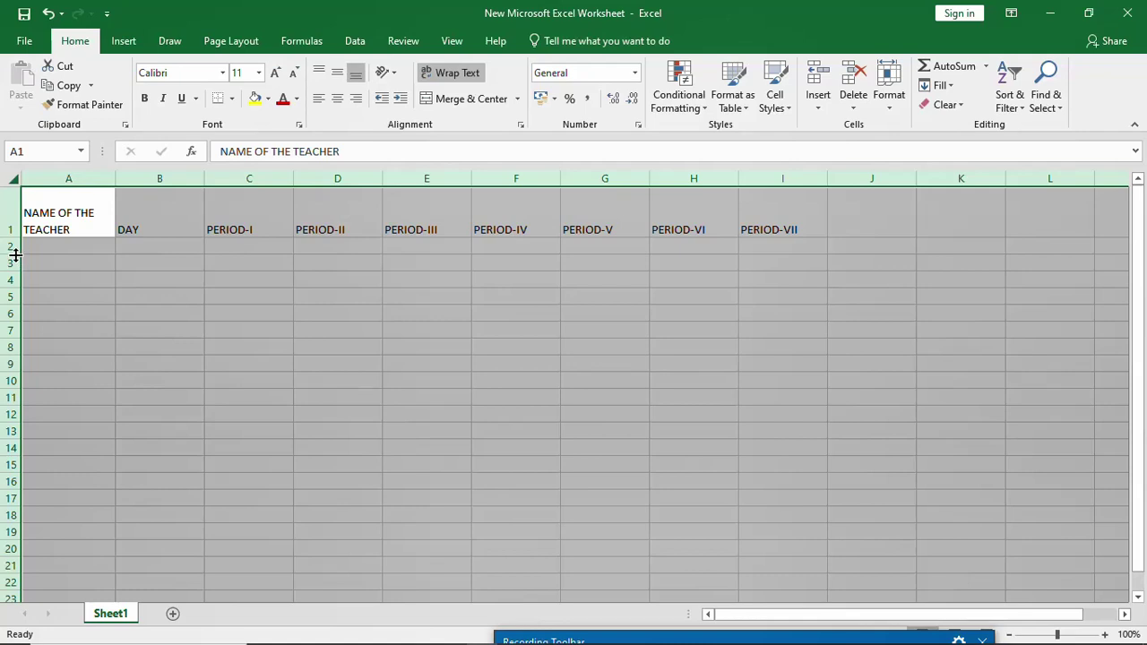
pyautogui.moveTo(15, 255); pyautogui.dragTo(15, 256)
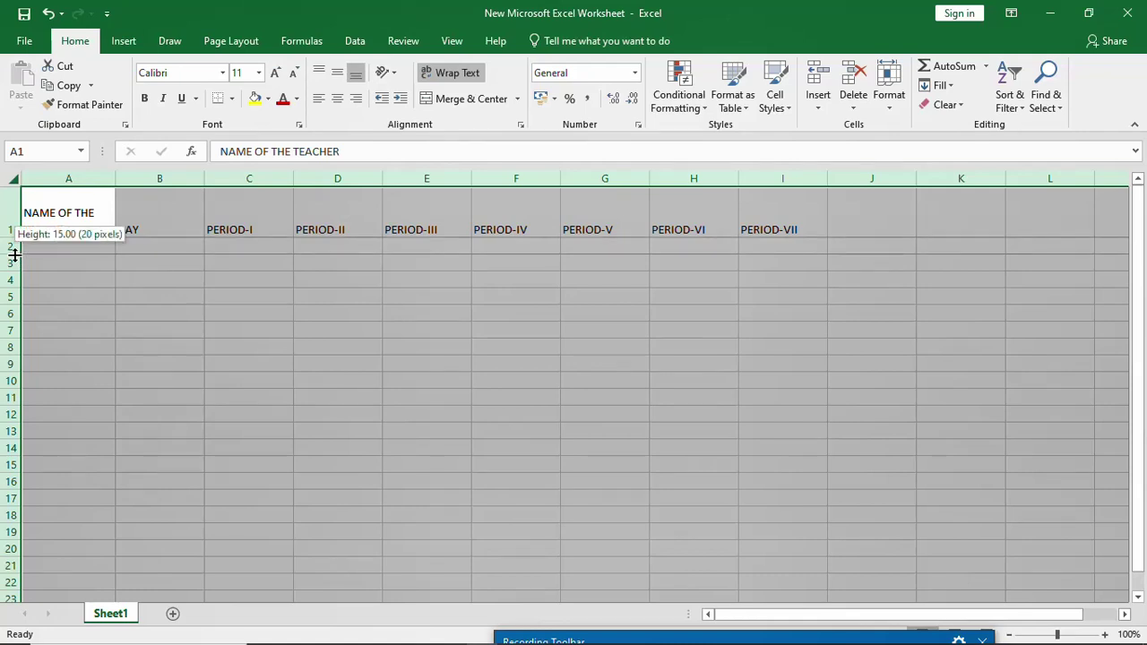
pyautogui.moveTo(15, 256); pyautogui.dragTo(16, 263)
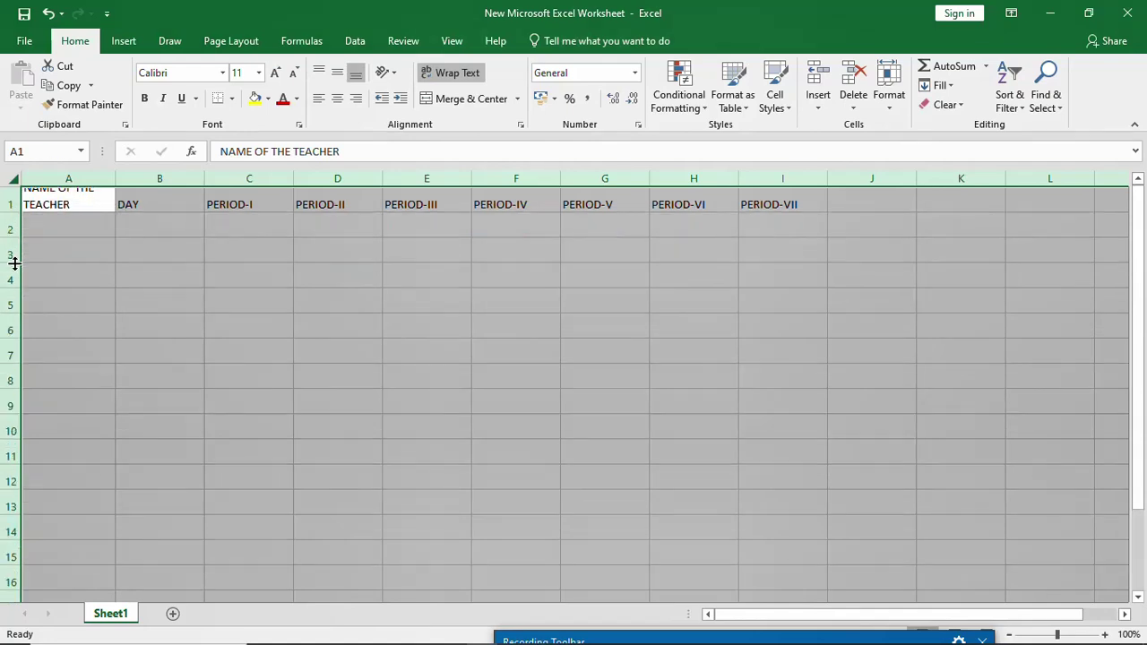
pyautogui.click(335, 327)
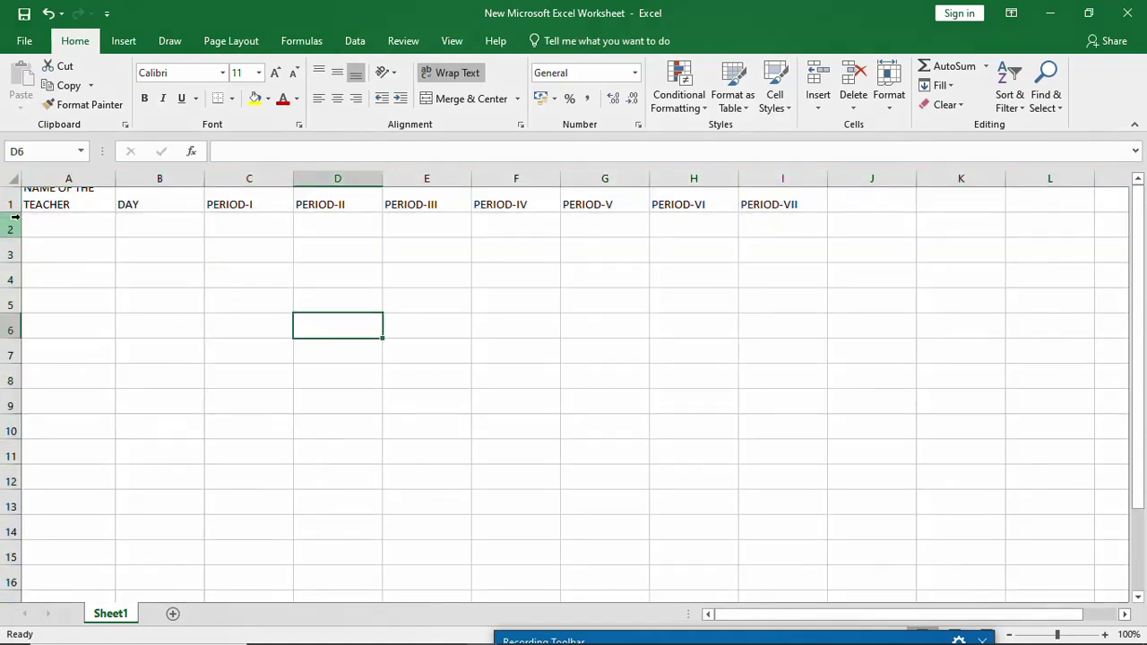
# Step: Raise row 1 so NAME OF THE TEACHER shows fully on two lines
pyautogui.moveTo(14, 213); pyautogui.dragTo(15, 235)
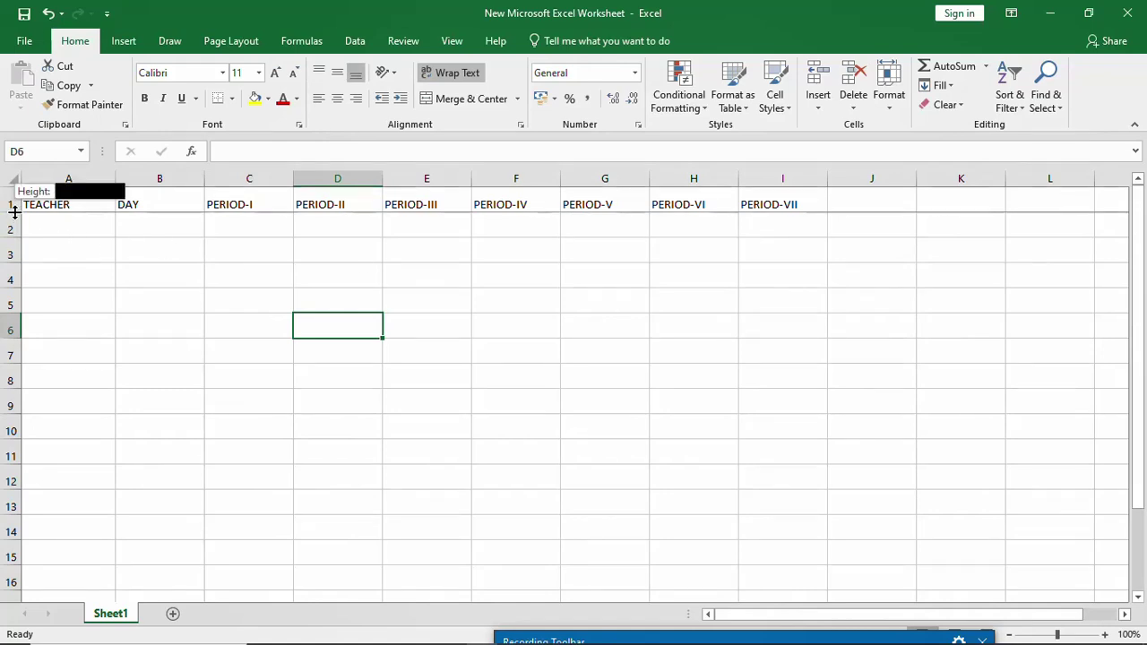
pyautogui.click(162, 294)
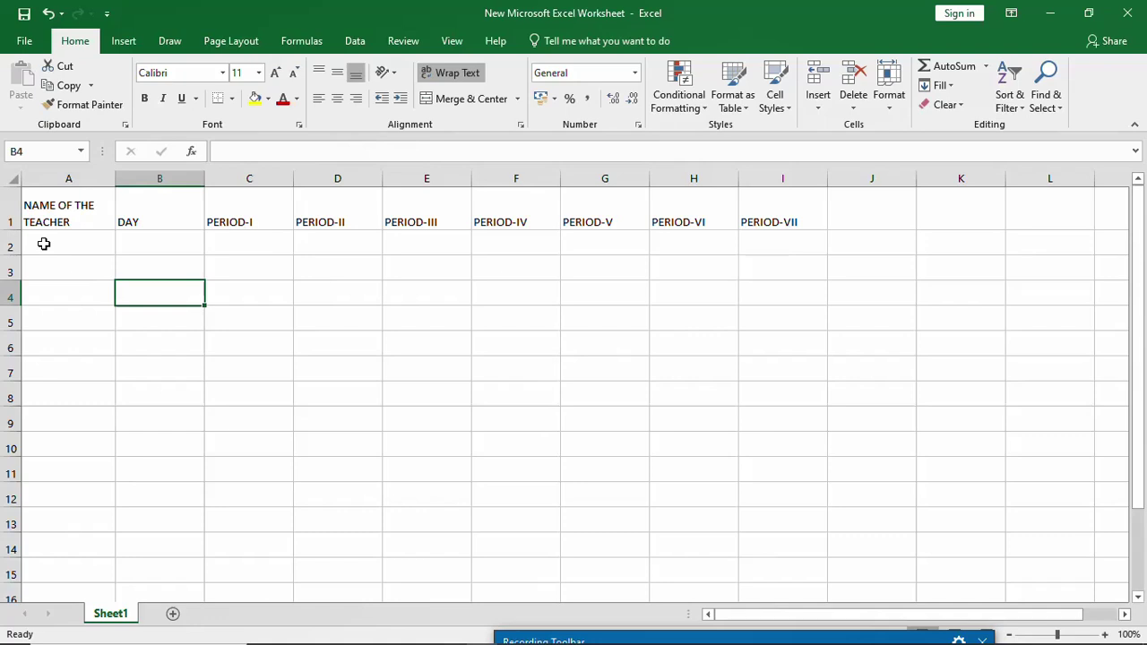
pyautogui.click(224, 363)
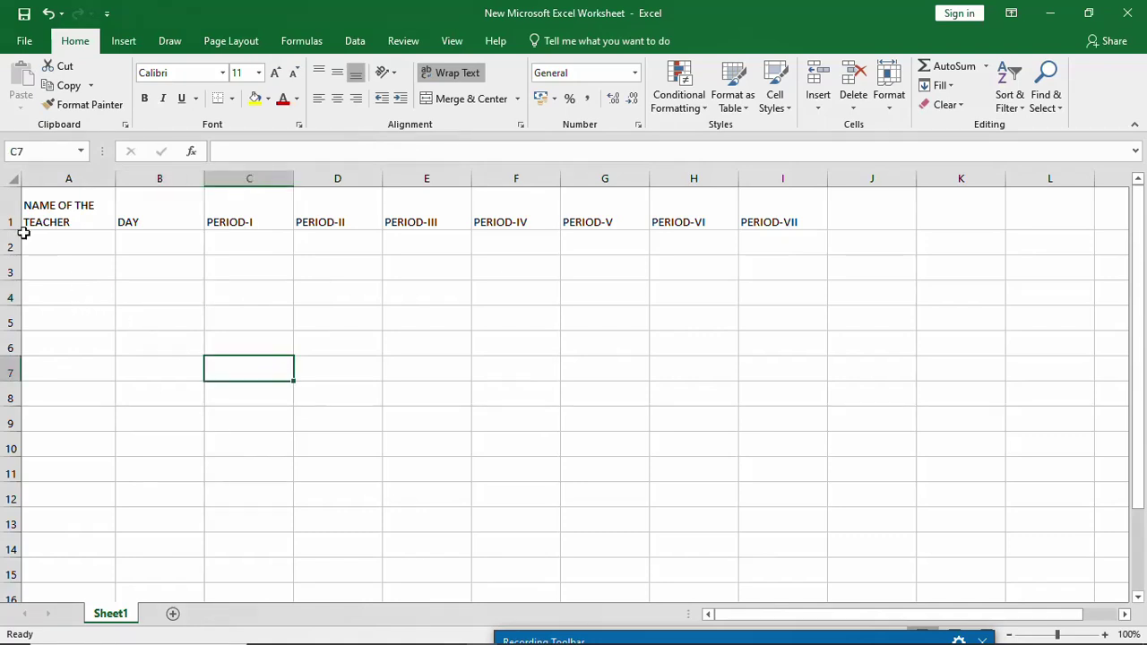
pyautogui.click(3, 212)
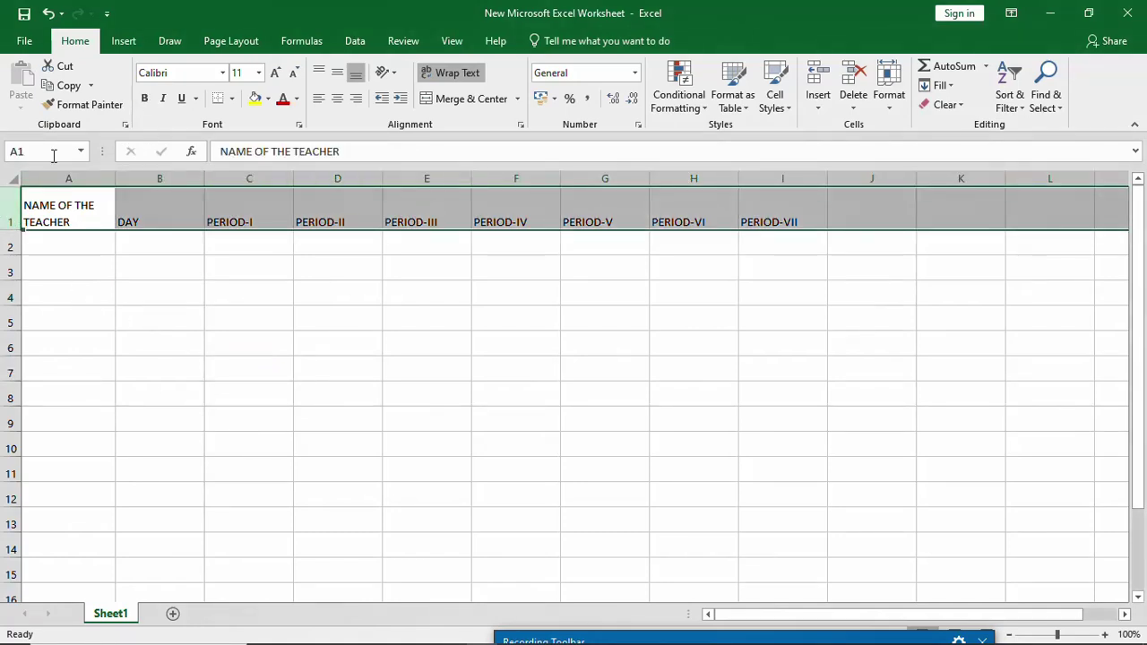
# Step: Bold the row 1 headings from NAME OF THE TEACHER through PERIOD-VII
pyautogui.click(149, 364)
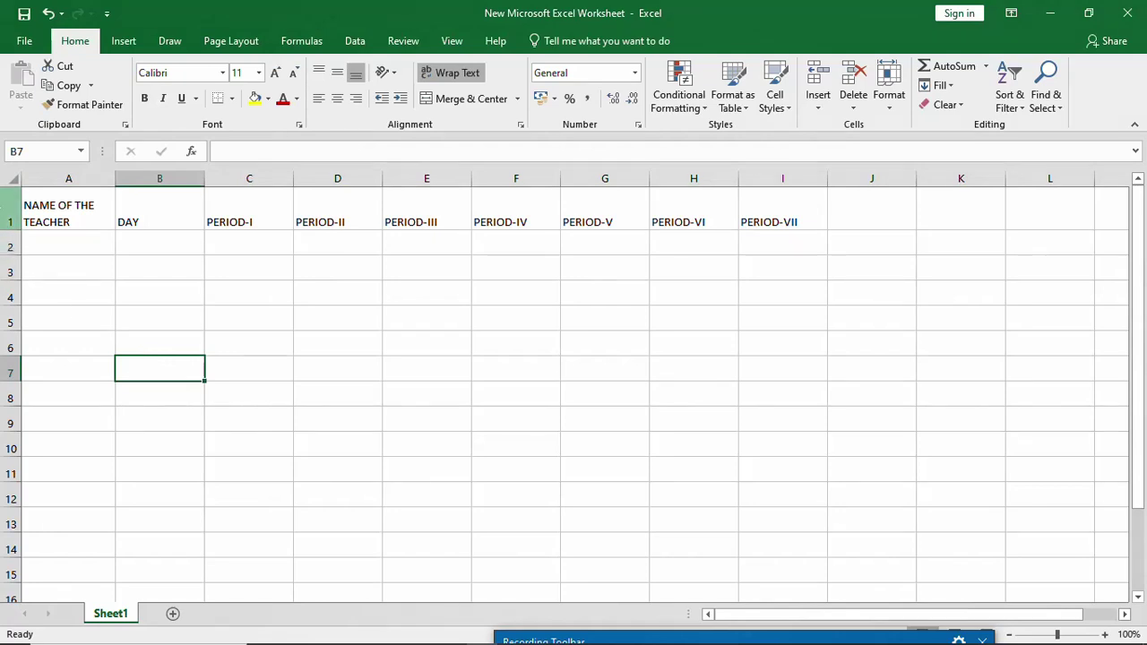
pyautogui.click(3, 208)
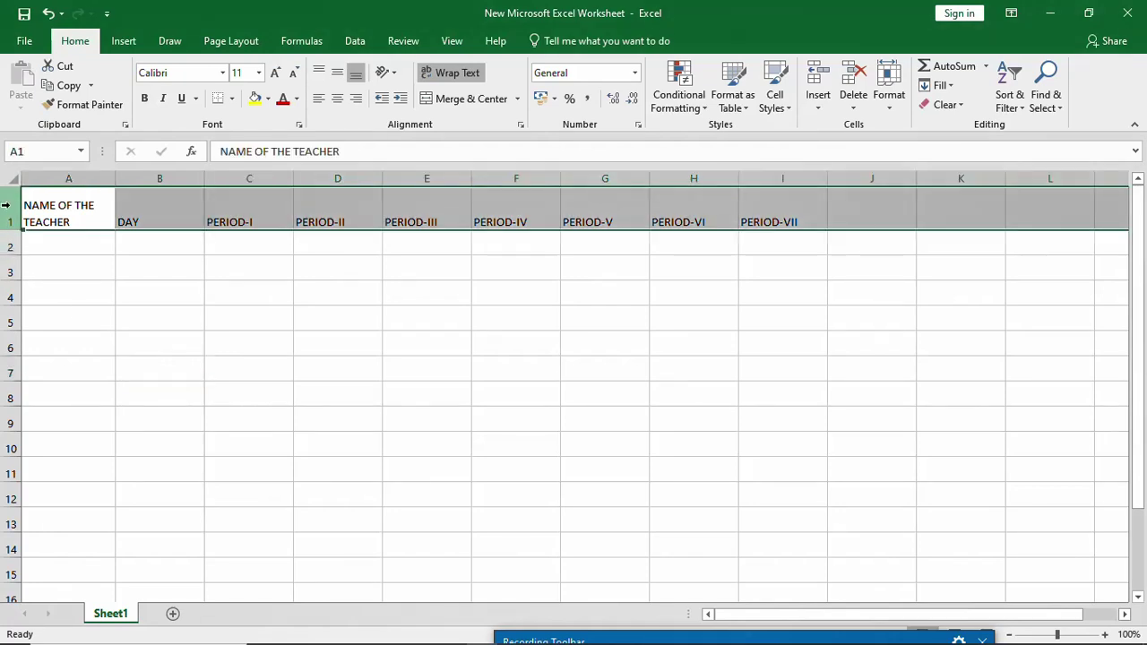
pyautogui.click(146, 100)
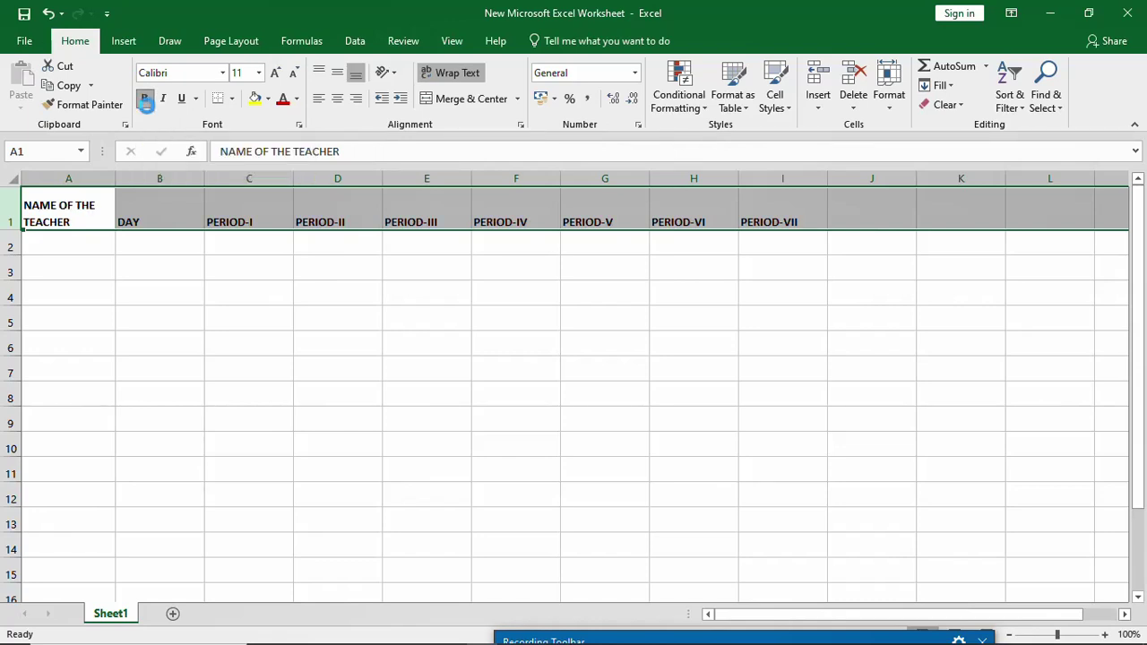
pyautogui.click(240, 317)
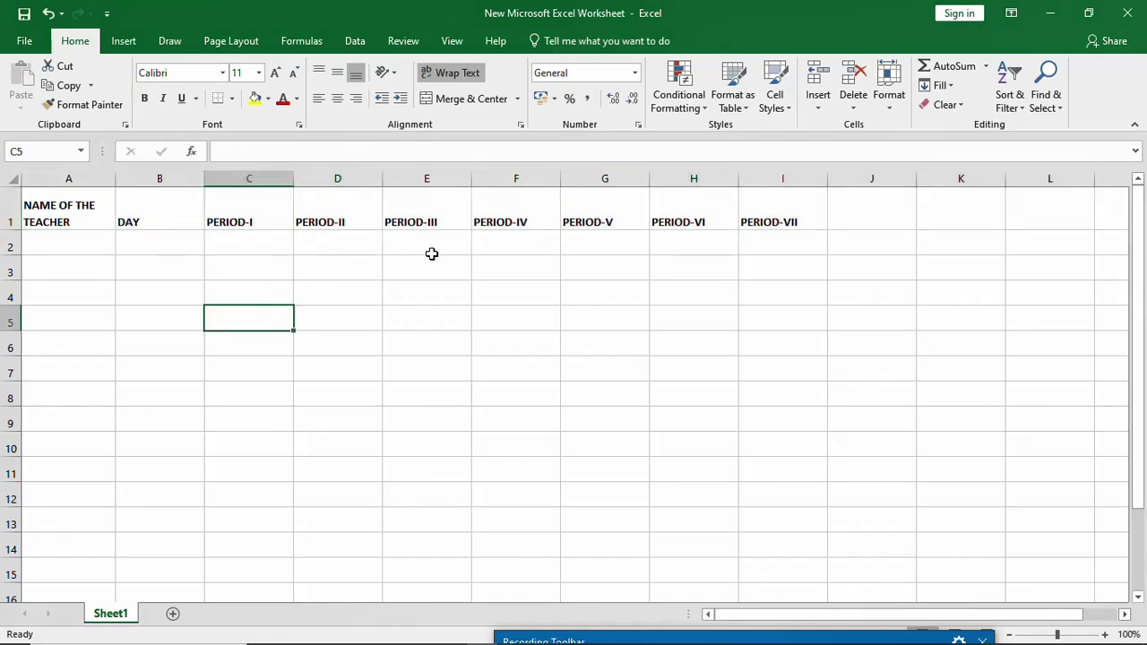
# Step: Select the timetable range, then move to cell B2 under DAY
pyautogui.moveTo(84, 207); pyautogui.dragTo(690, 335)
pyautogui.click(515, 394)
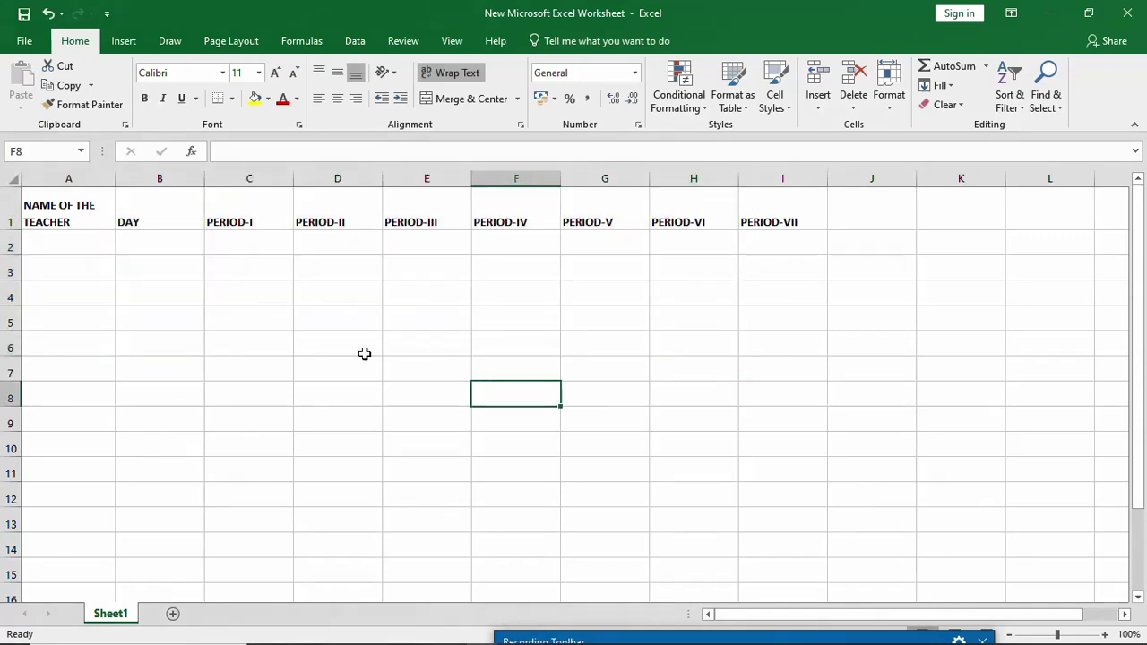
pyautogui.click(157, 225)
pyautogui.click(172, 245)
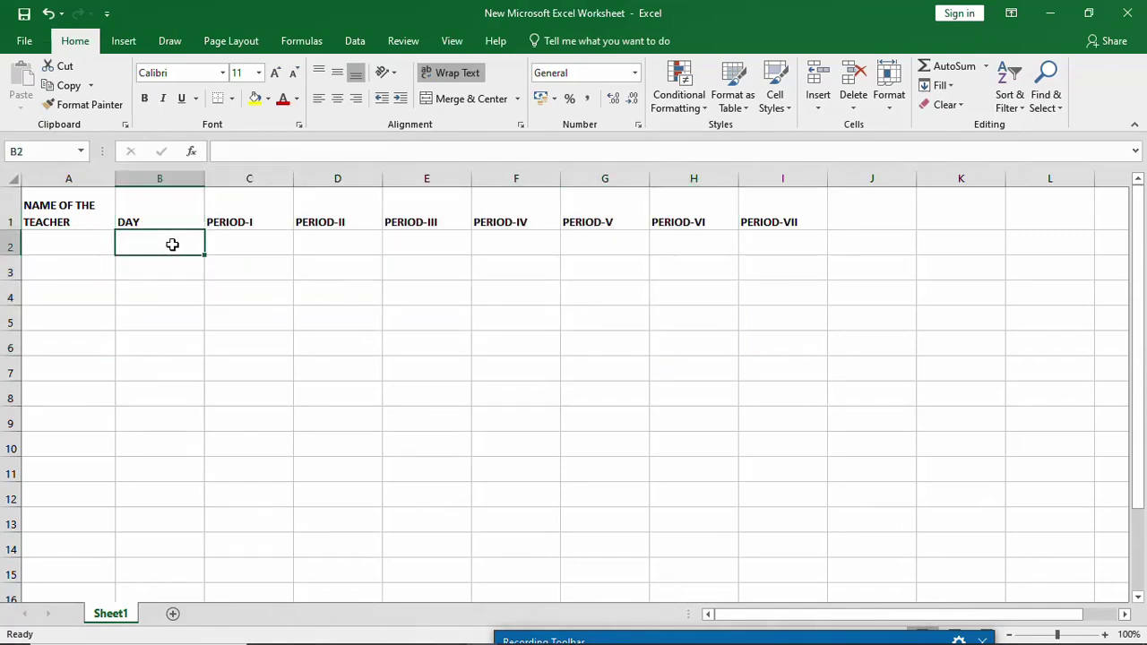
# Step: Enter MONDAY in B2 and AutoFill TUESDAY through SATURDAY down to B7
pyautogui.write('MONDAY')
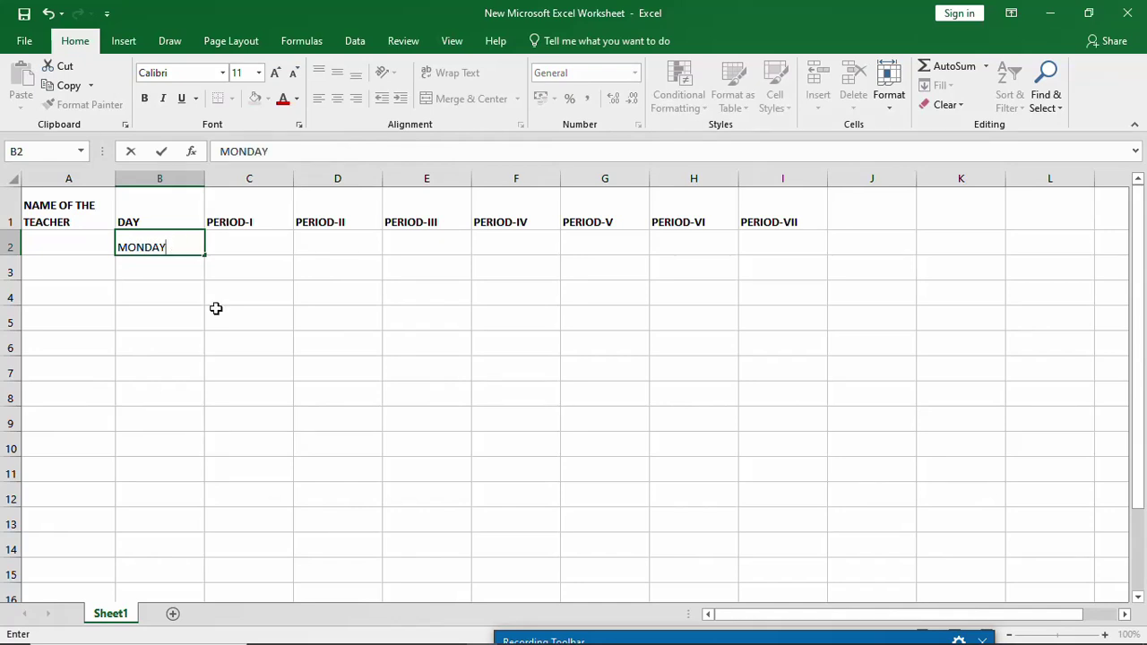
pyautogui.click(216, 309)
pyautogui.click(199, 254)
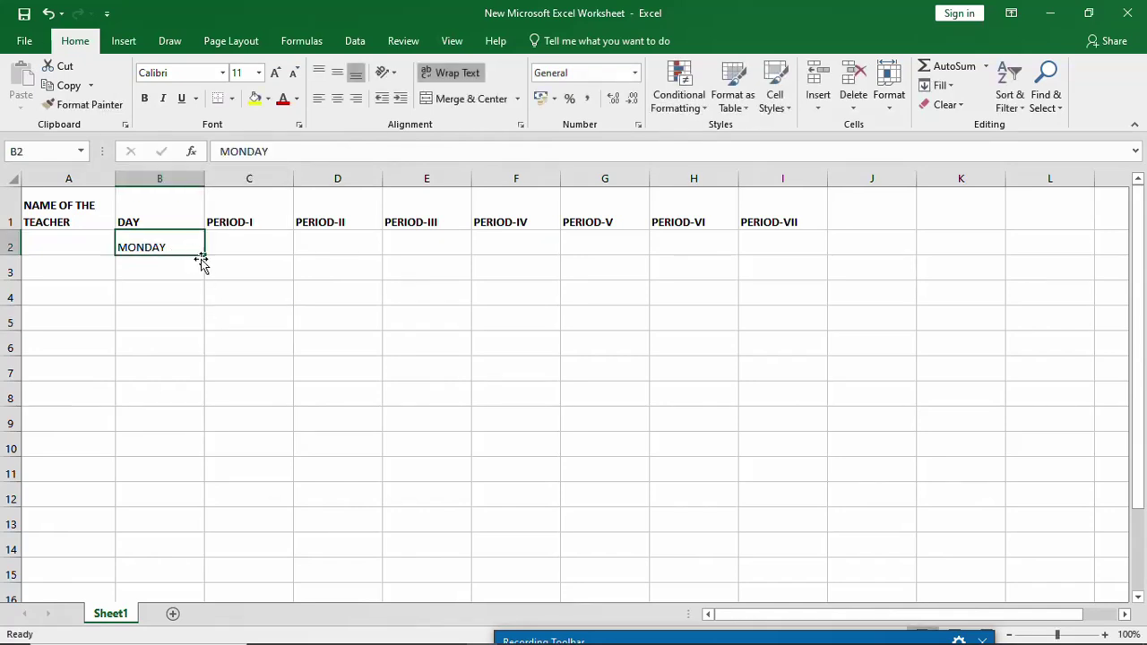
pyautogui.moveTo(207, 257); pyautogui.dragTo(189, 348)
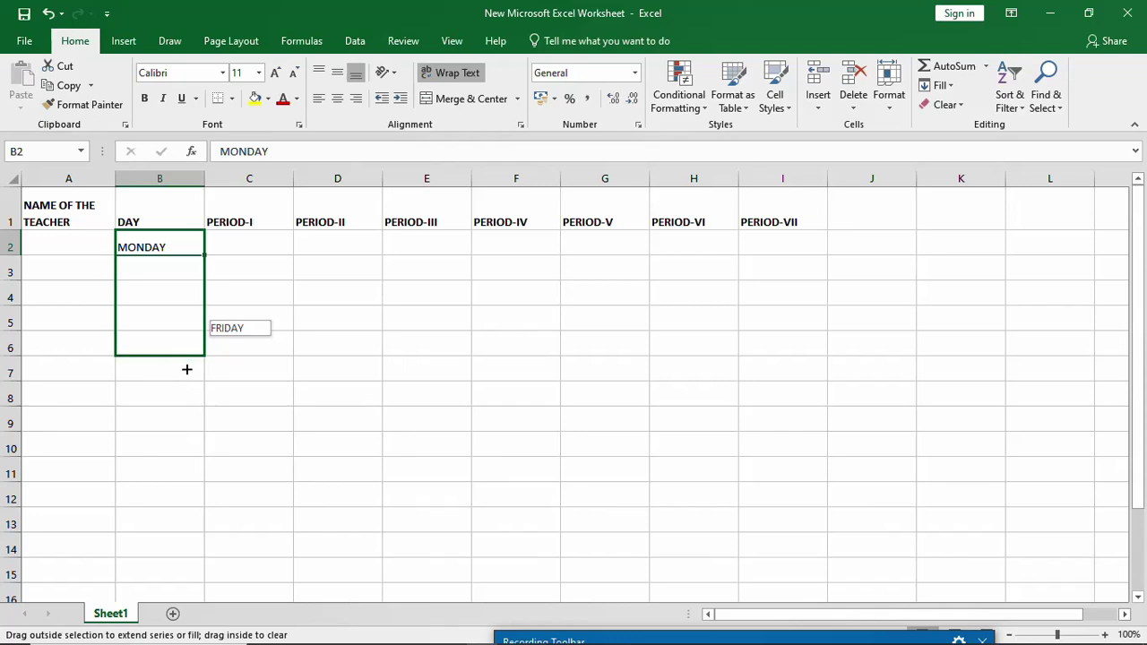
pyautogui.moveTo(186, 370); pyautogui.dragTo(186, 371)
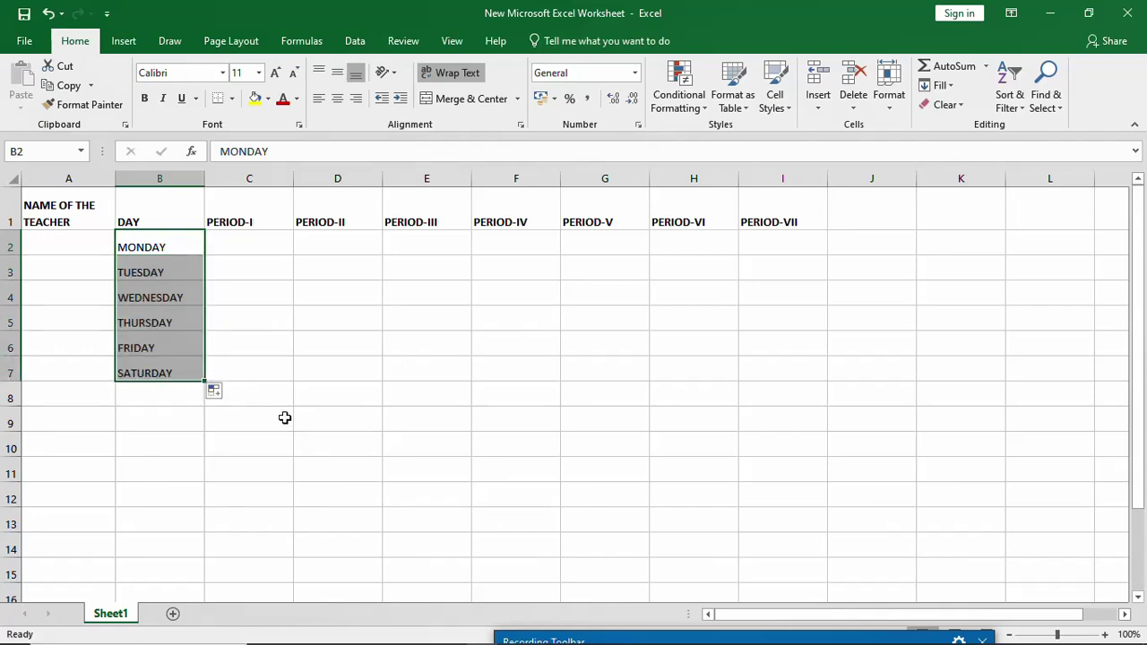
pyautogui.click(338, 436)
# Step: Apply All Borders to every cell of the timetable range A1:I7
pyautogui.moveTo(55, 213); pyautogui.dragTo(770, 382)
pyautogui.click(231, 98)
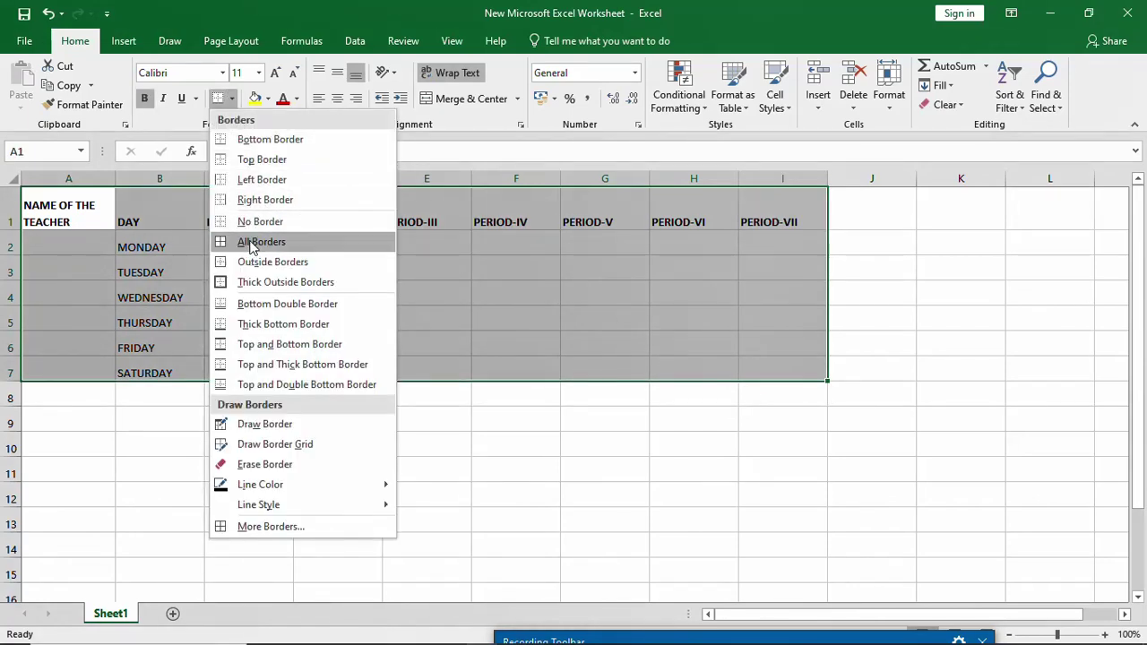
pyautogui.click(251, 242)
pyautogui.click(361, 414)
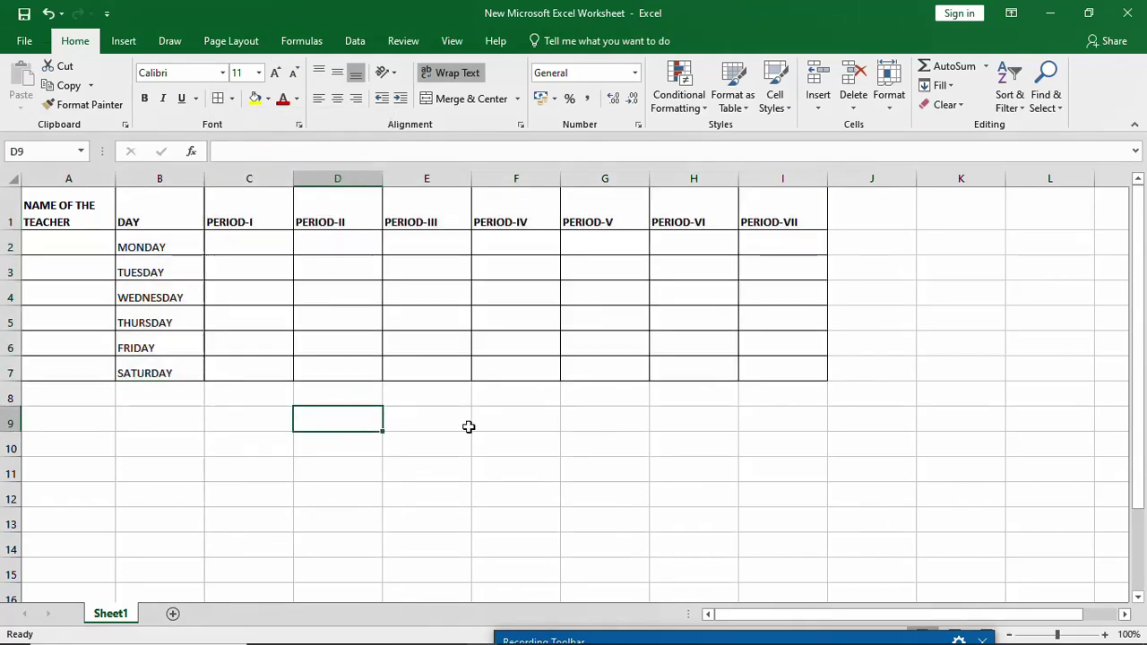
# Step: Increase every row's height, then give header row 1 extra height for the bold headings
pyautogui.click(14, 176)
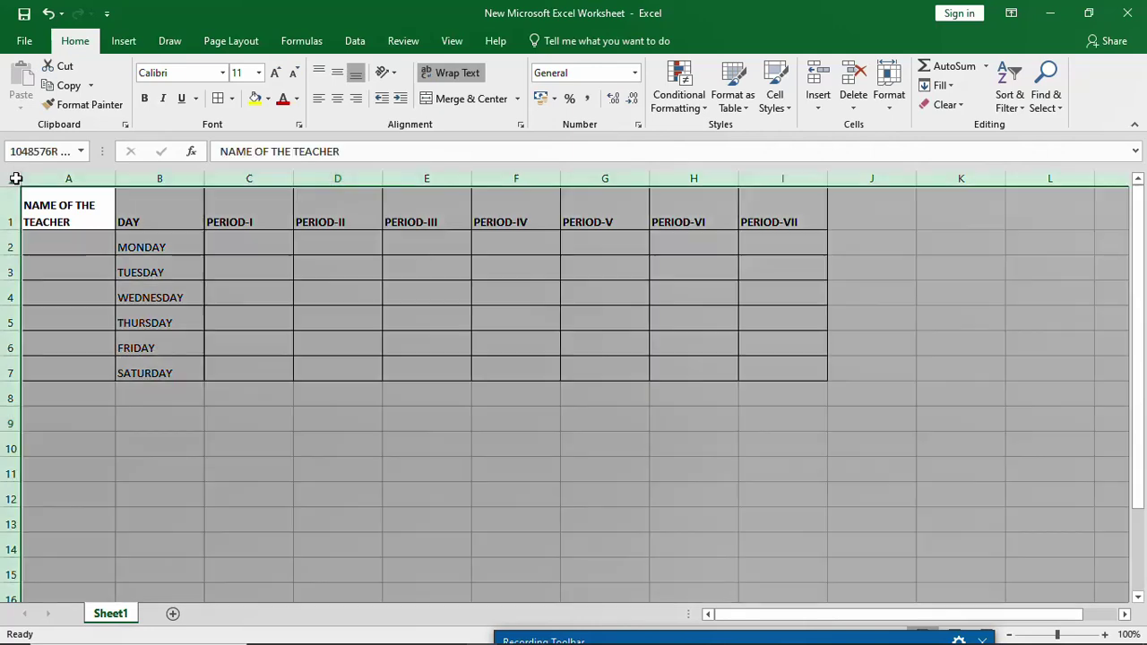
pyautogui.moveTo(18, 238); pyautogui.dragTo(18, 261)
pyautogui.click(237, 334)
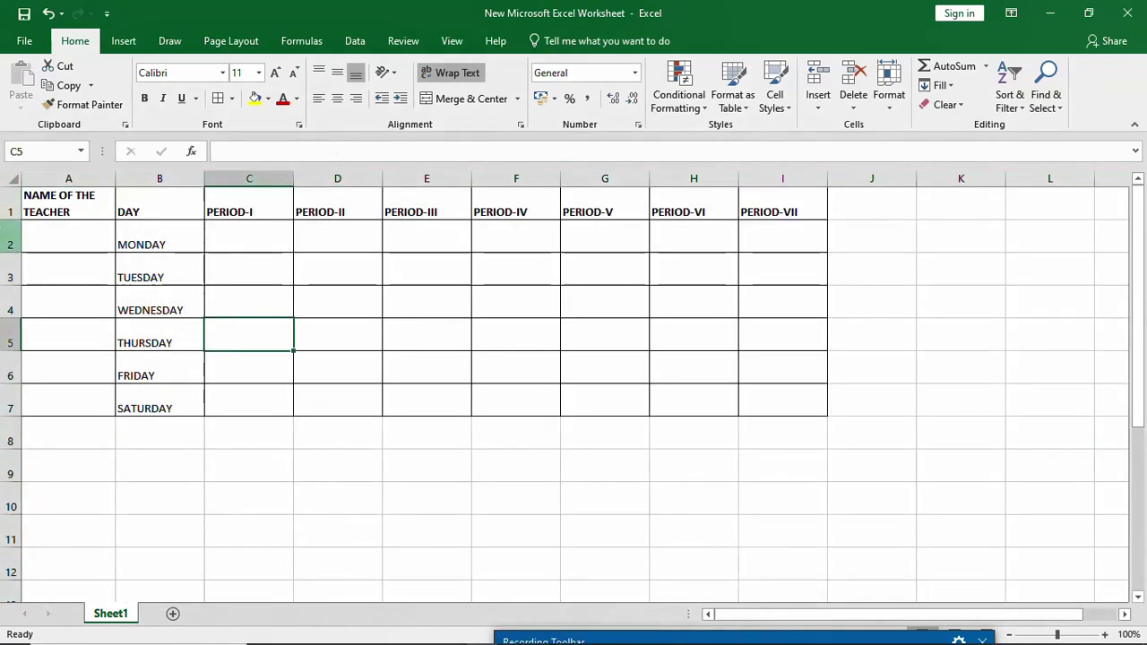
pyautogui.moveTo(4, 218); pyautogui.dragTo(5, 248)
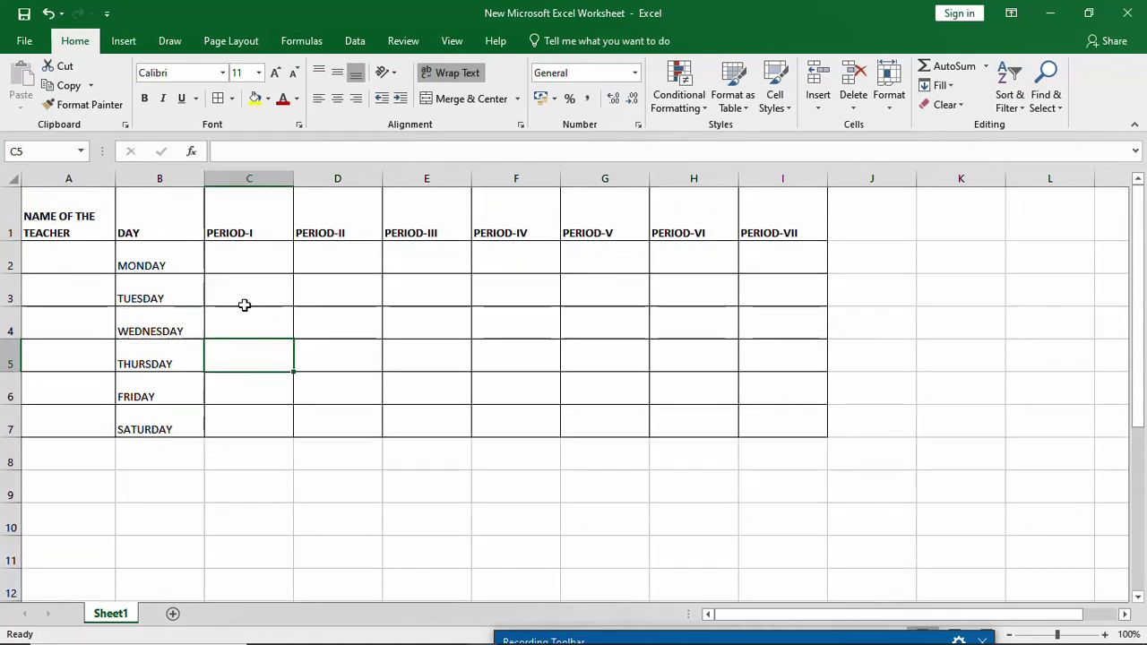
pyautogui.click(12, 177)
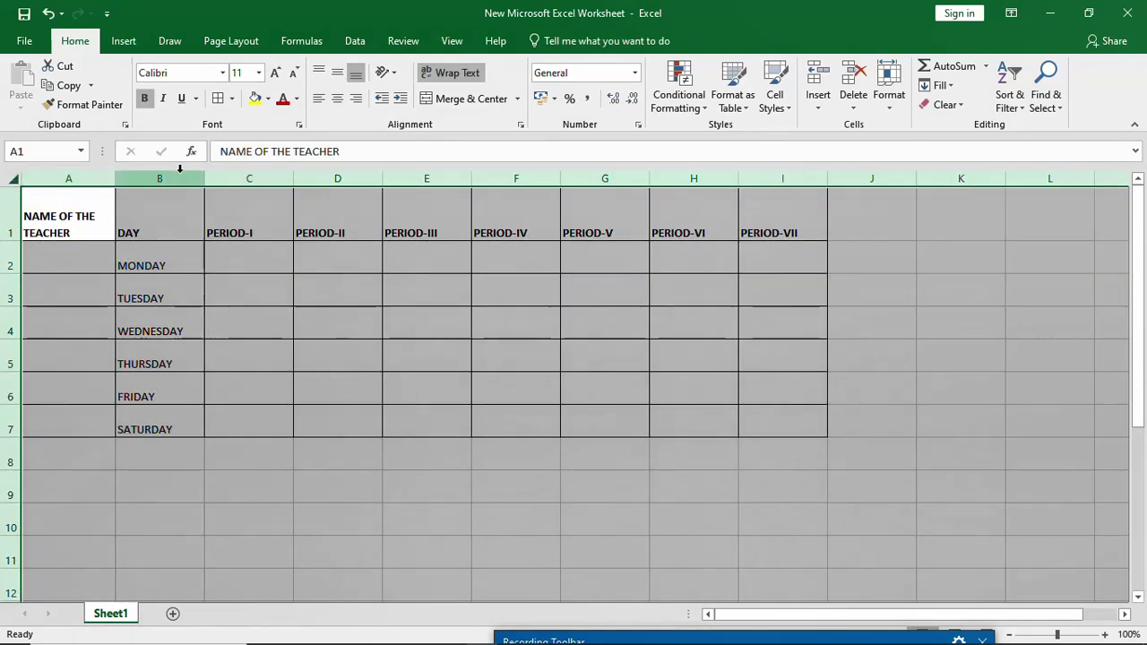
pyautogui.click(331, 314)
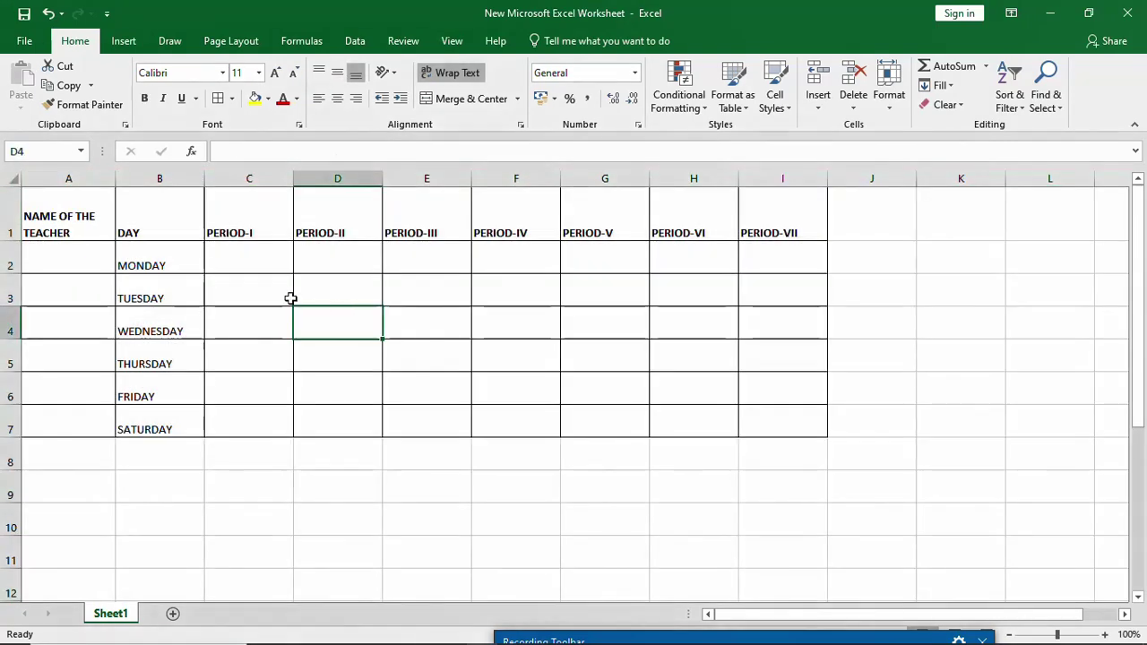
pyautogui.click(256, 268)
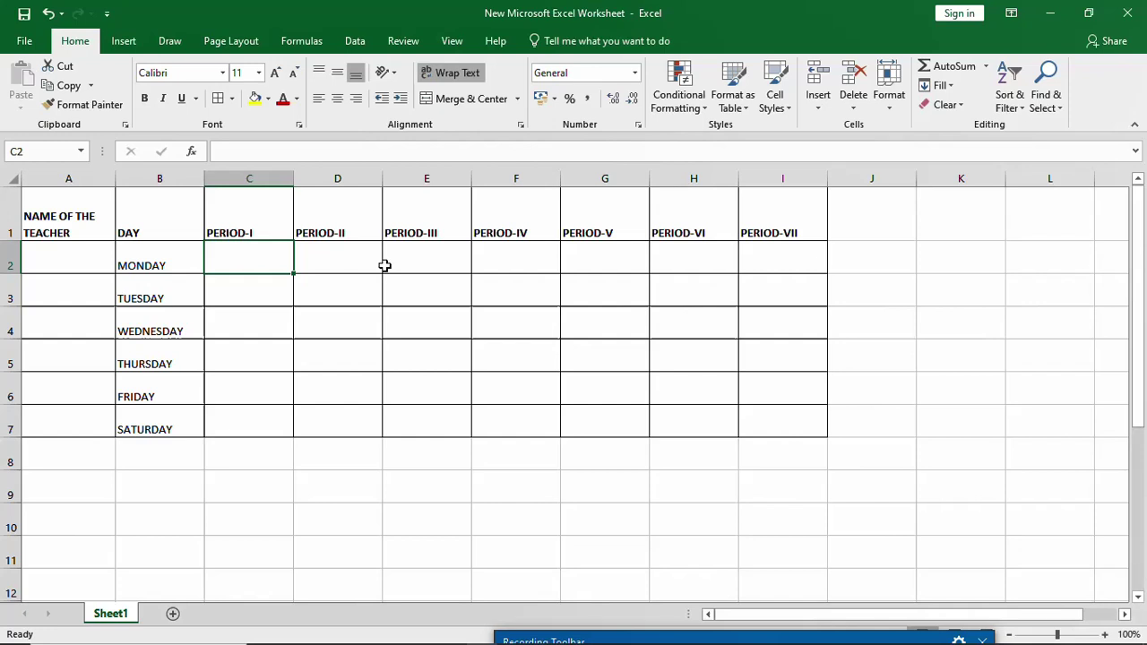
# Step: Insert blank columns before PERIOD-IV (column F) and before PERIOD-VI (column I)
pyautogui.click(452, 231)
pyautogui.click(498, 176)
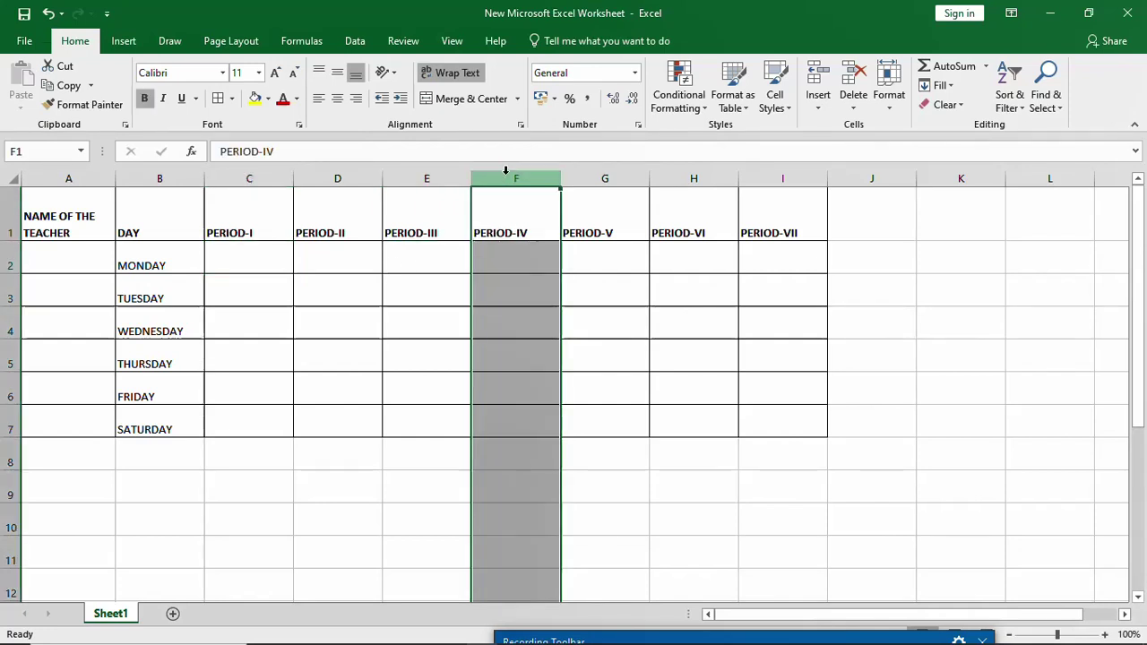
pyautogui.click(583, 421)
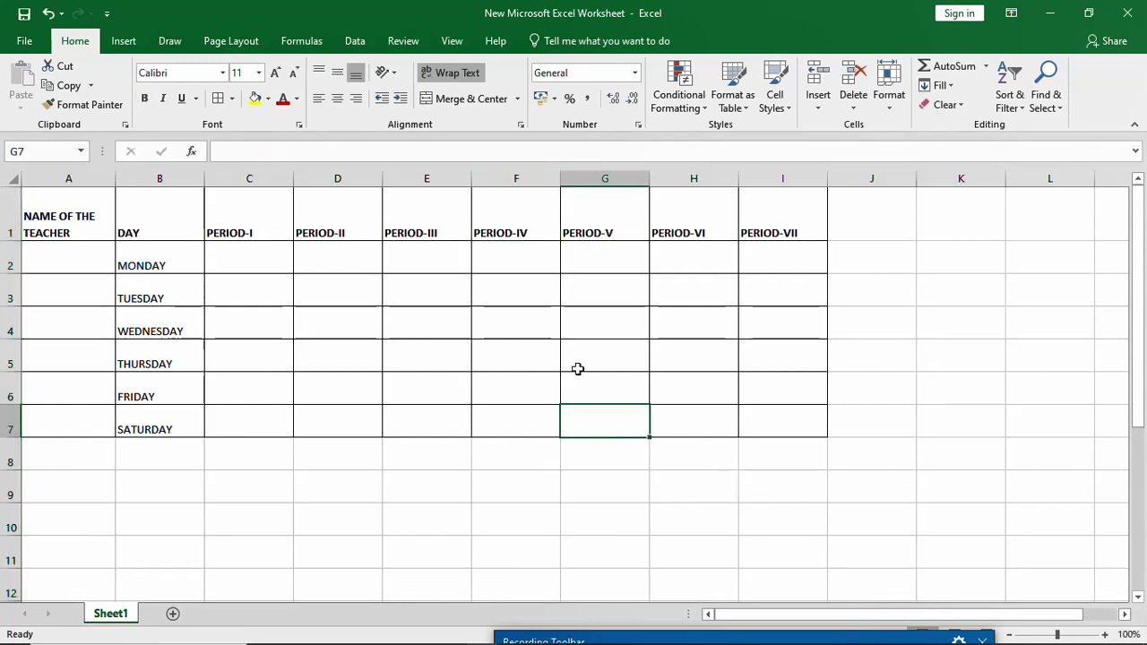
pyautogui.click(497, 174)
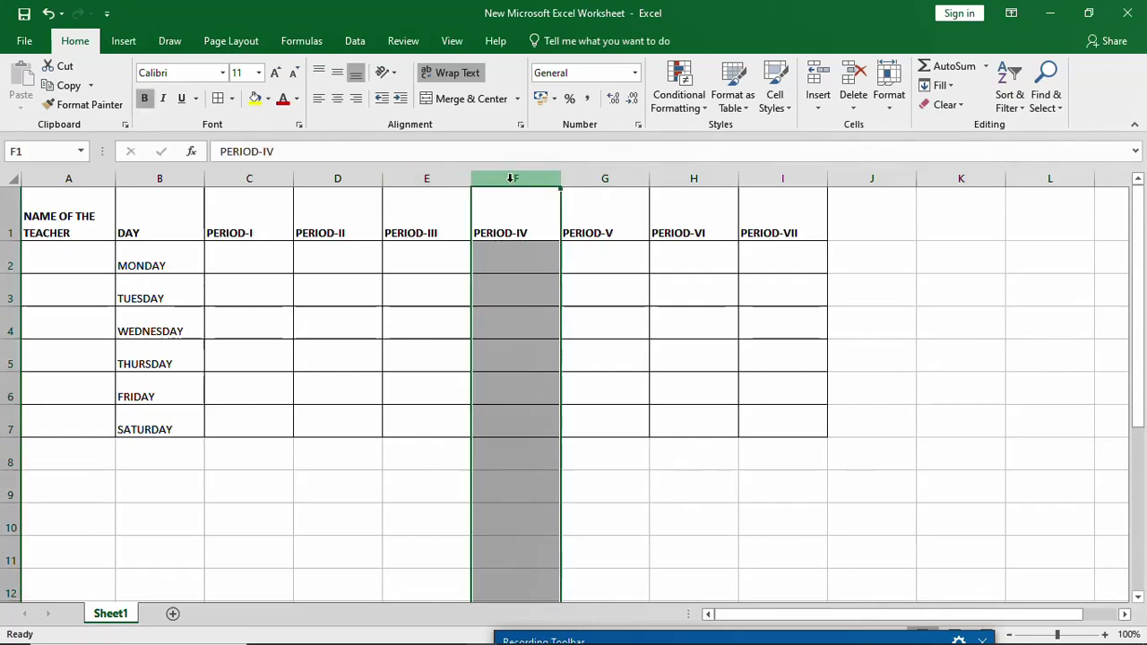
pyautogui.rightClick(513, 180)
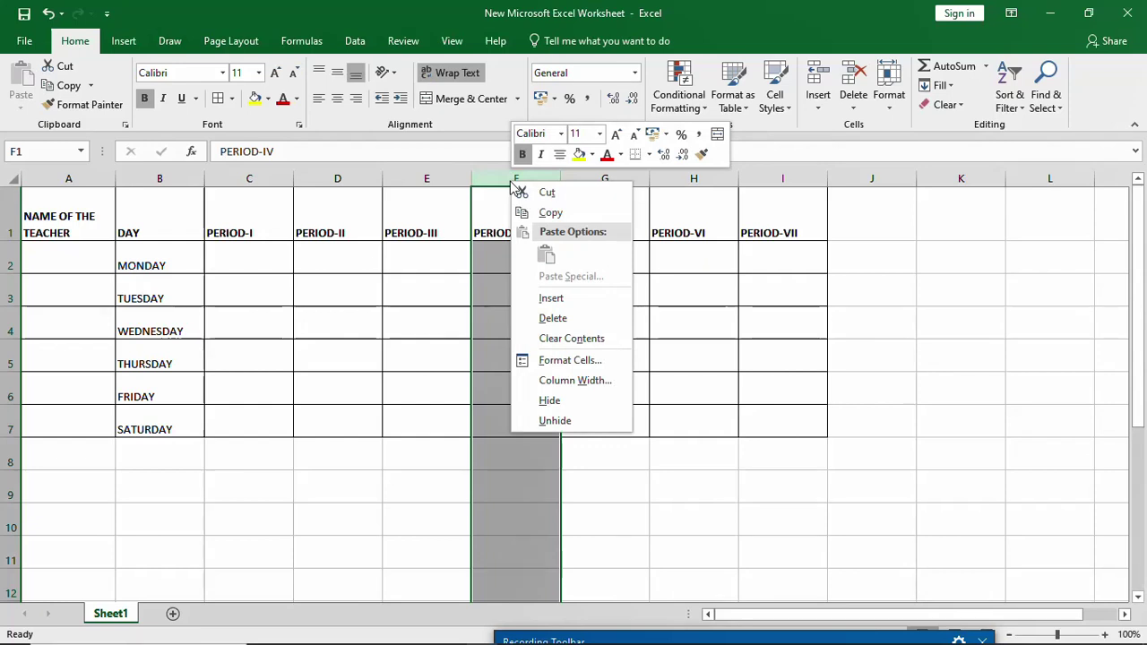
pyautogui.click(544, 298)
pyautogui.click(536, 365)
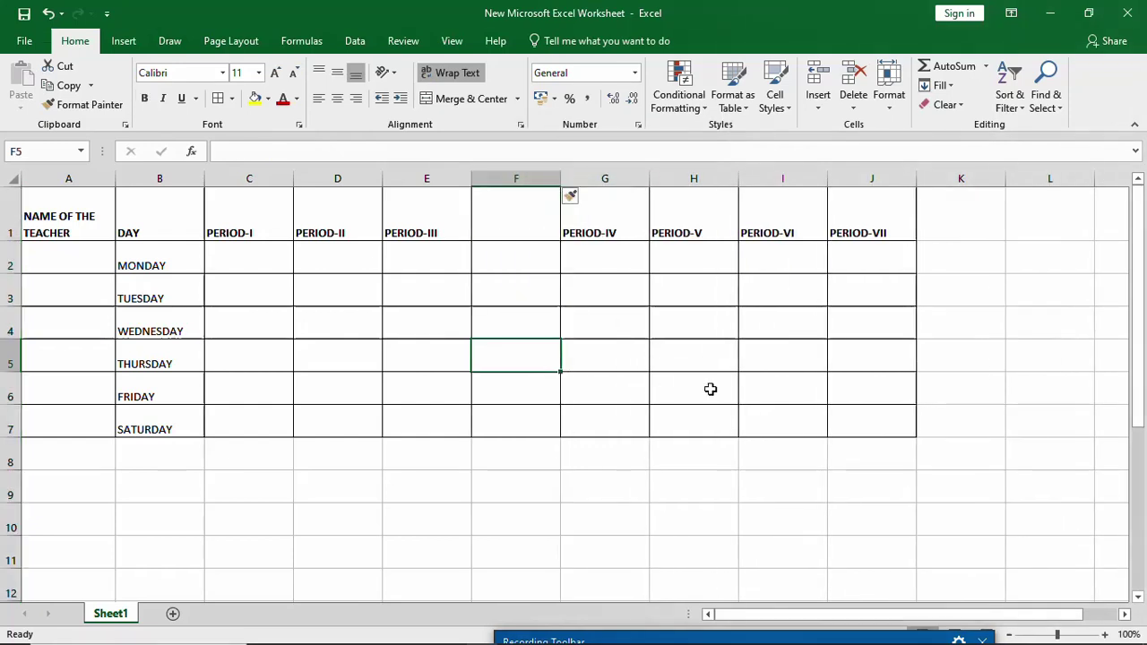
pyautogui.rightClick(758, 182)
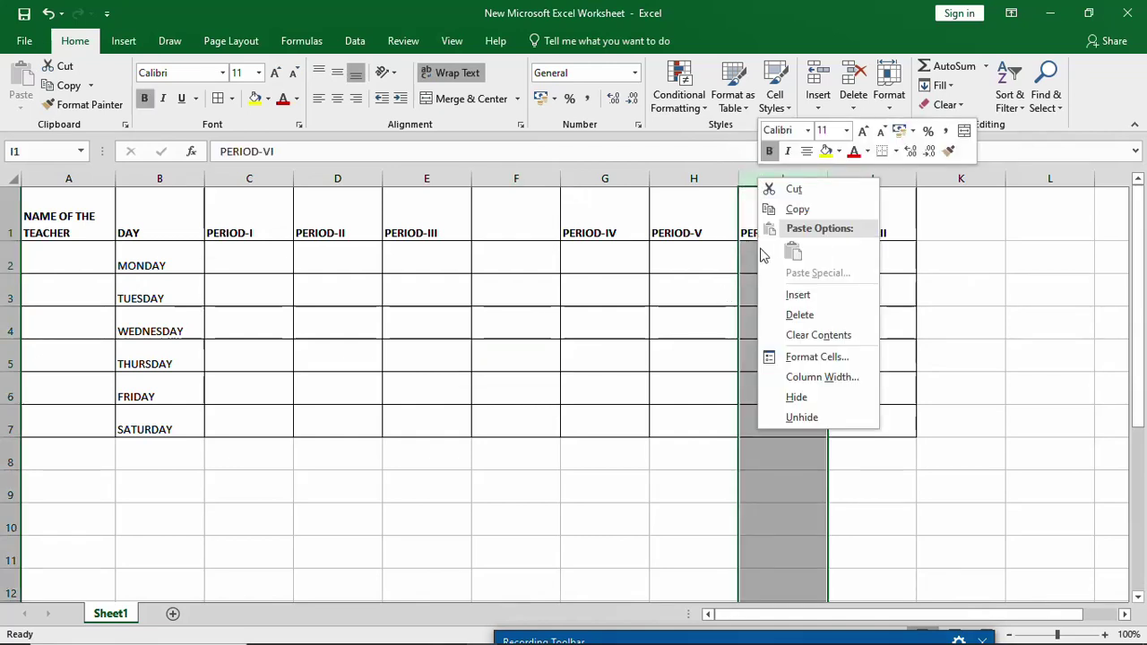
pyautogui.click(786, 296)
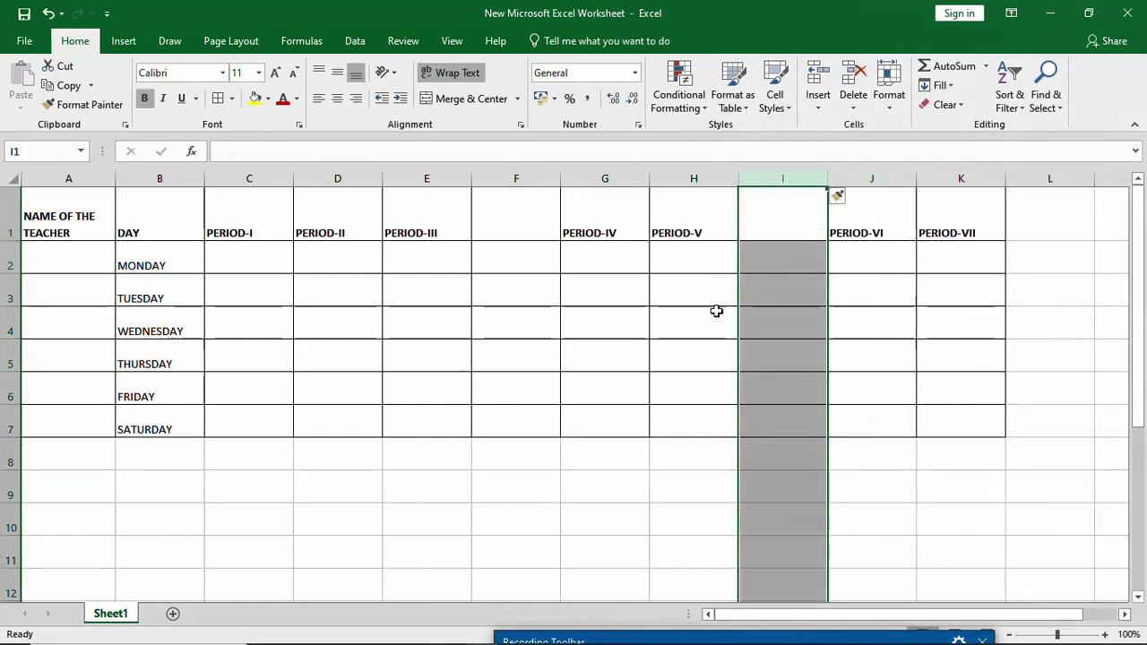
pyautogui.click(591, 367)
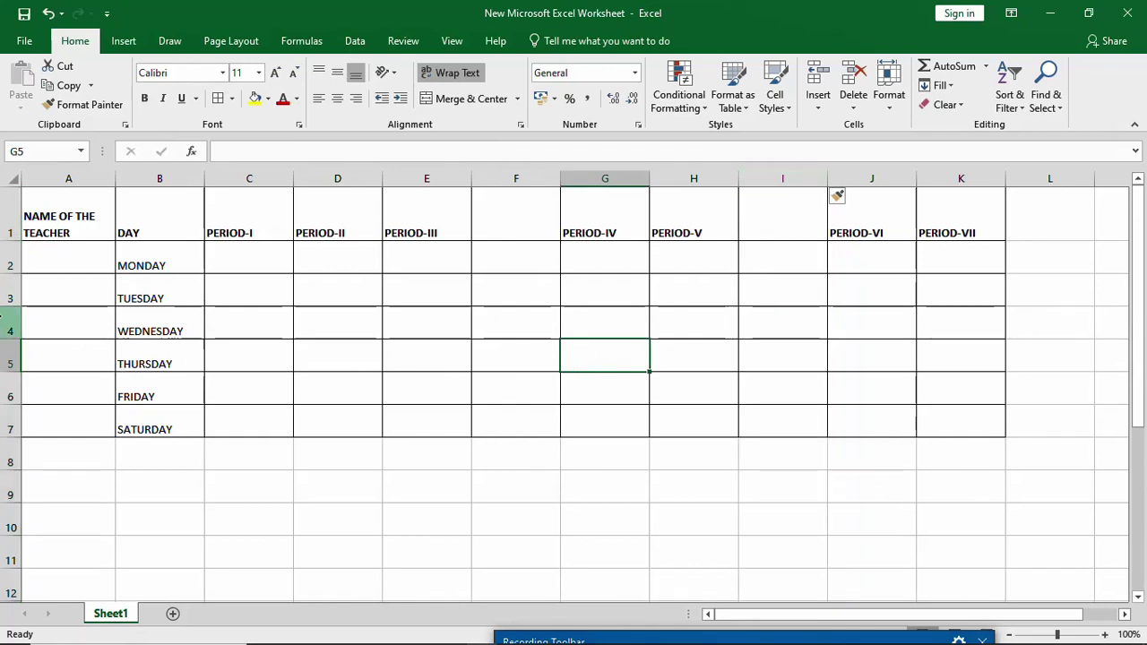
# Step: Insert a blank row above WEDNESDAY, then undo it with Ctrl+Z
pyautogui.click(5, 318)
pyautogui.rightClick(5, 315)
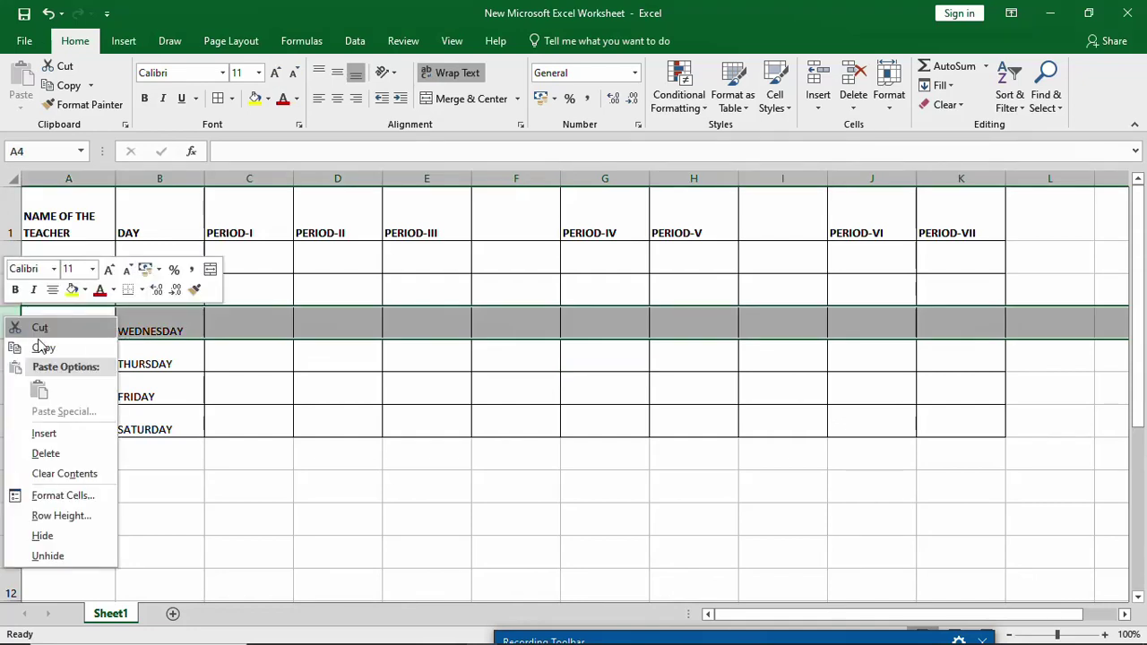
pyautogui.click(45, 434)
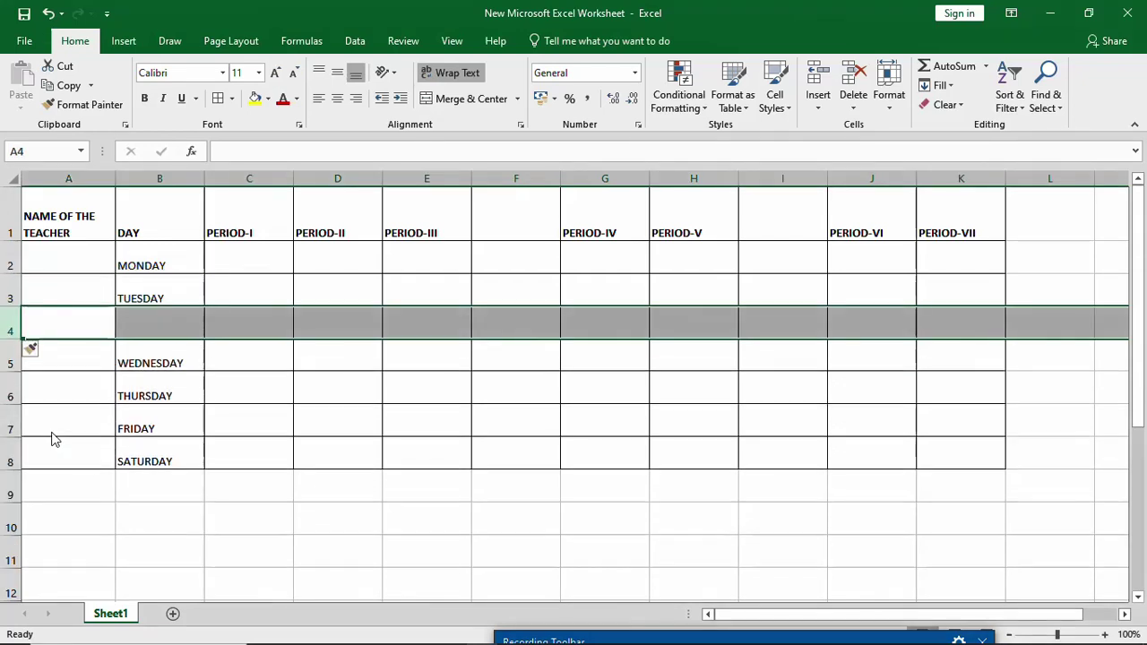
pyautogui.click(174, 515)
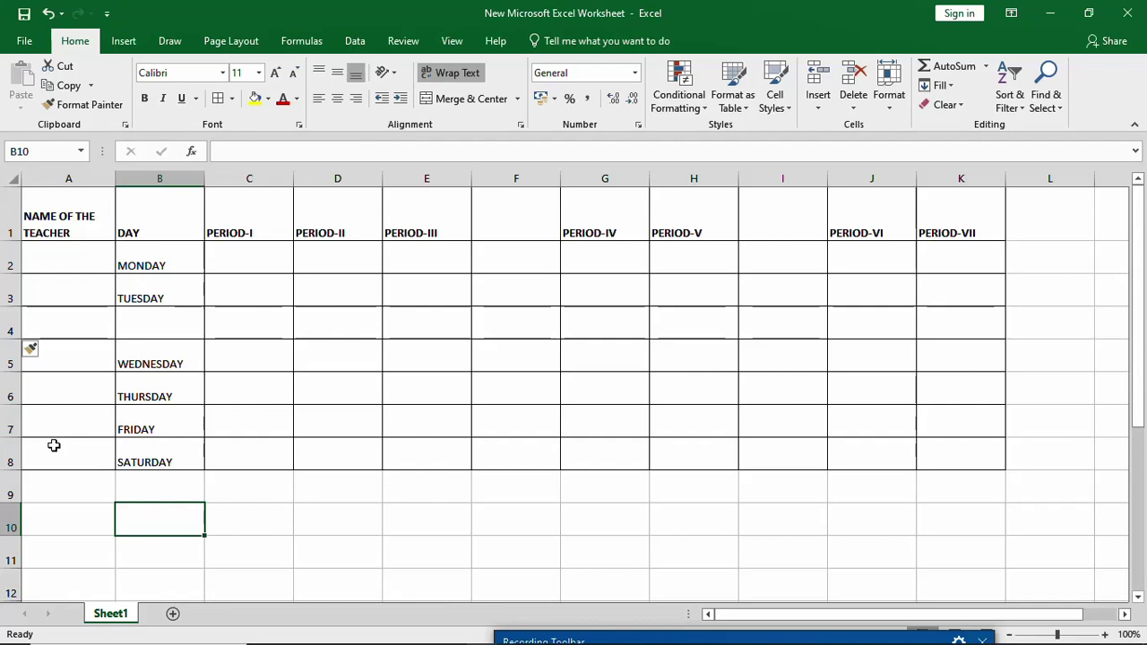
pyautogui.hotkey('ctrl', 'z')
pyautogui.click(462, 574)
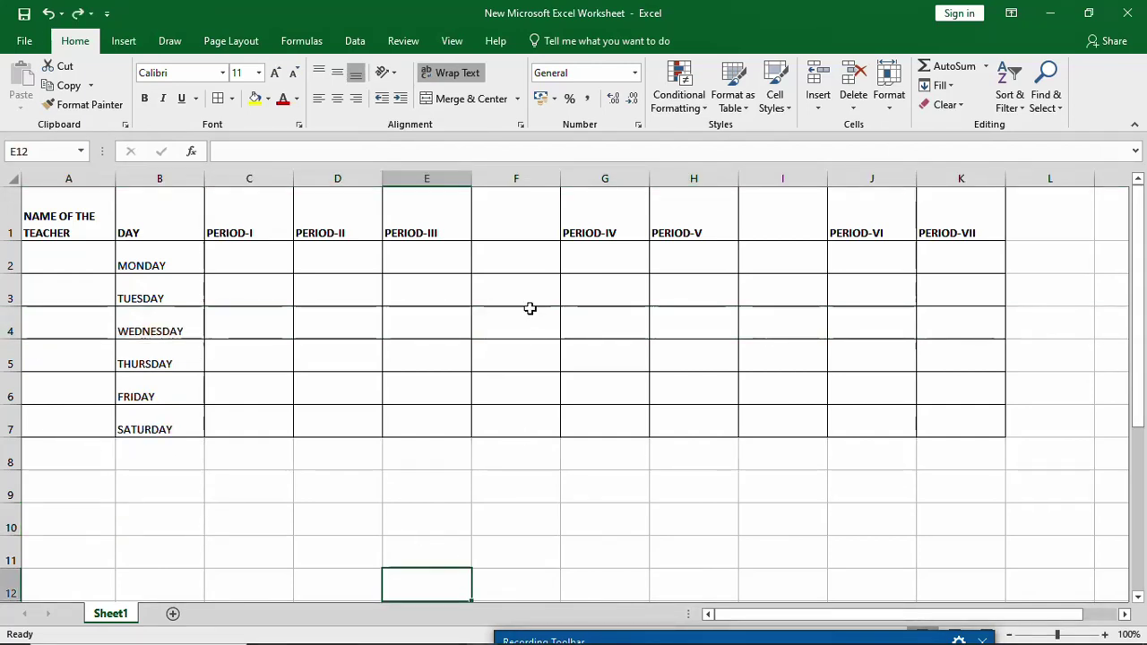
# Step: Fill Monday's period cells with classes VI, VII, VIII, IX and X
pyautogui.click(255, 261)
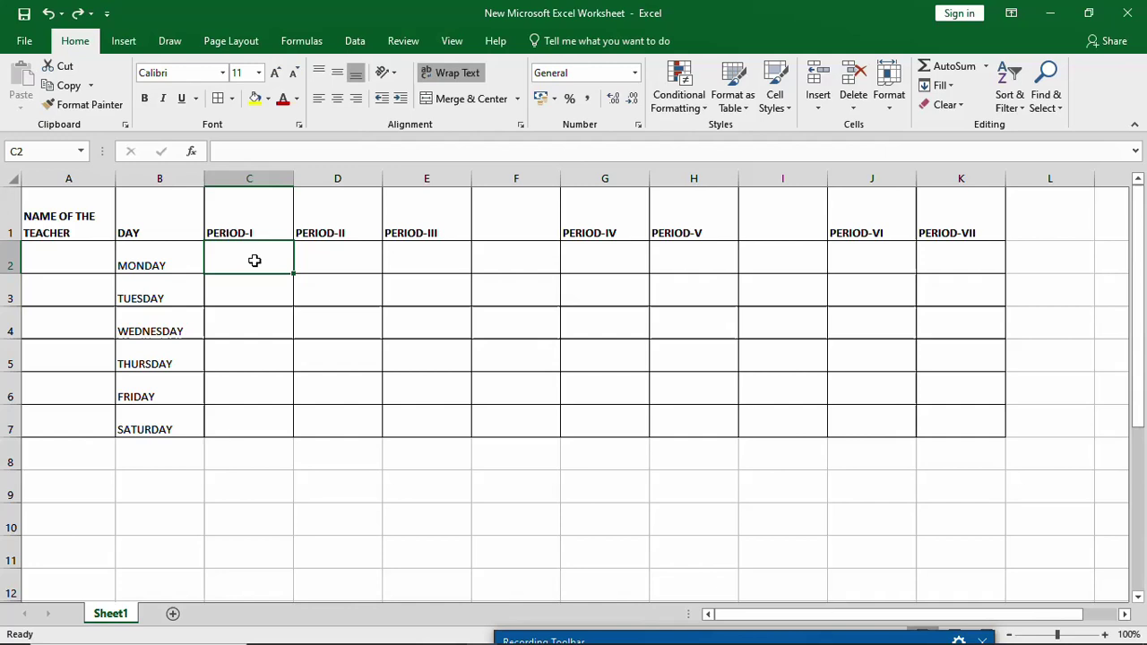
pyautogui.write('VI')
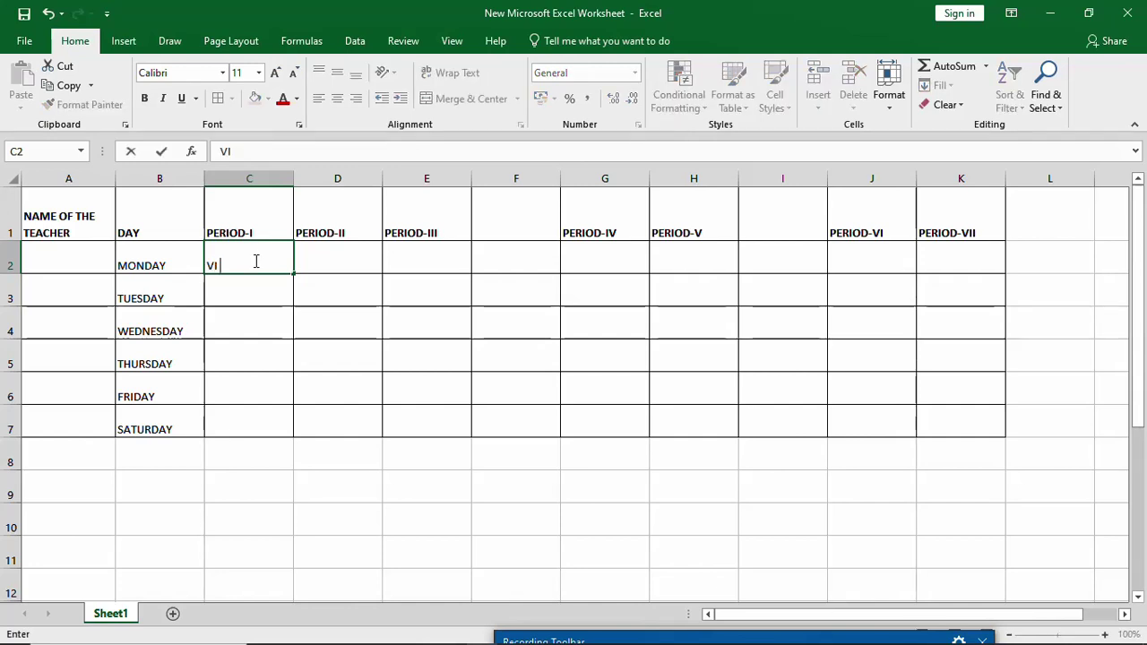
pyautogui.write(' A')
pyautogui.press('Tab')
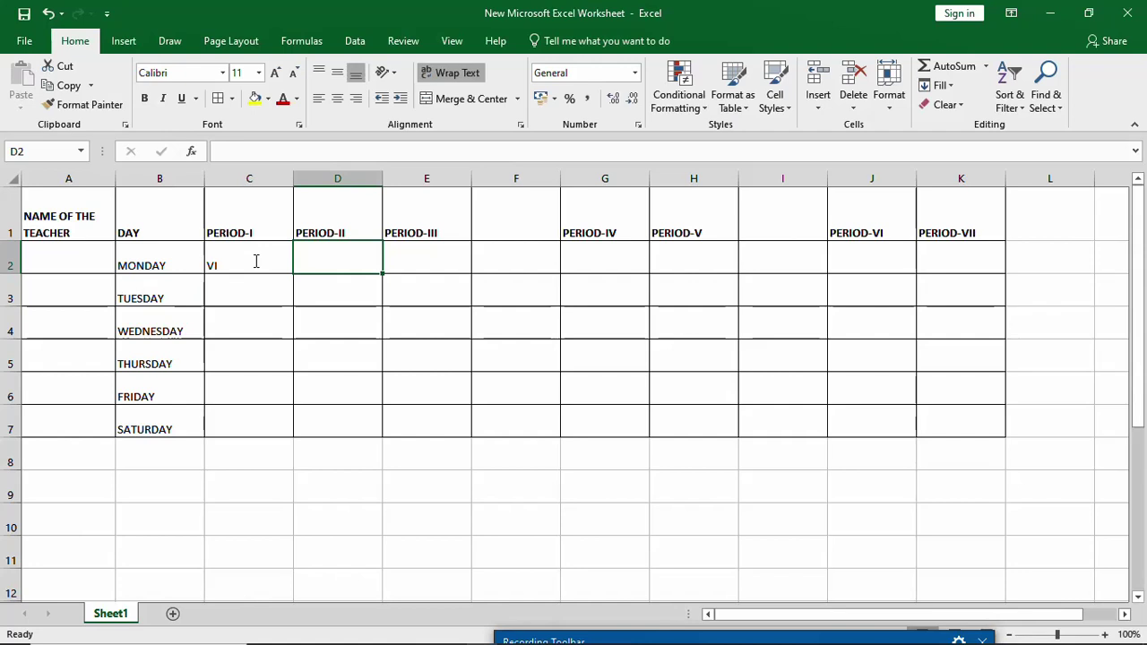
pyautogui.write('VII')
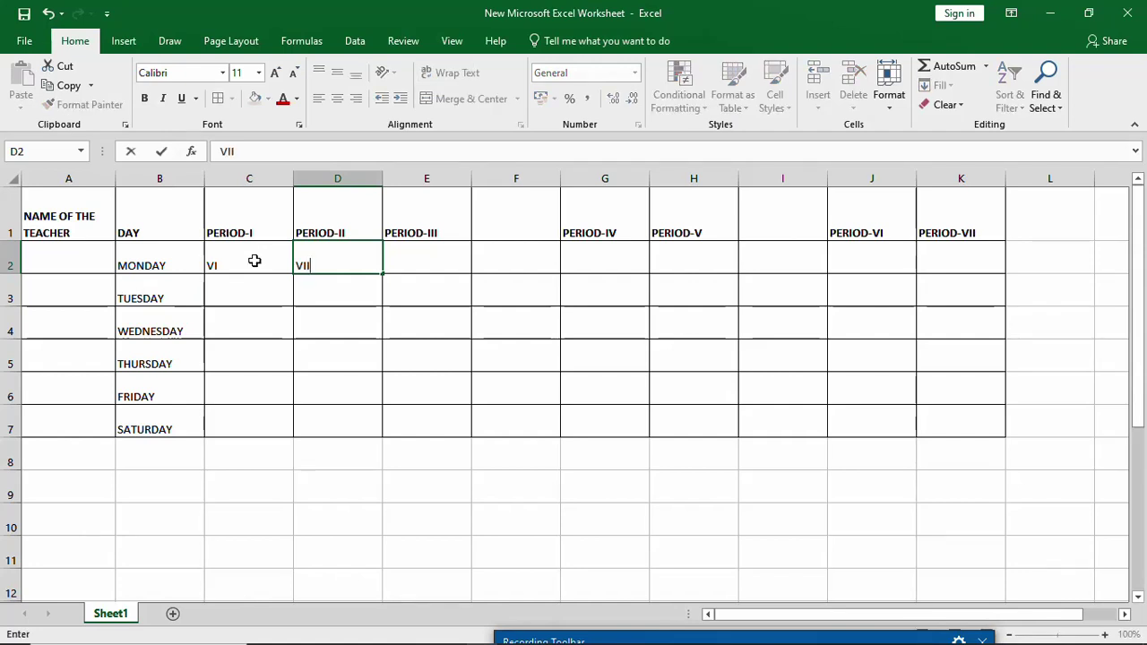
pyautogui.press('Tab')
pyautogui.press('Tab')
pyautogui.press('Tab')
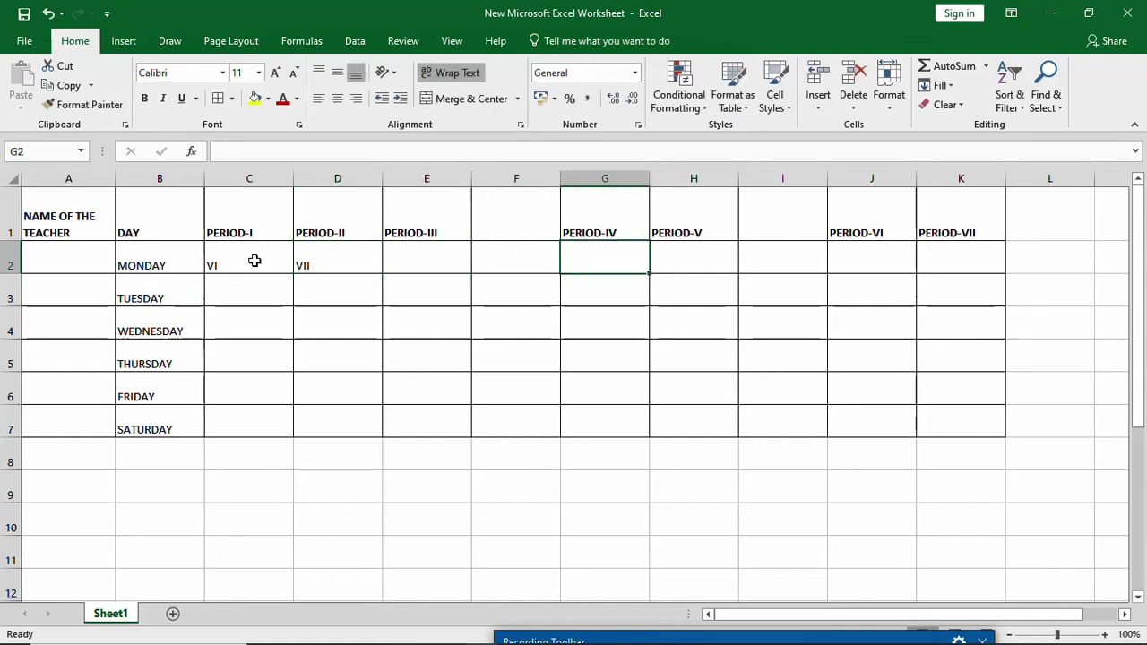
pyautogui.write('VIII')
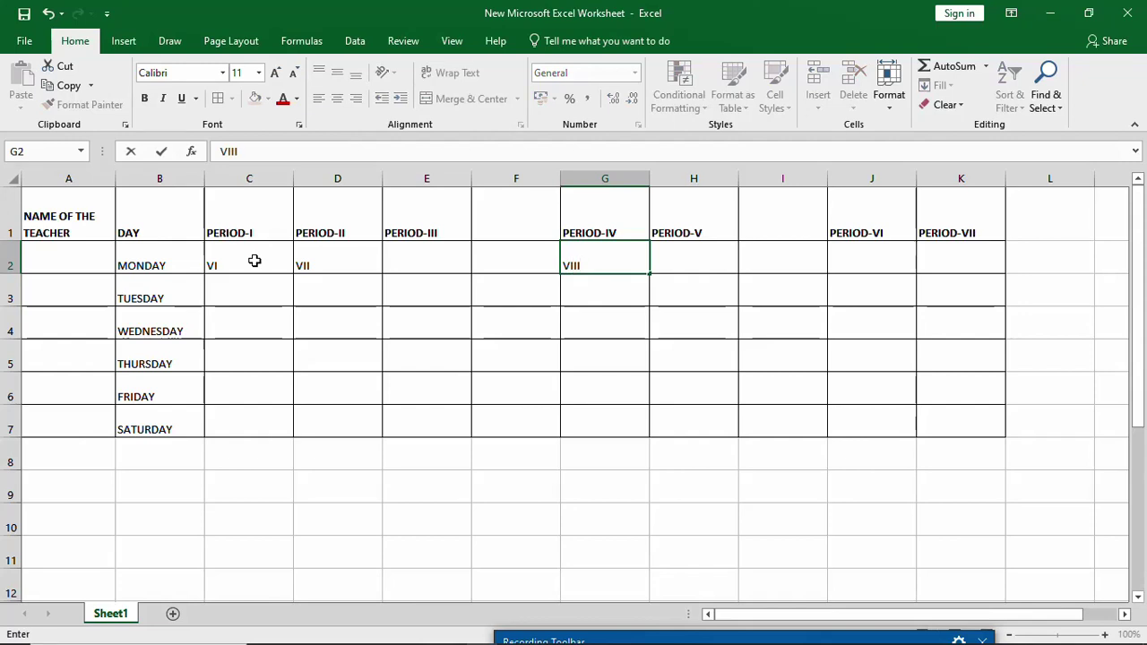
pyautogui.press('Tab')
pyautogui.press('Tab')
pyautogui.press('Tab')
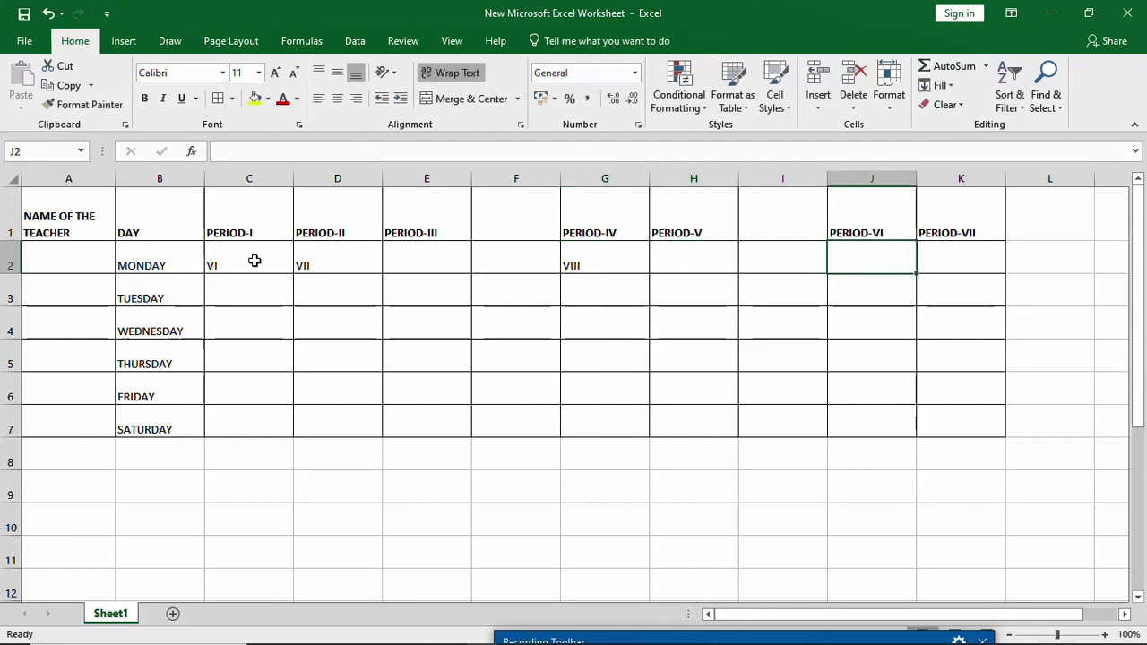
pyautogui.write('IX')
pyautogui.press('Tab')
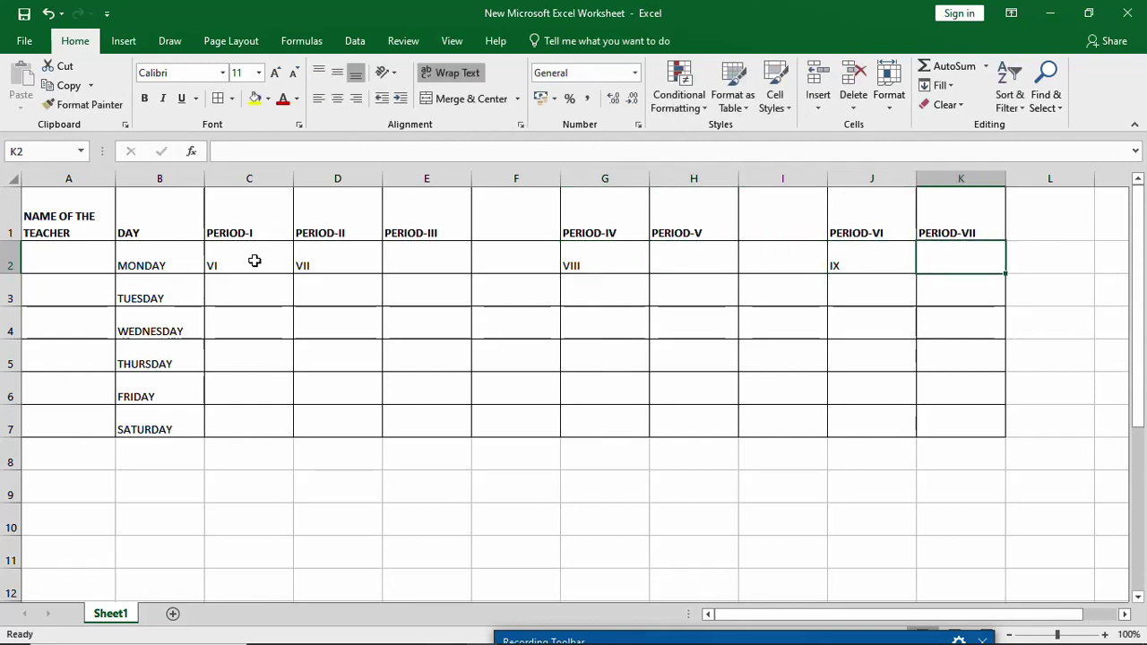
pyautogui.write('X')
pyautogui.press('Return')
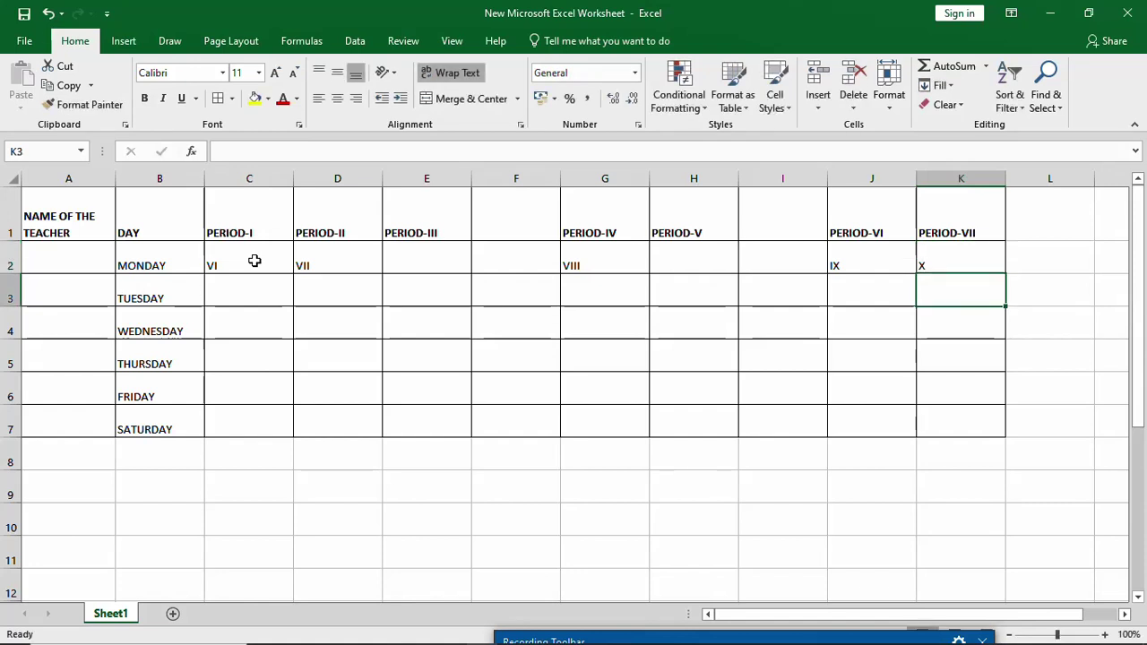
# Step: Fill Tuesday's period cells with classes VII, VIII, IX and X
pyautogui.press('Left')
pyautogui.press('Left')
pyautogui.press('Left')
pyautogui.press('Left')
pyautogui.press('Left')
pyautogui.press('Left')
pyautogui.press('Left')
pyautogui.press('Left')
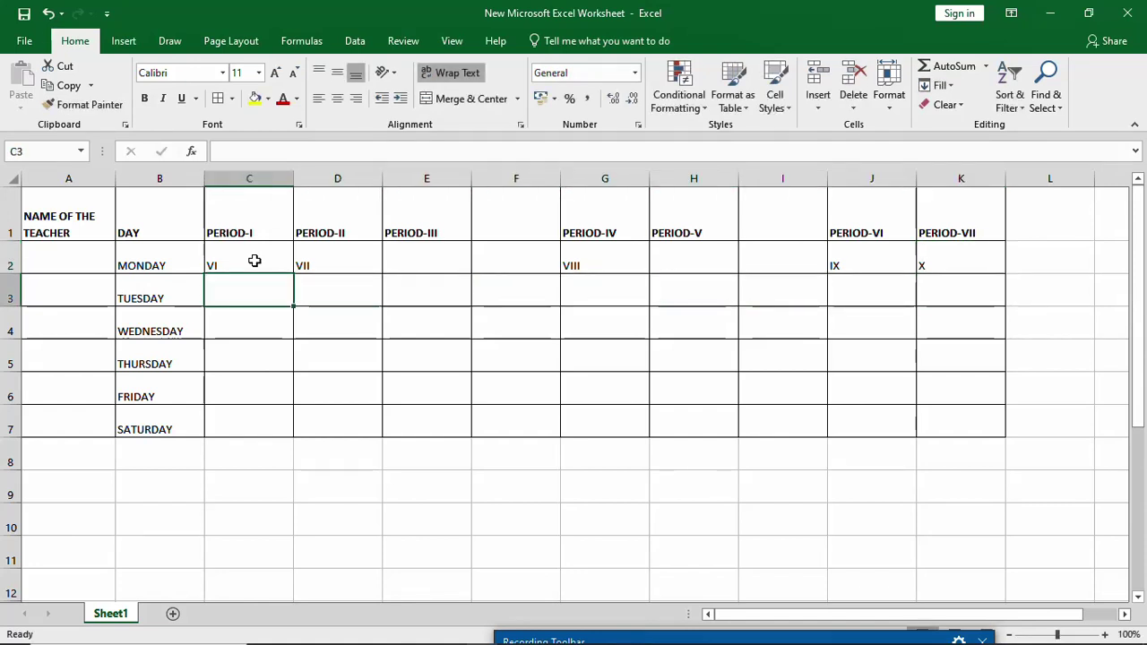
pyautogui.press('Right')
pyautogui.write('VII')
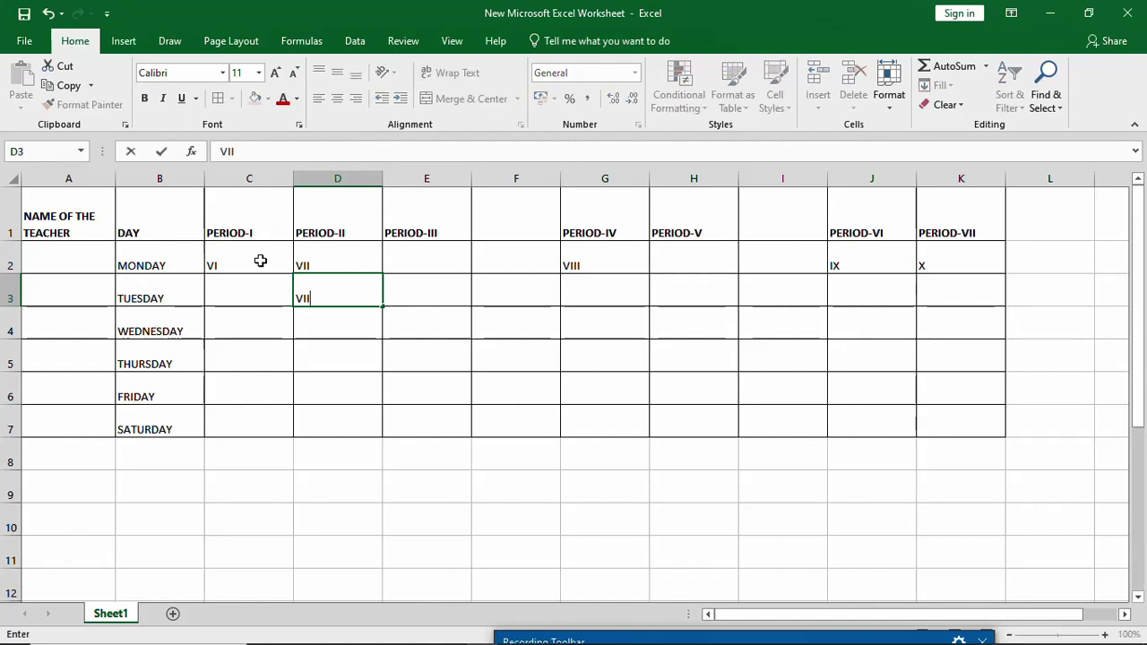
pyautogui.press('Right')
pyautogui.press('Right')
pyautogui.press('Right')
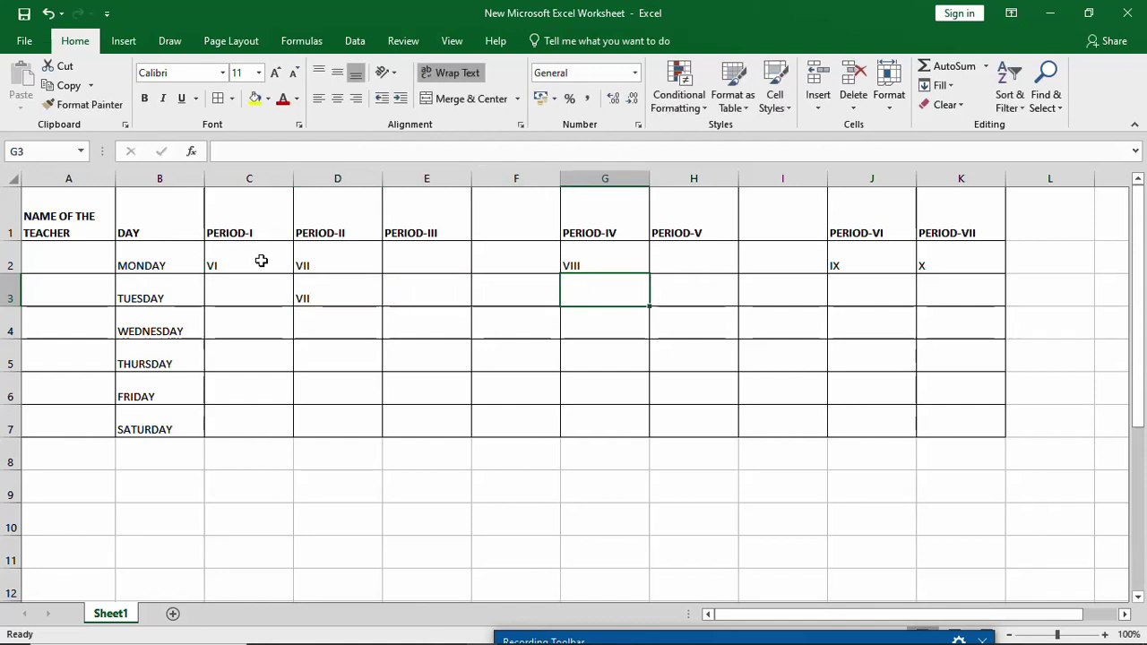
pyautogui.write('VIII')
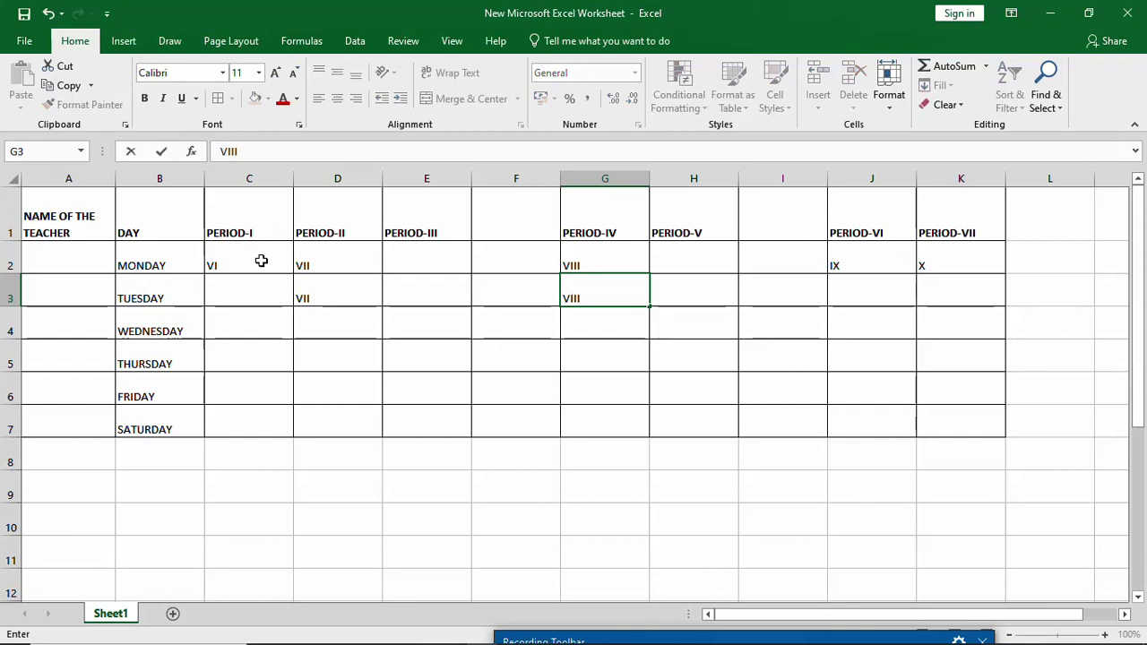
pyautogui.press('Right')
pyautogui.press('Right')
pyautogui.write('I')
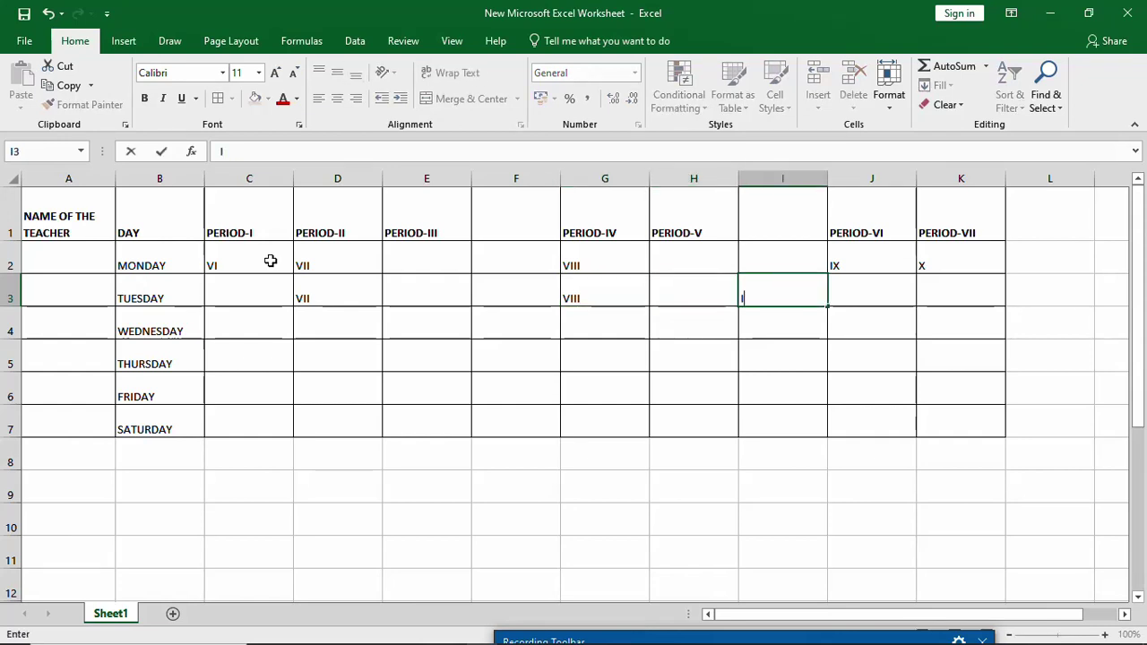
pyautogui.write('X')
pyautogui.press('Right')
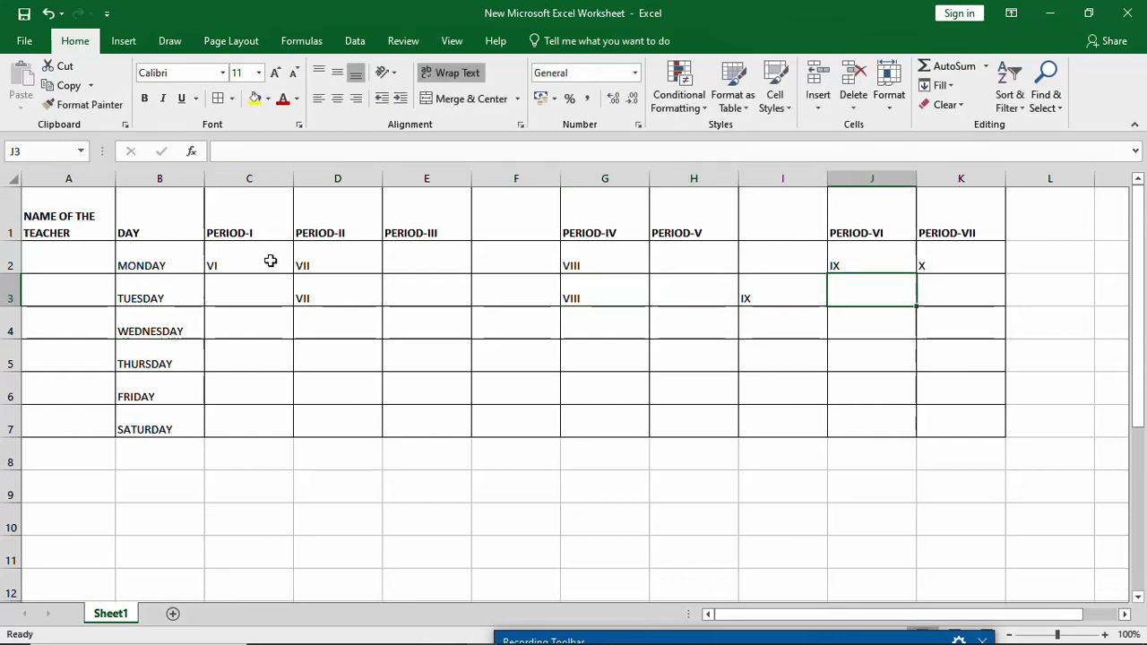
pyautogui.write('X')
pyautogui.press('Right')
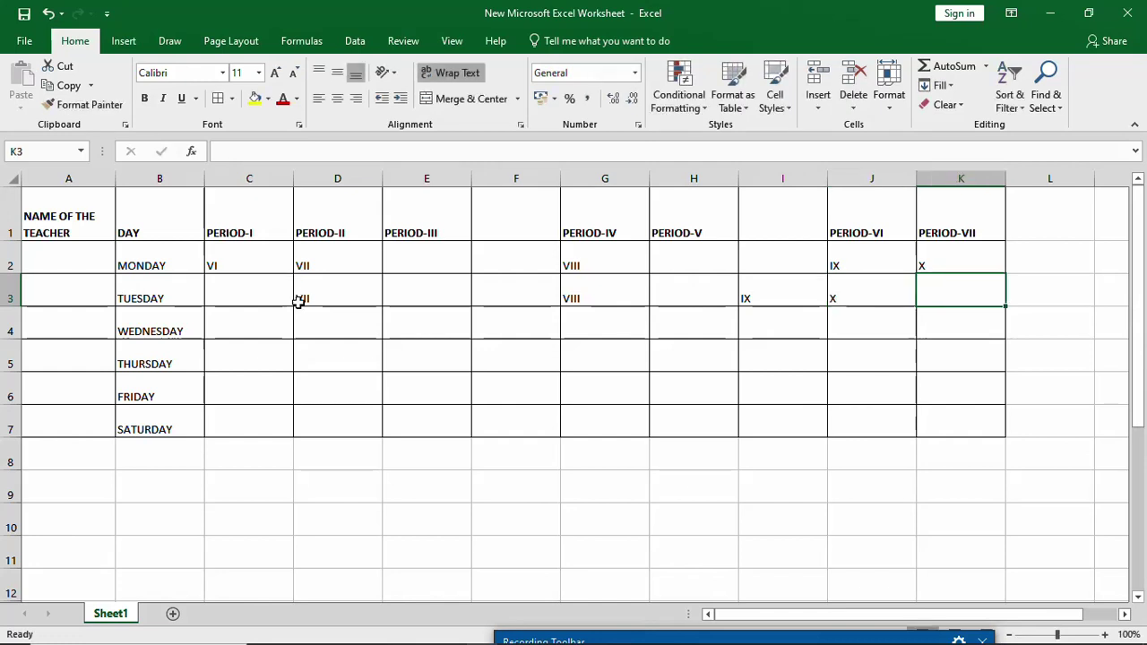
# Step: Fill Wednesday's period cells with classes VI, VIII, IX and V
pyautogui.click(254, 331)
pyautogui.write('VI')
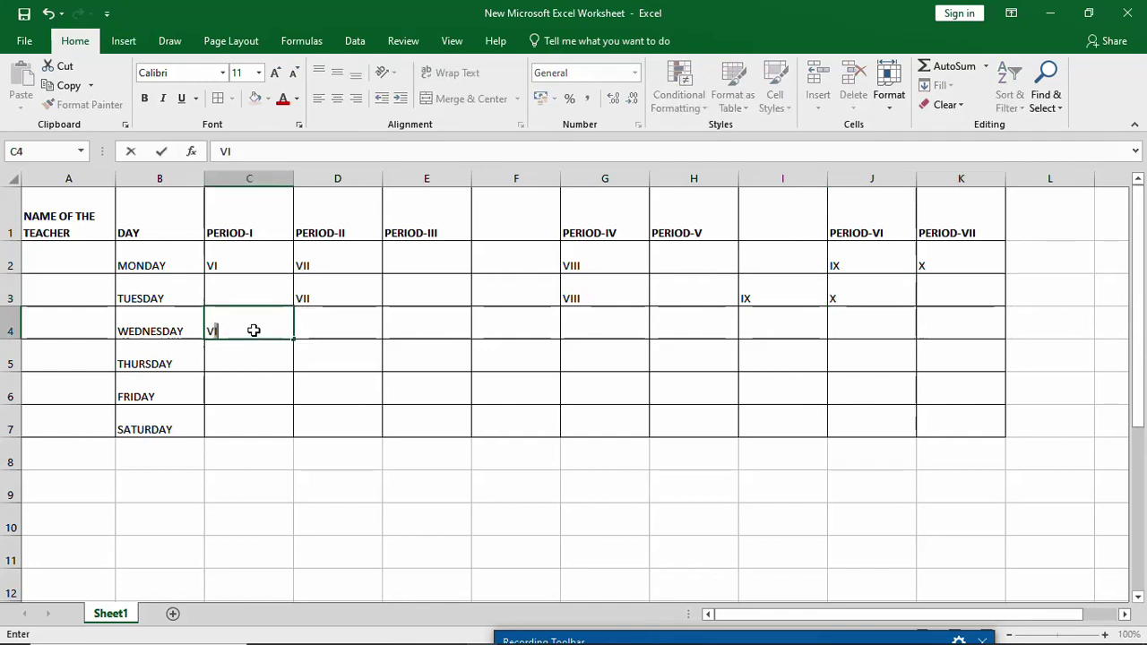
pyautogui.press('Right')
pyautogui.write('VII')
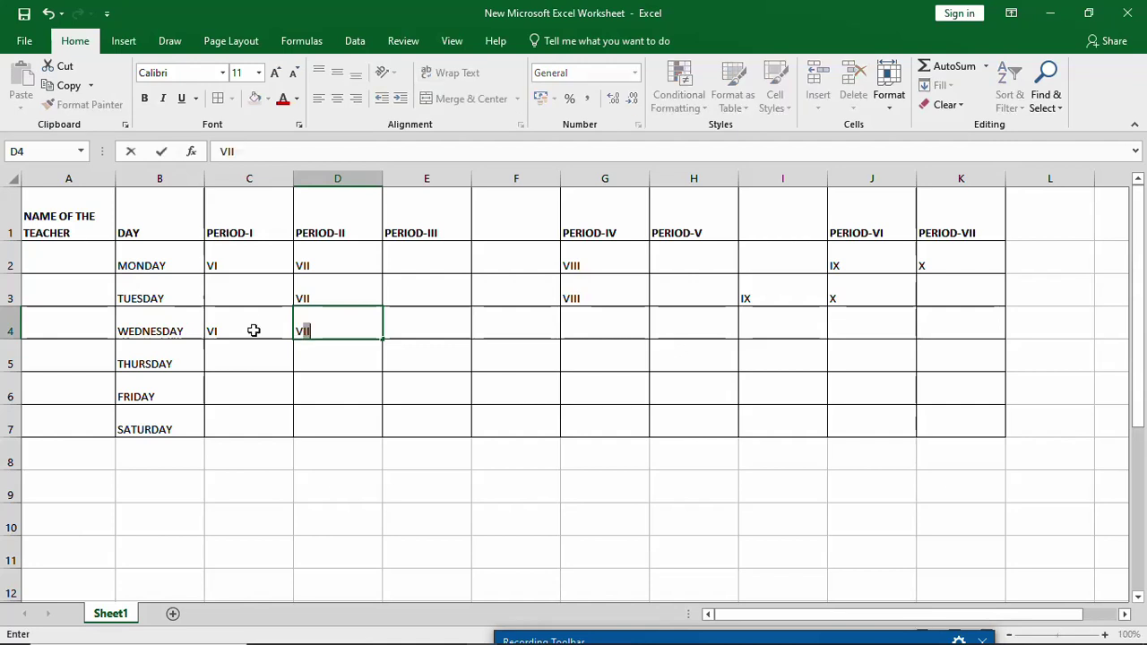
pyautogui.write('I')
pyautogui.press('Right')
pyautogui.press('Right')
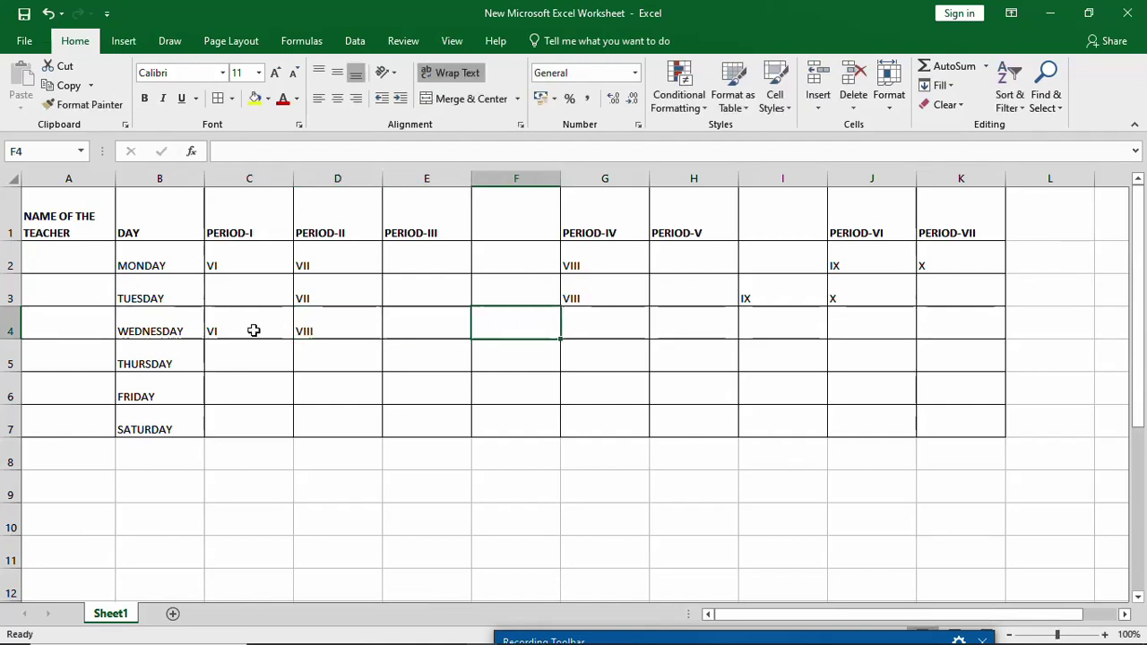
pyautogui.press('Right')
pyautogui.press('Right')
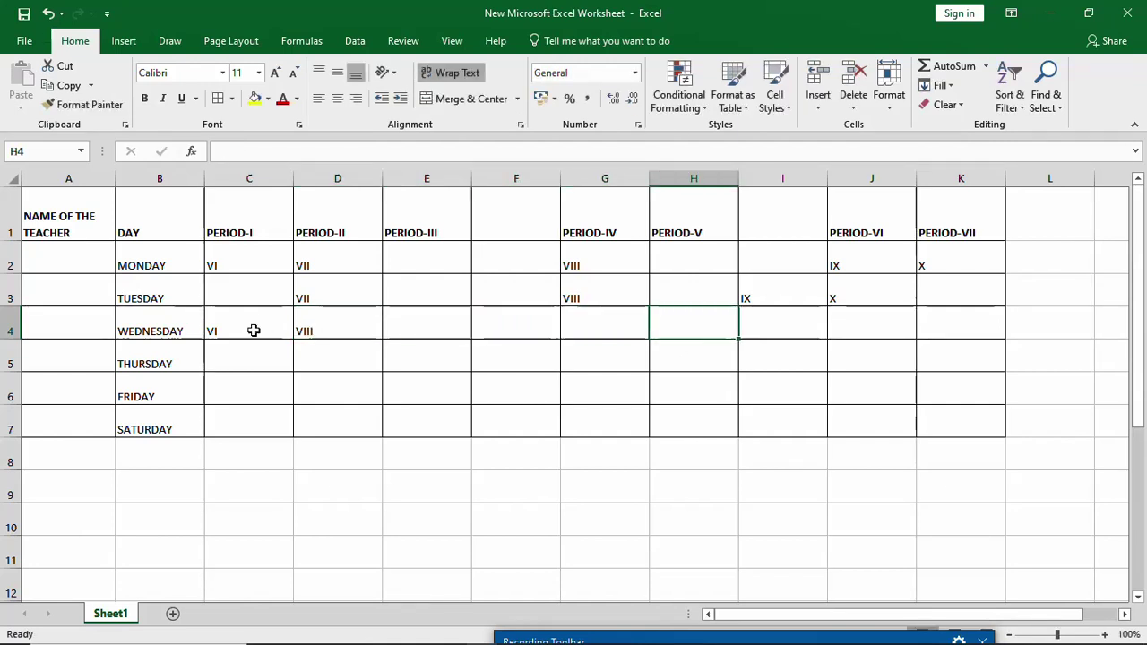
pyautogui.write('IX')
pyautogui.press('Right')
pyautogui.press('Right')
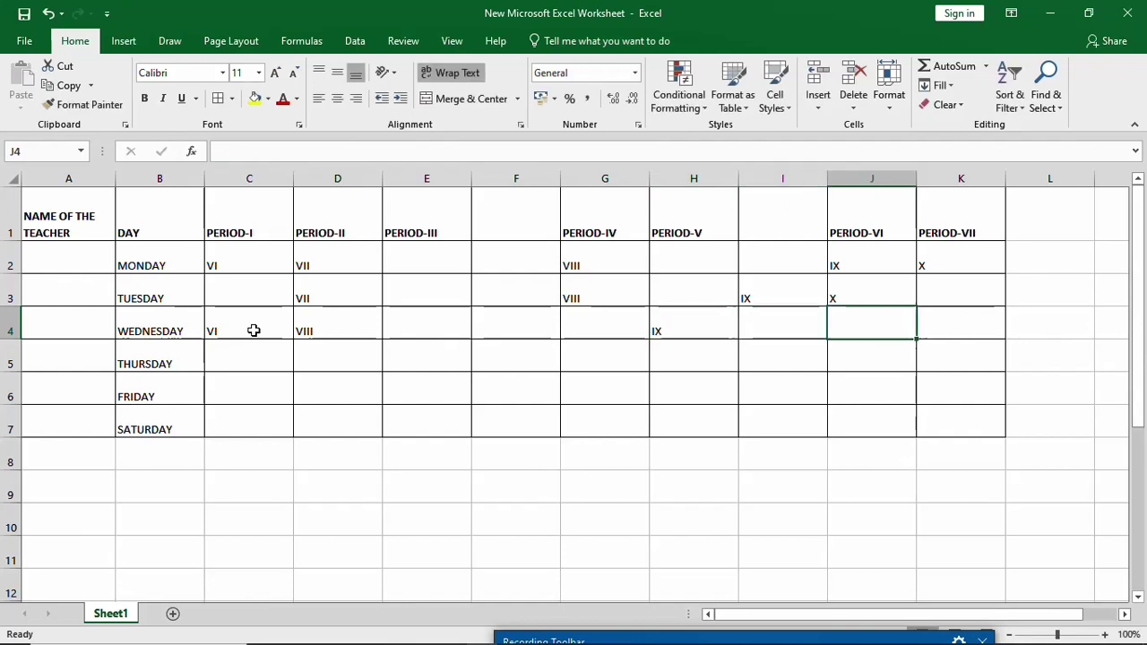
pyautogui.write('V')
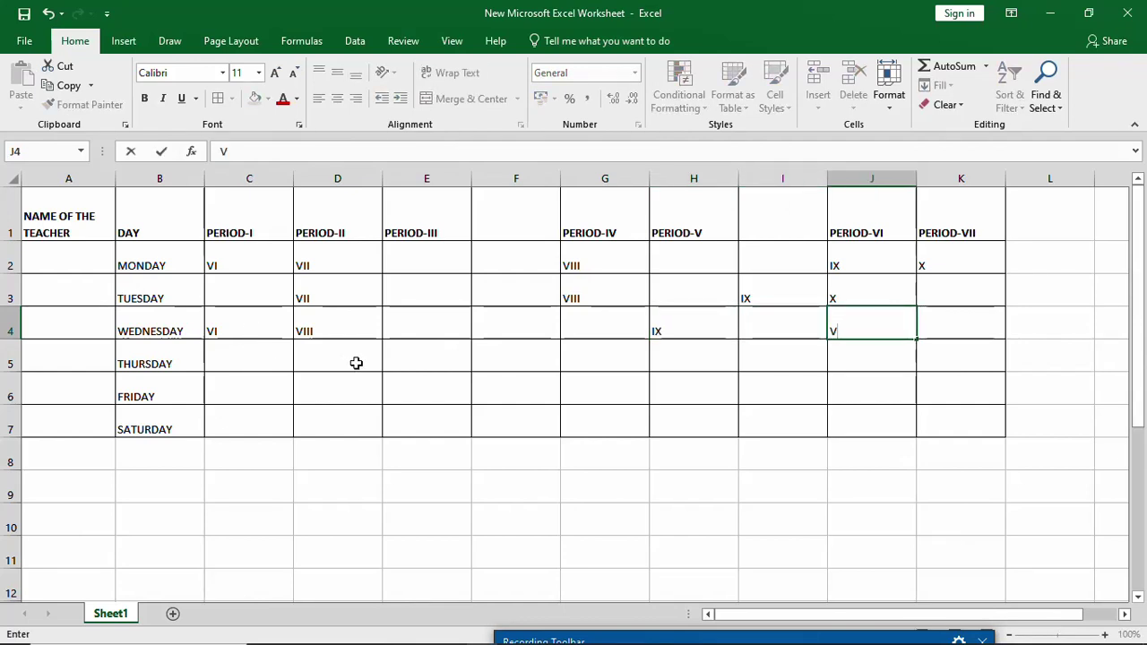
# Step: Fill Thursday's period cells with classes VI, VIII, X and V
pyautogui.click(403, 363)
pyautogui.write('VI')
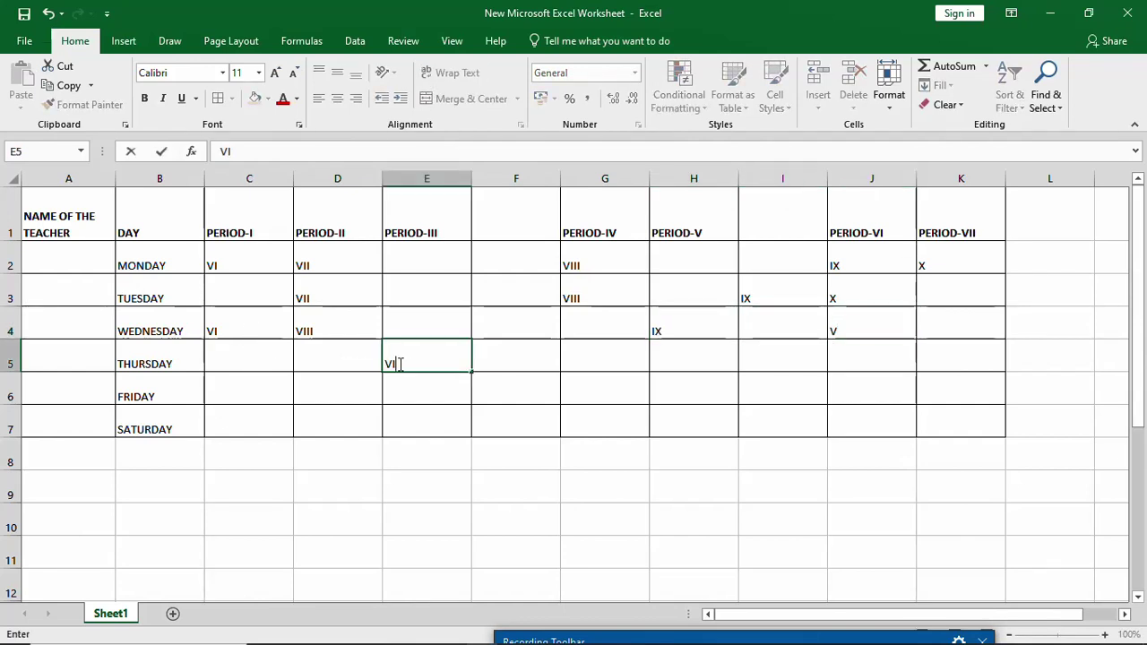
pyautogui.press('Right')
pyautogui.press('Right')
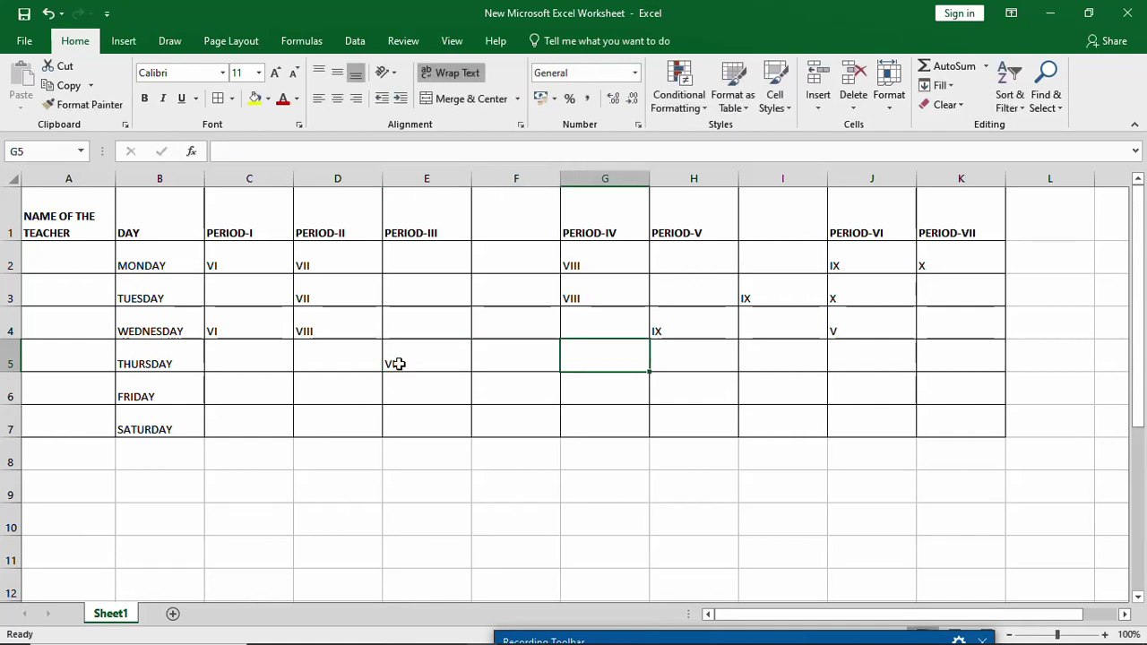
pyautogui.write('VIII')
pyautogui.press('Right')
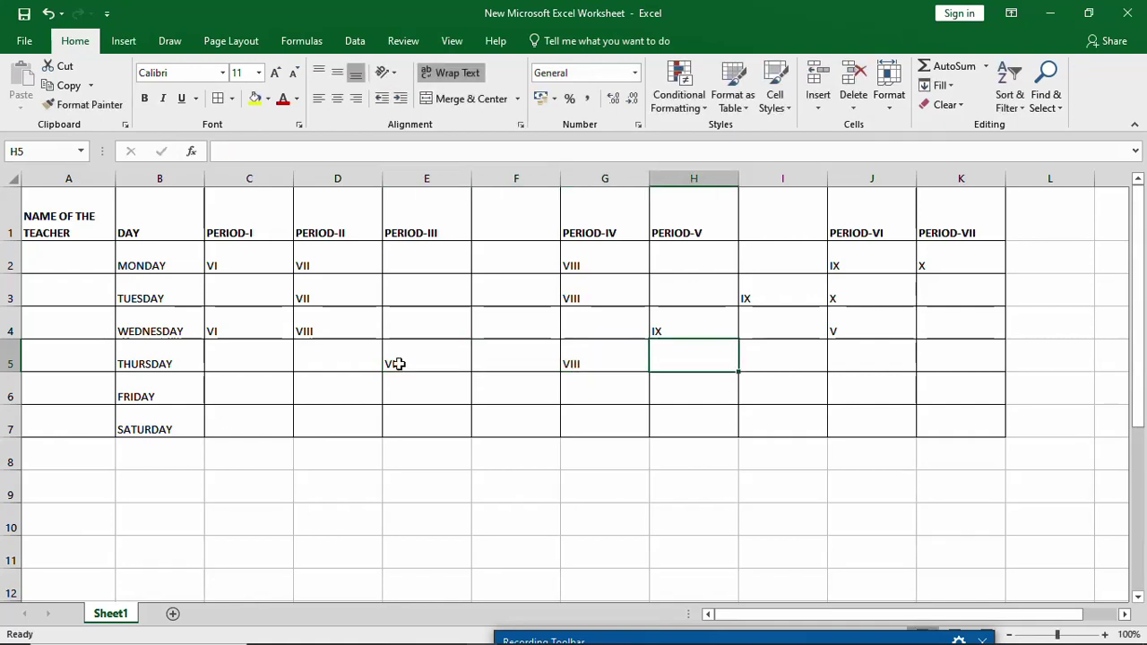
pyautogui.write('X')
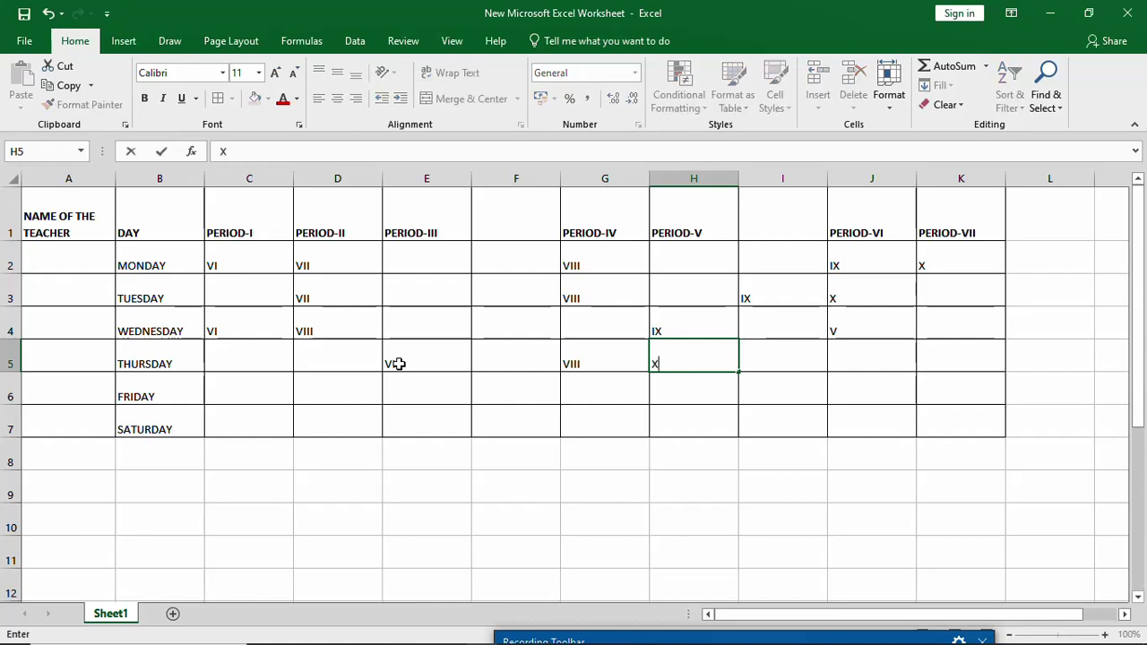
pyautogui.press('Right')
pyautogui.press('Right')
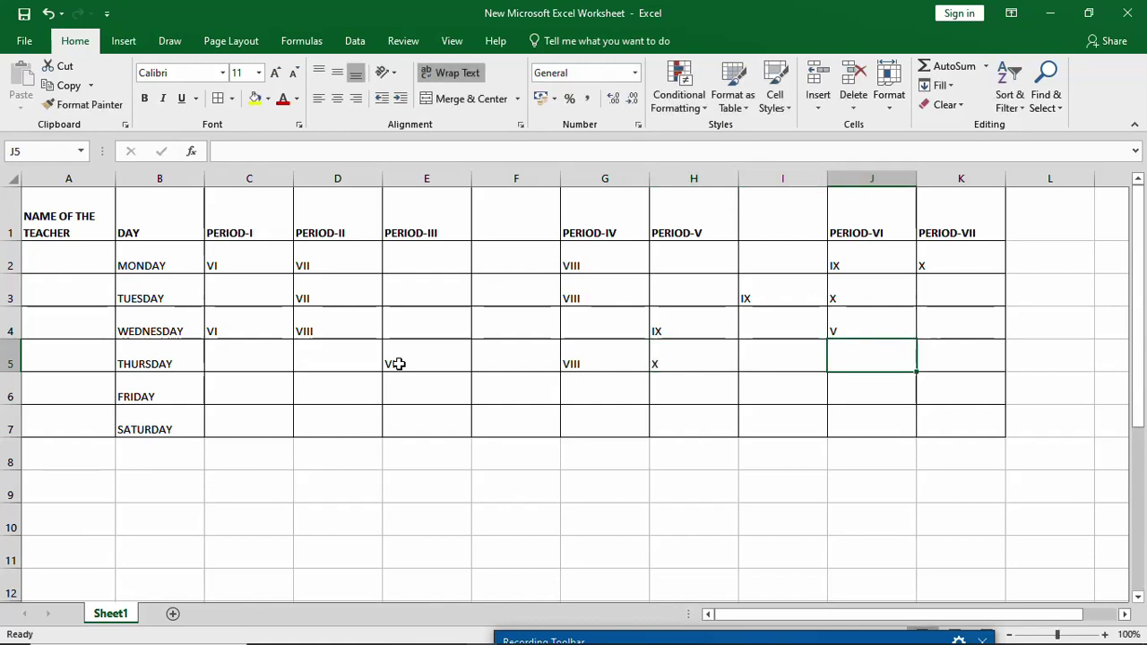
pyautogui.write('V')
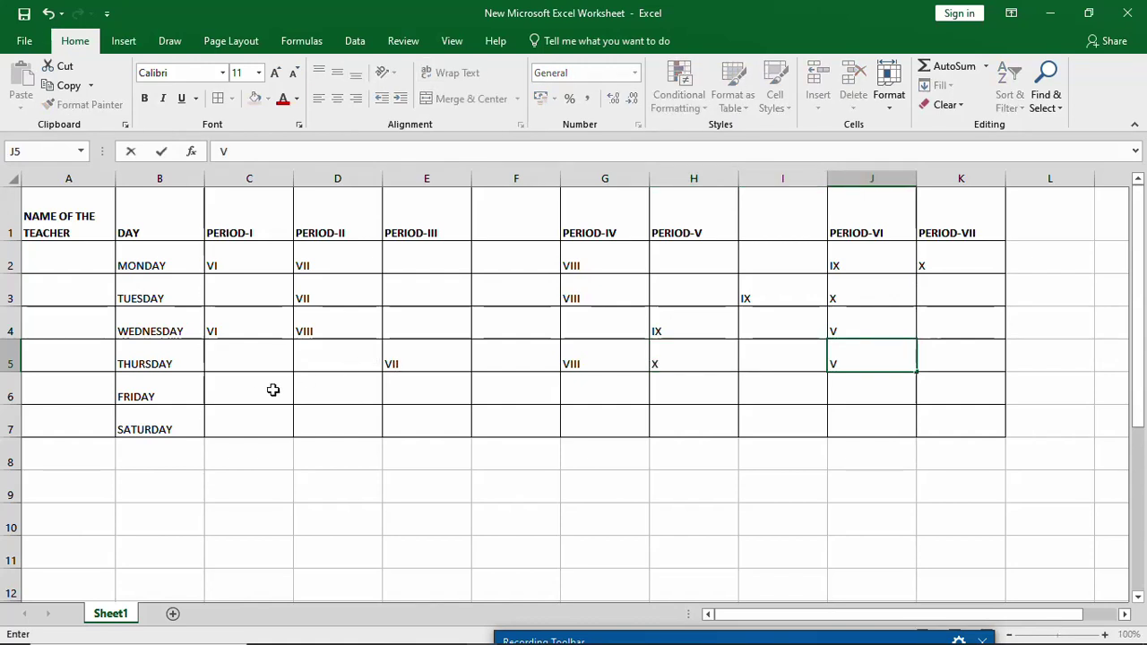
# Step: Fill Friday's period cells with classes VI, VII, VIII, X and VI
pyautogui.click(261, 390)
pyautogui.write('VII')
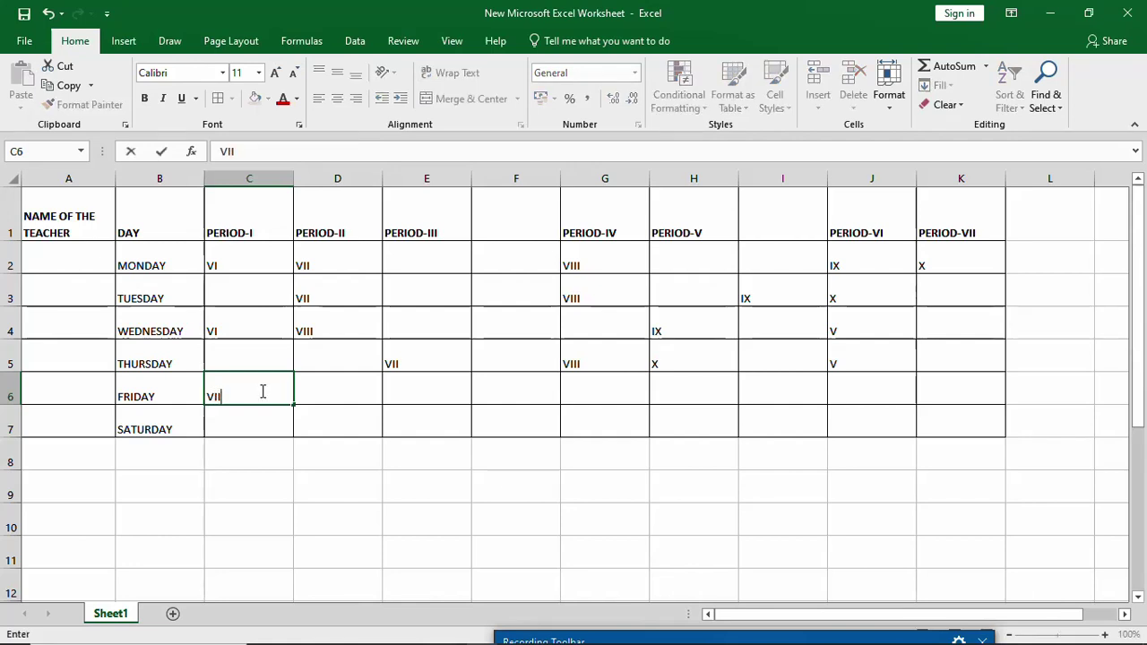
pyautogui.press('Tab')
pyautogui.press('Tab')
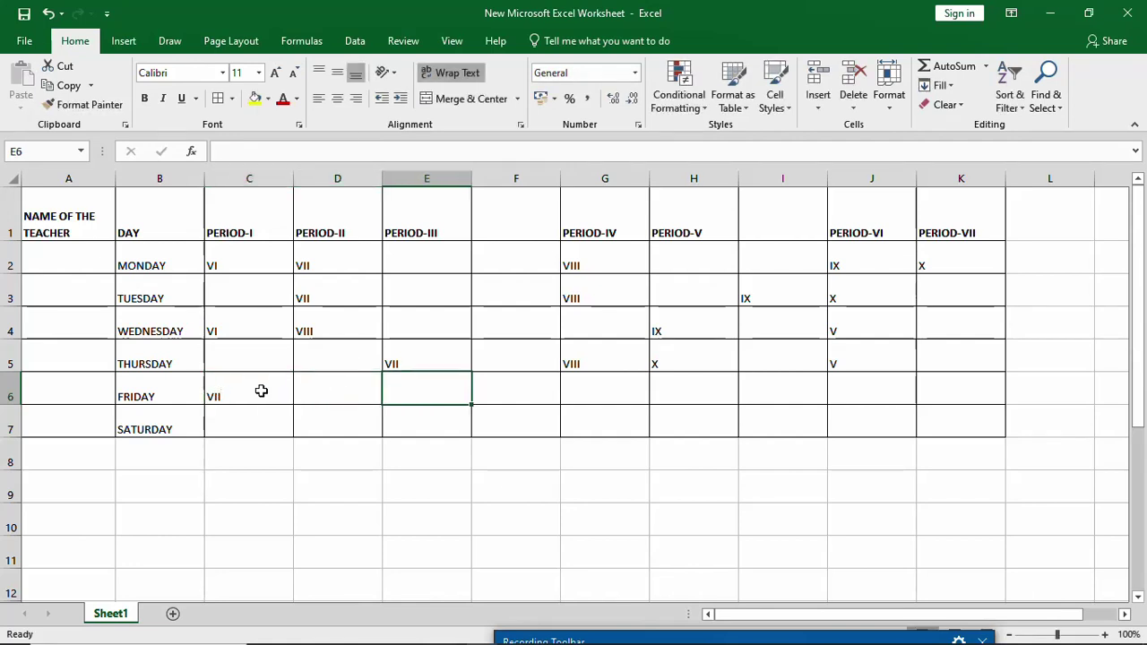
pyautogui.write('VIII')
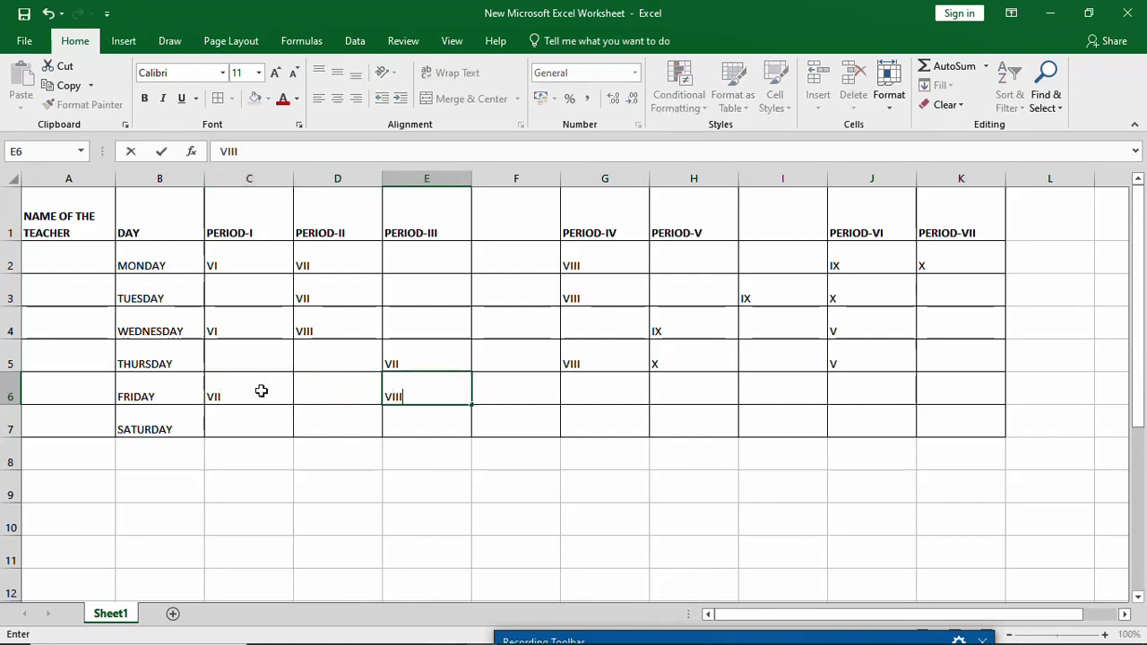
pyautogui.press('Tab')
pyautogui.press('Tab')
pyautogui.write('VIII')
pyautogui.press('Tab')
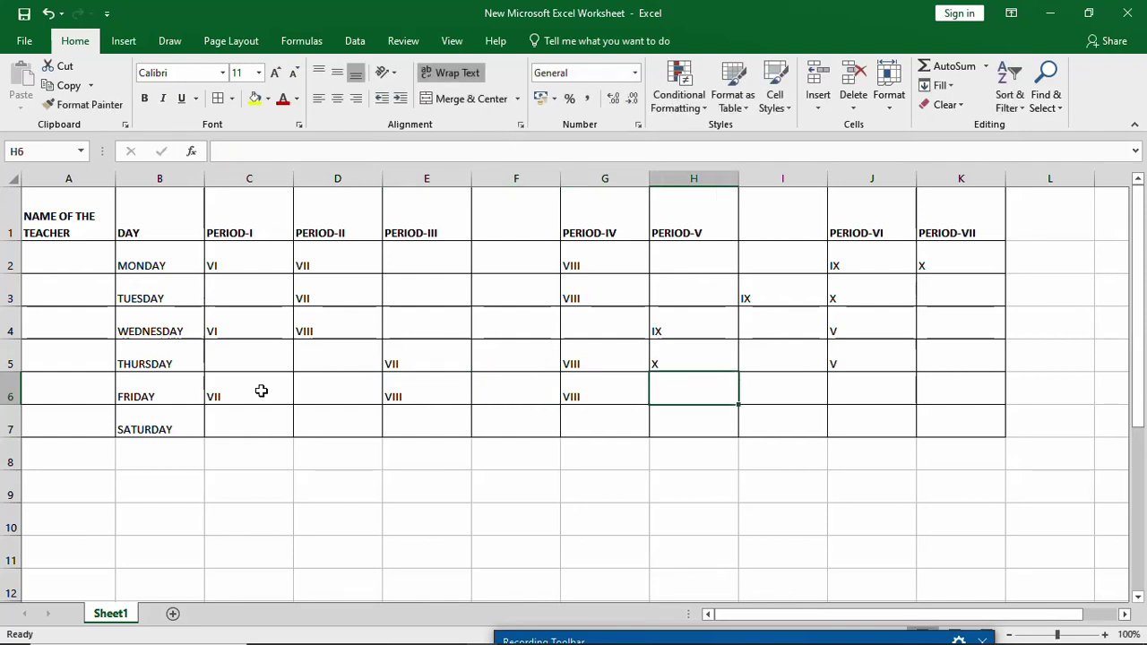
pyautogui.write('X')
pyautogui.press('Tab')
pyautogui.write('VI')
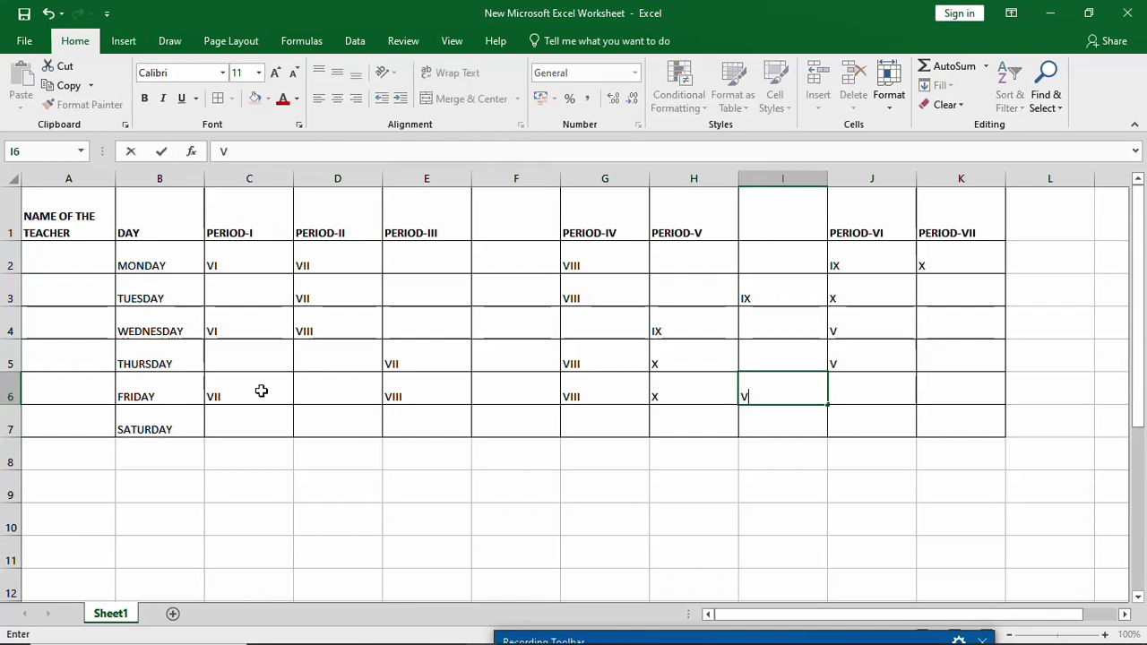
pyautogui.press('Tab')
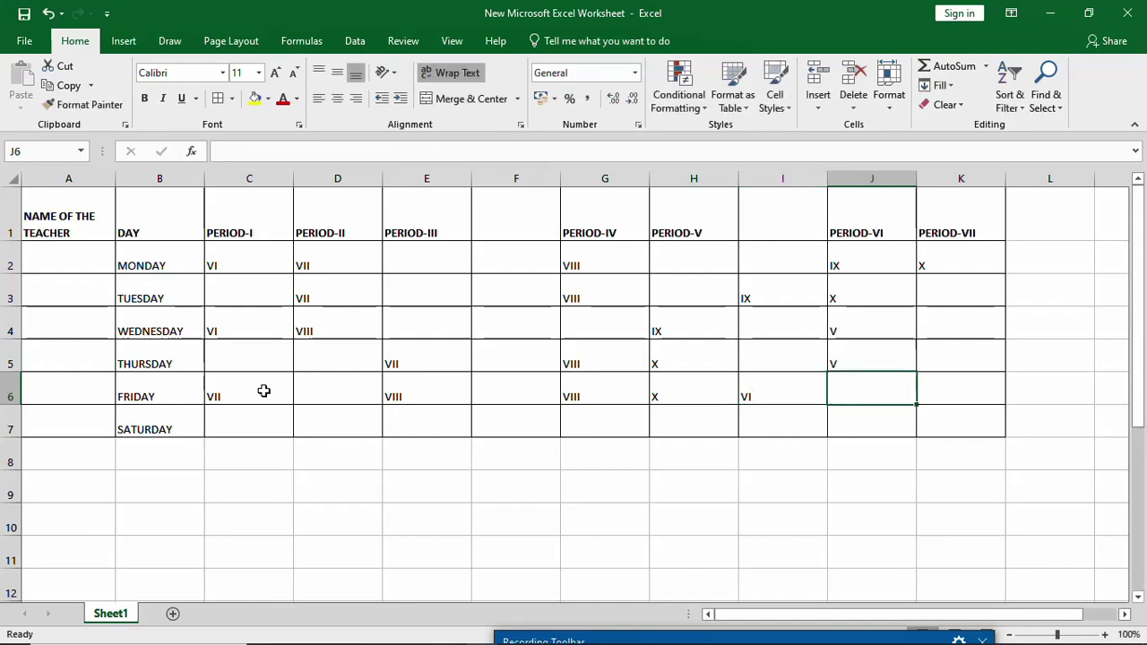
# Step: Fill Saturday's period cells with classes V, VIII and X, ending in J7
pyautogui.click(316, 415)
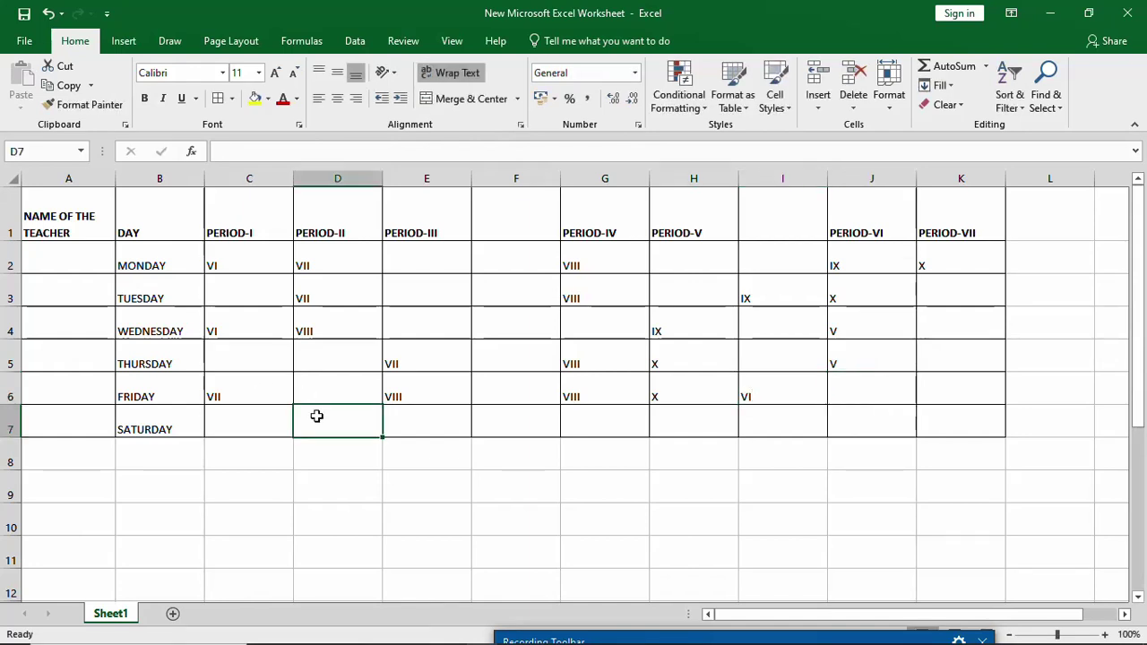
pyautogui.write('V')
pyautogui.press('Tab')
pyautogui.press('Tab')
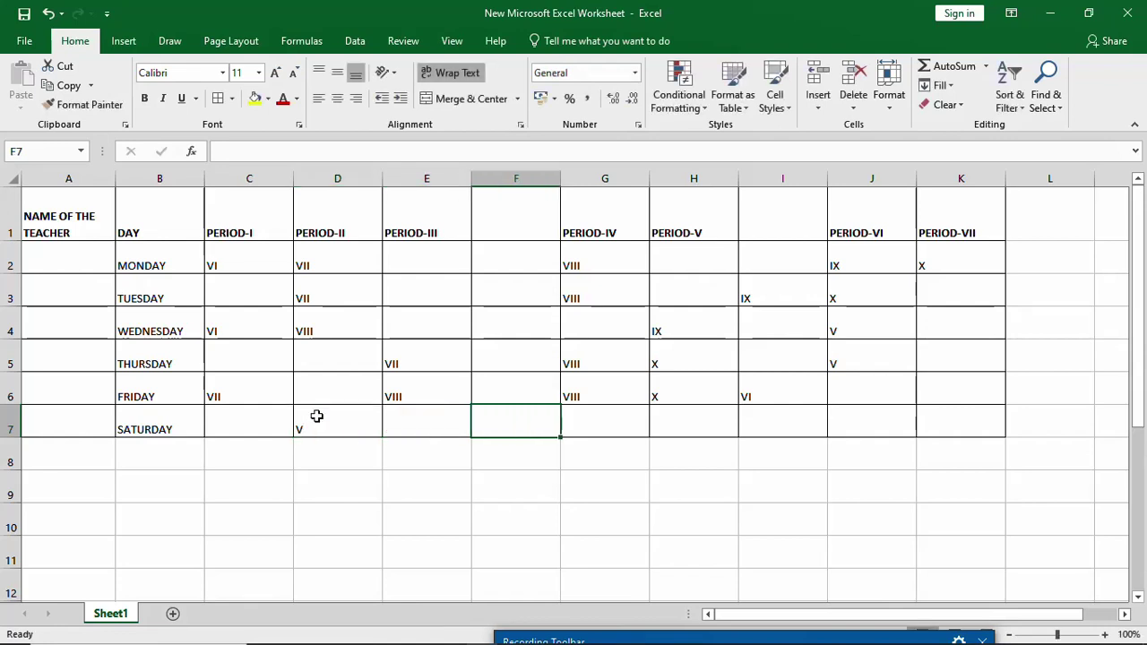
pyautogui.press('Tab')
pyautogui.press('Tab')
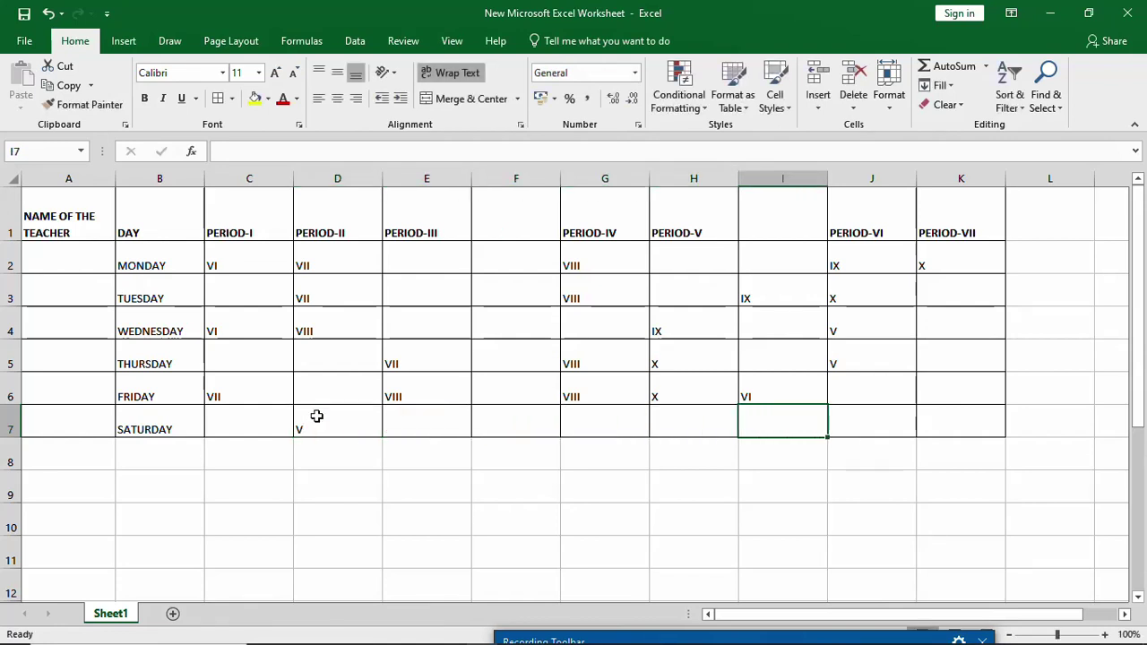
pyautogui.write('VII')
pyautogui.press('Tab')
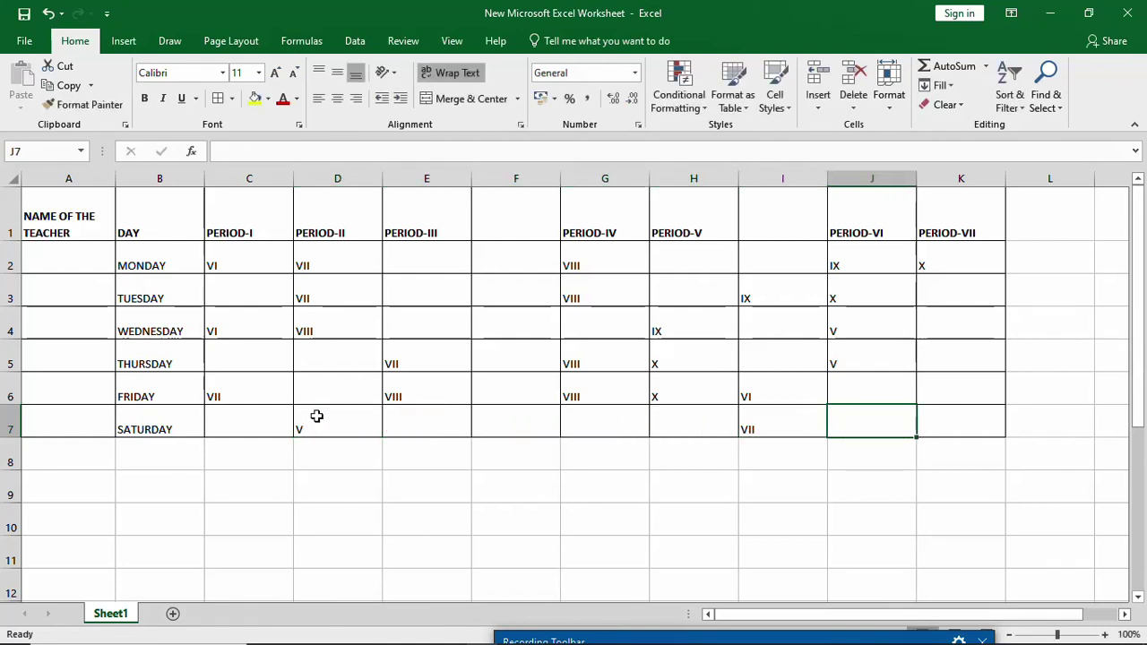
pyautogui.write('X')
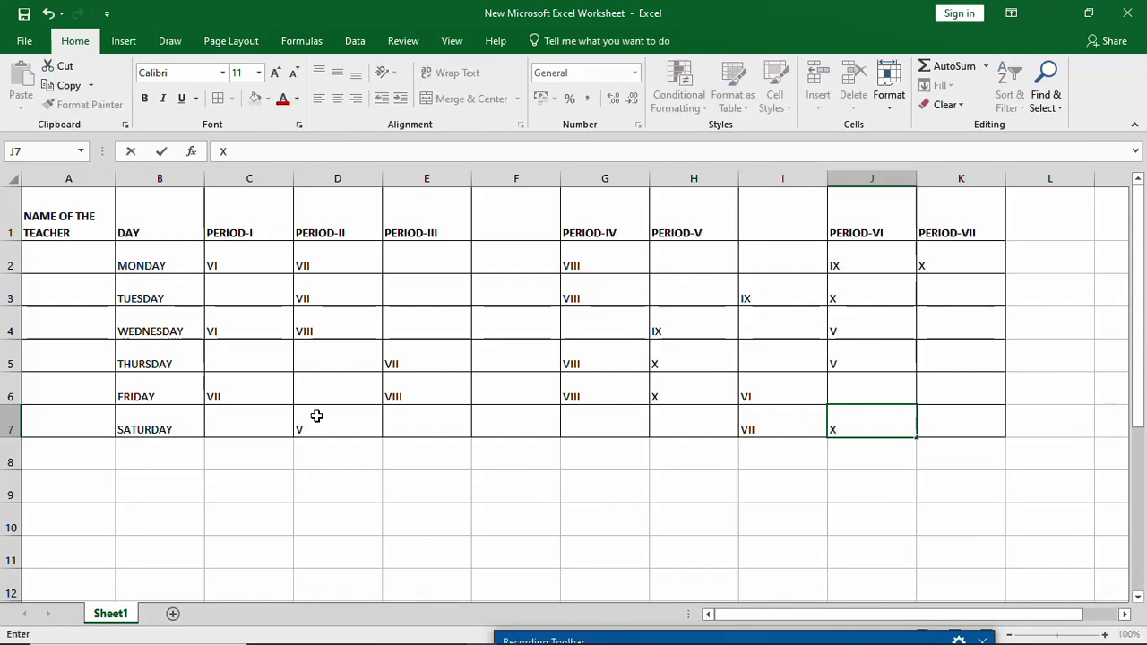
pyautogui.click(512, 543)
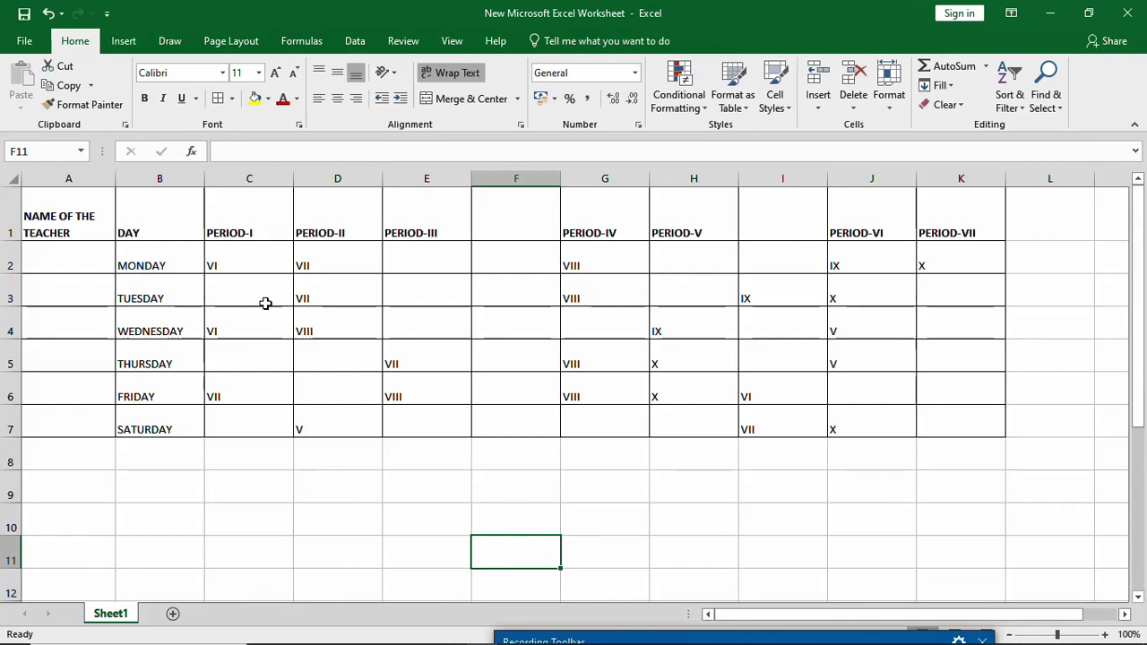
# Step: Center and middle-align the text in every cell of the sheet
pyautogui.click(15, 179)
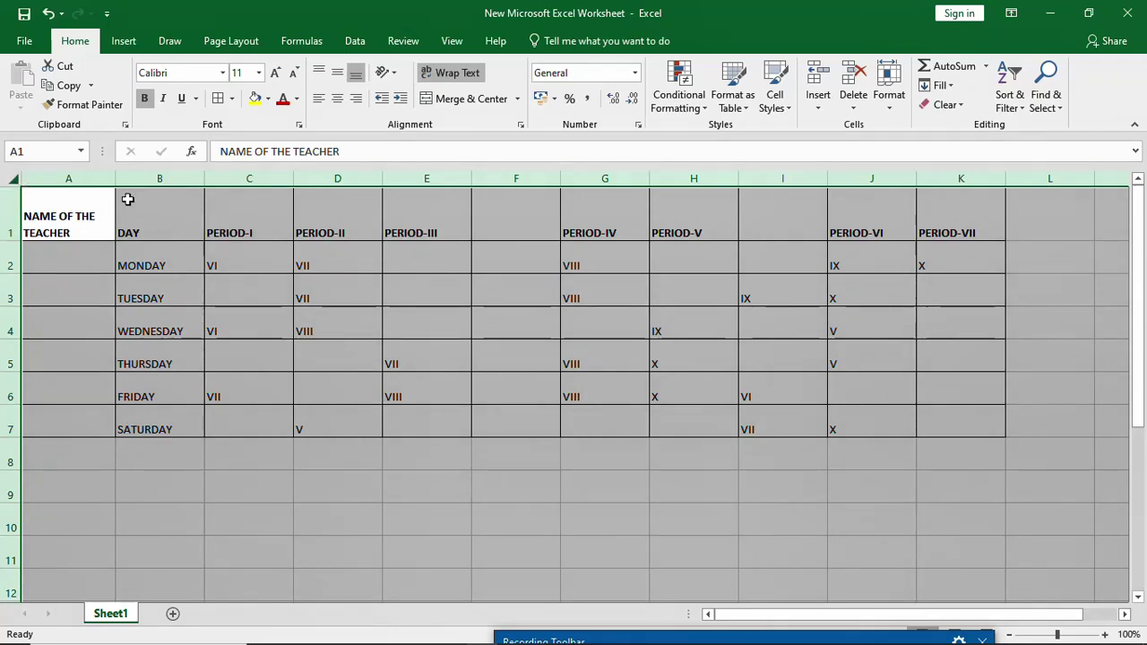
pyautogui.click(338, 101)
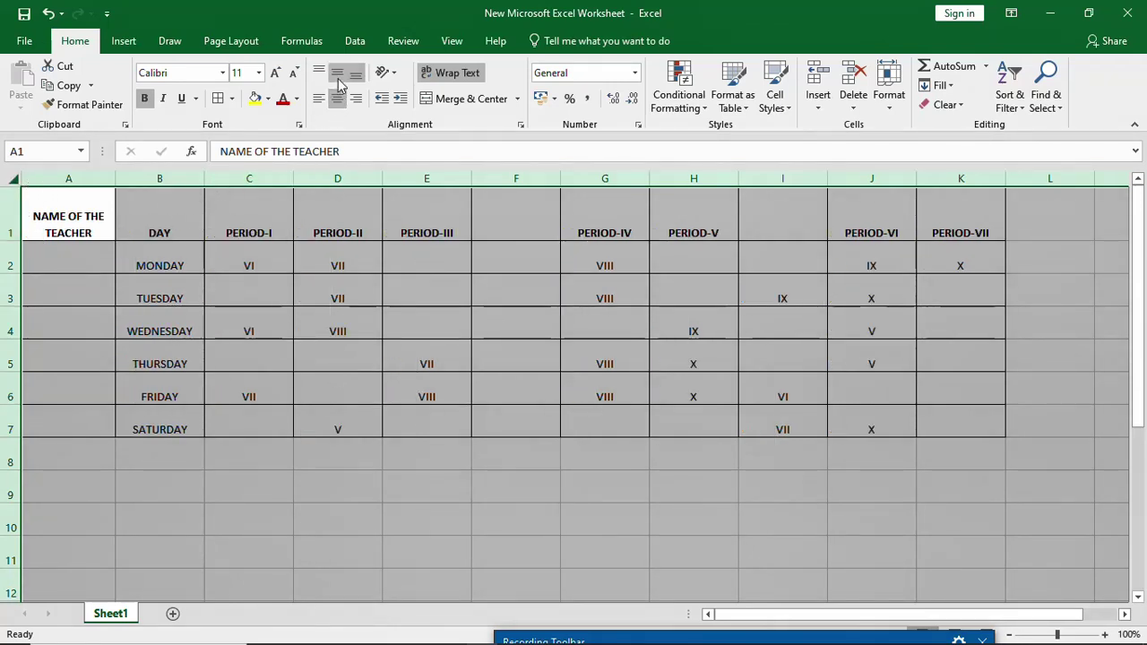
pyautogui.click(338, 76)
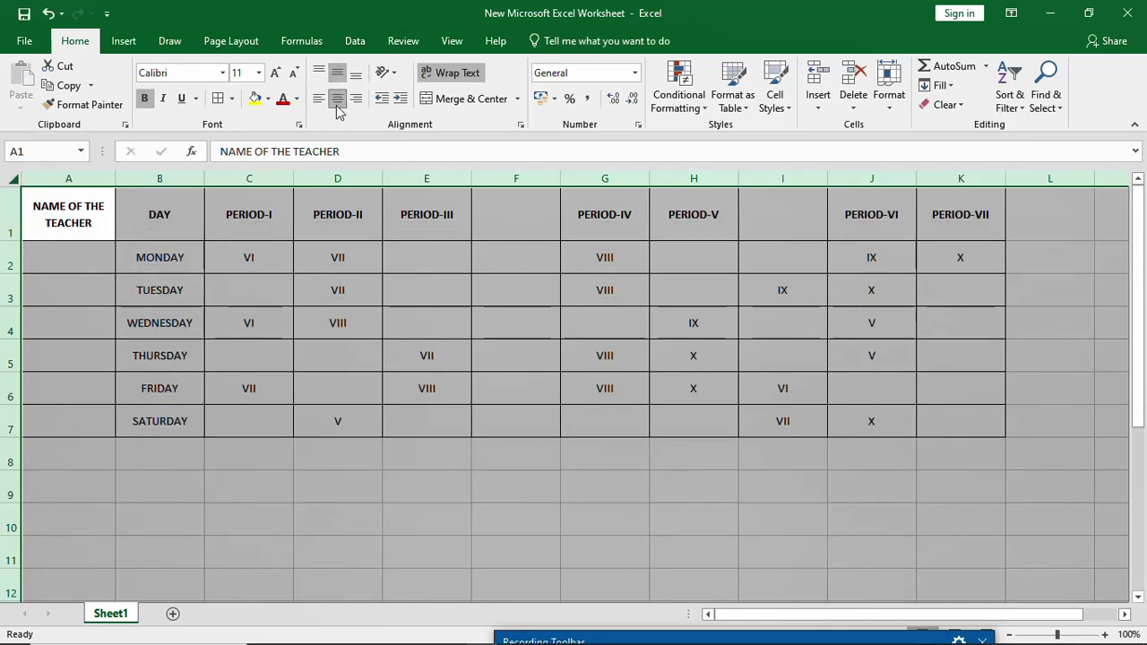
pyautogui.click(497, 440)
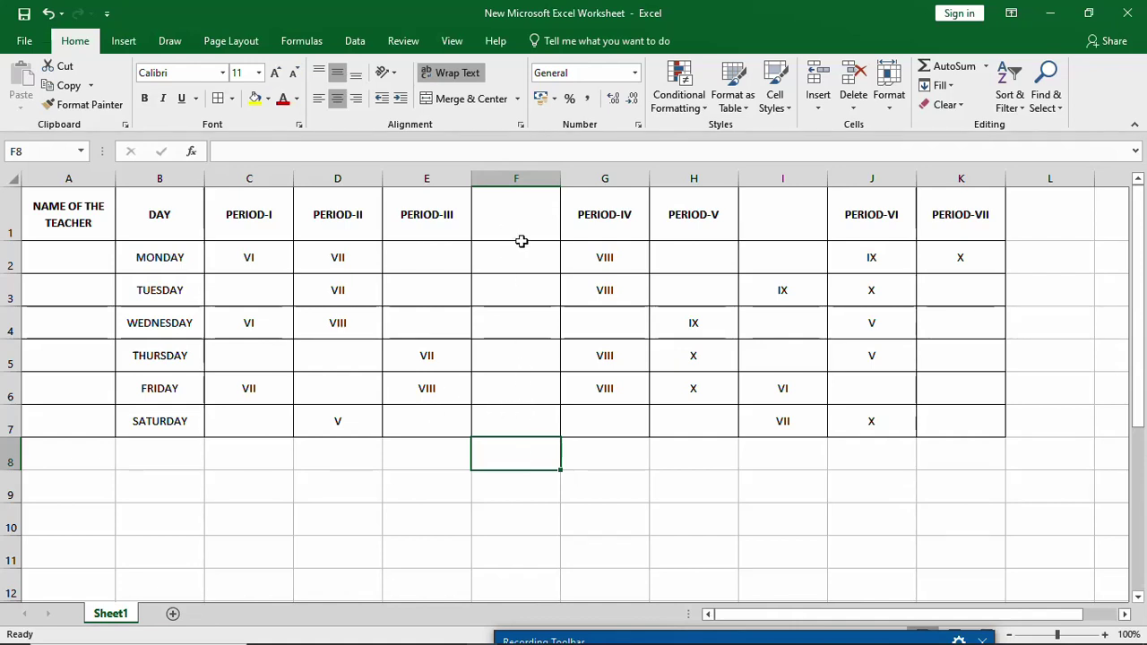
# Step: Type BREAK in F4 and merge-and-center F1:F7 into one cell
pyautogui.moveTo(523, 217); pyautogui.dragTo(517, 399)
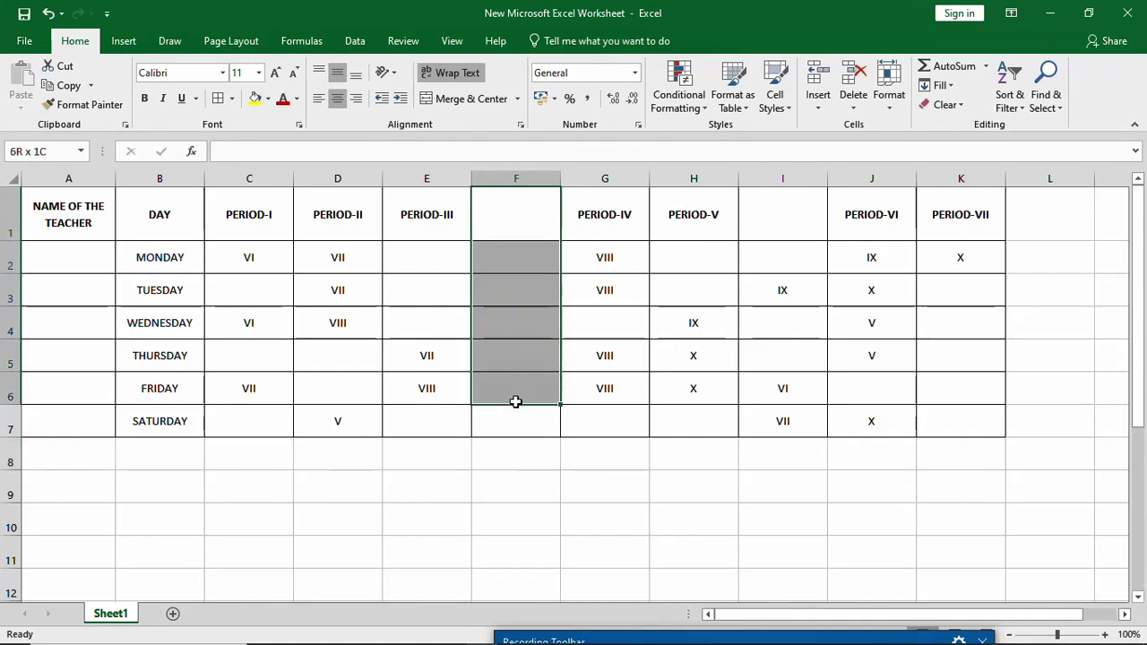
pyautogui.click(523, 330)
pyautogui.write('B')
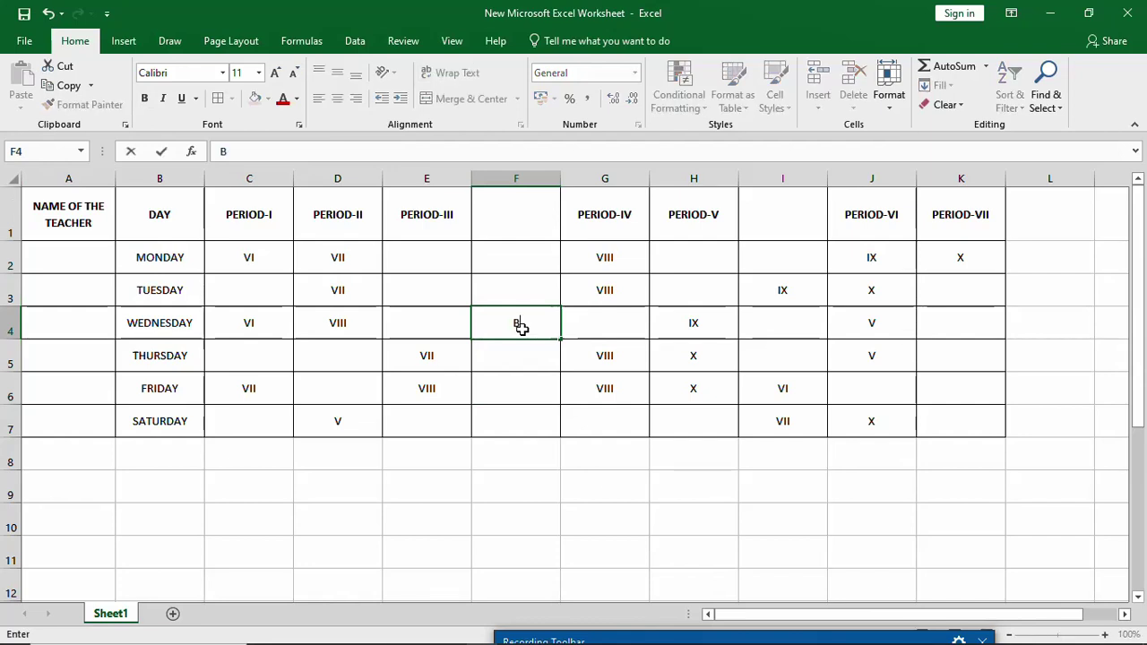
pyautogui.write('REAK')
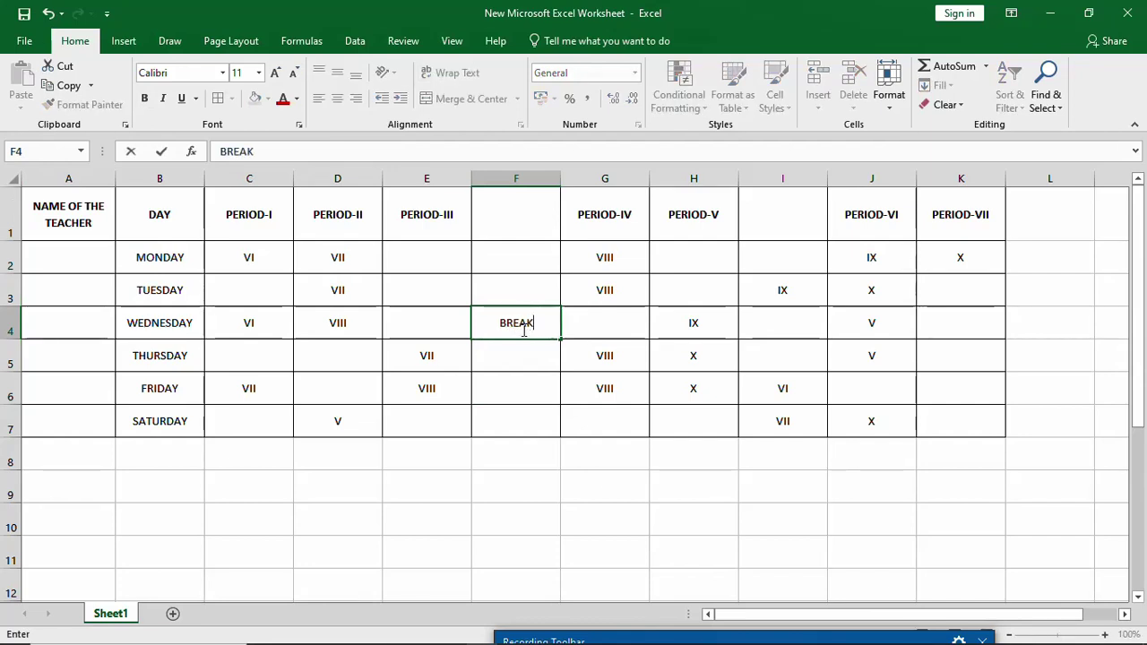
pyautogui.click(528, 453)
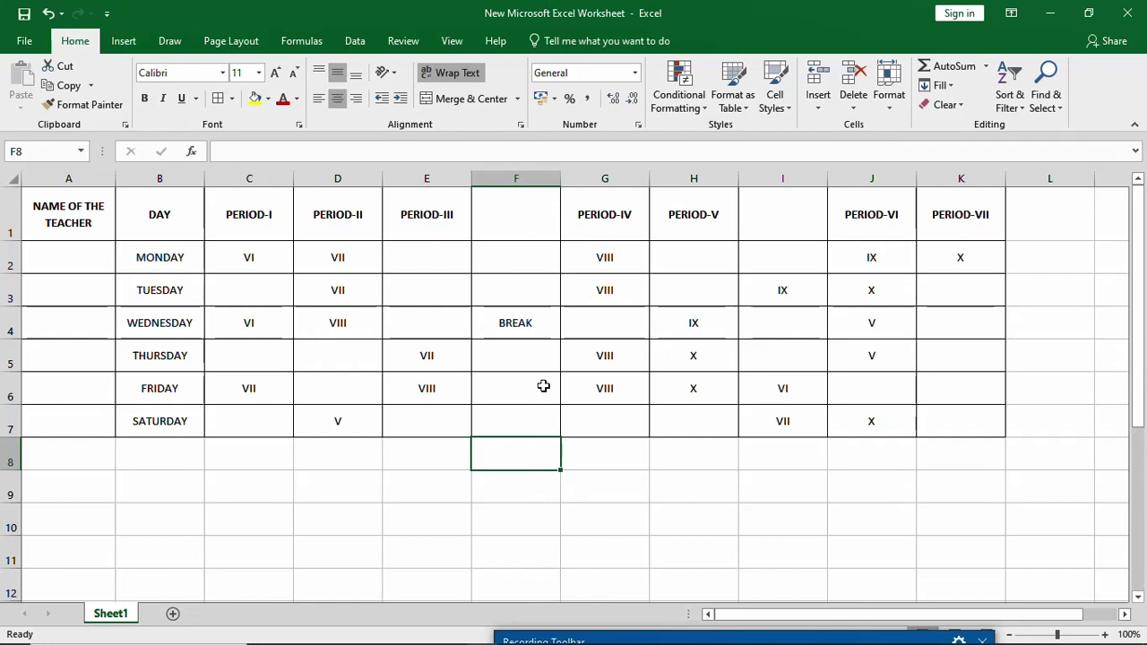
pyautogui.click(529, 224)
pyautogui.moveTo(529, 224); pyautogui.dragTo(516, 415)
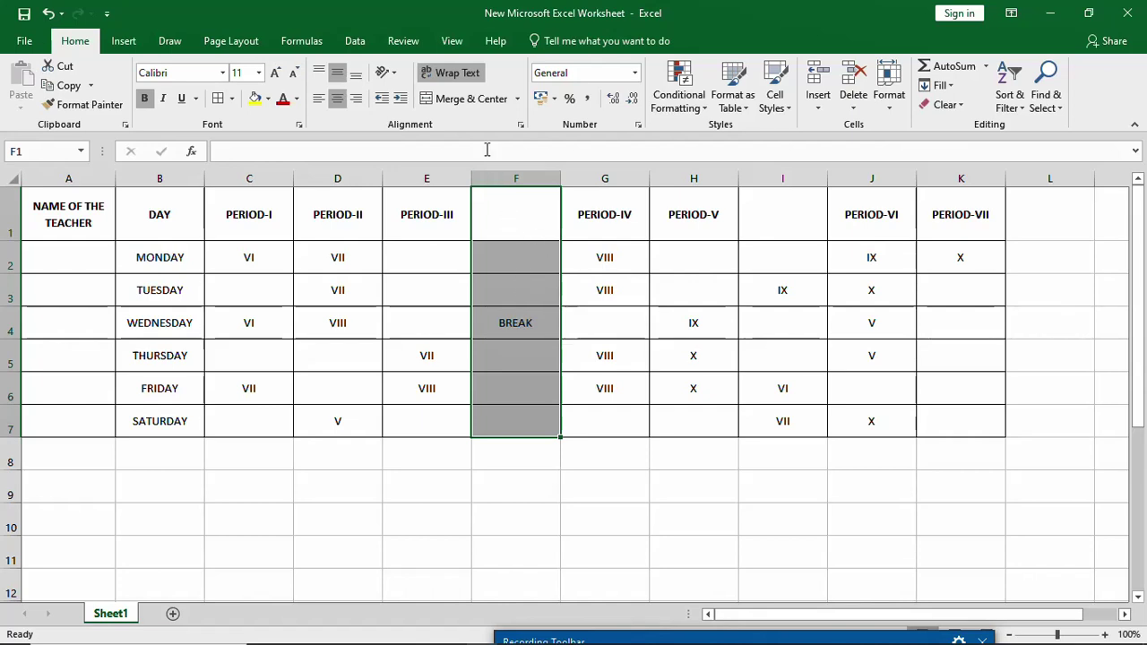
pyautogui.click(464, 100)
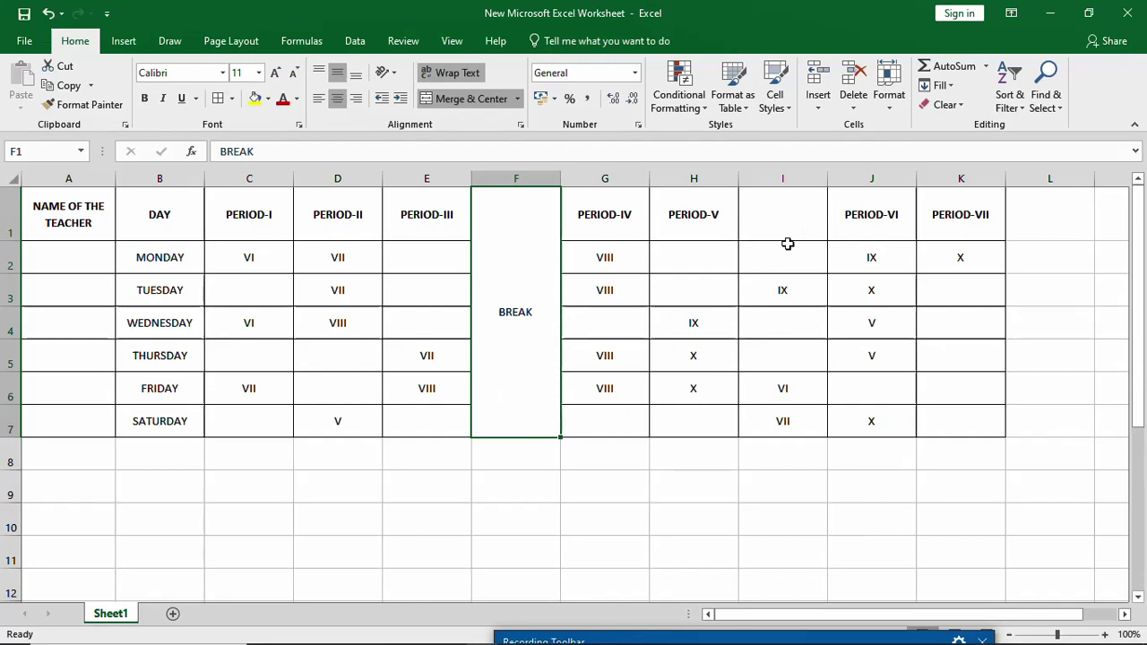
# Step: Delete the class entries in cells I2:I7
pyautogui.moveTo(784, 252); pyautogui.dragTo(775, 425)
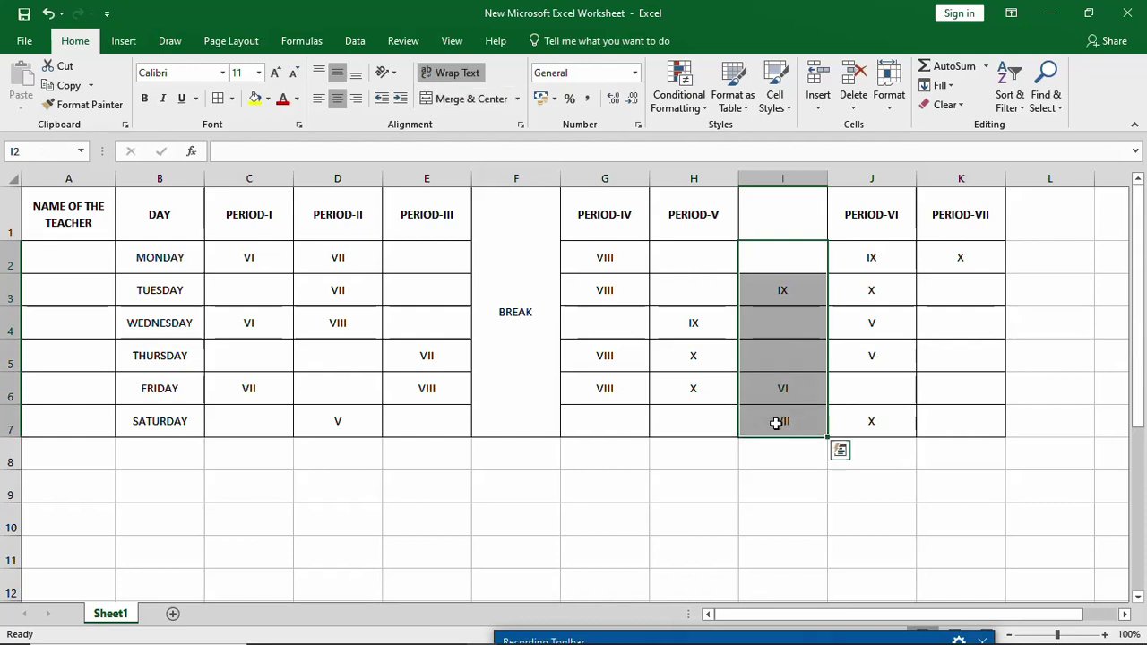
pyautogui.press('Delete')
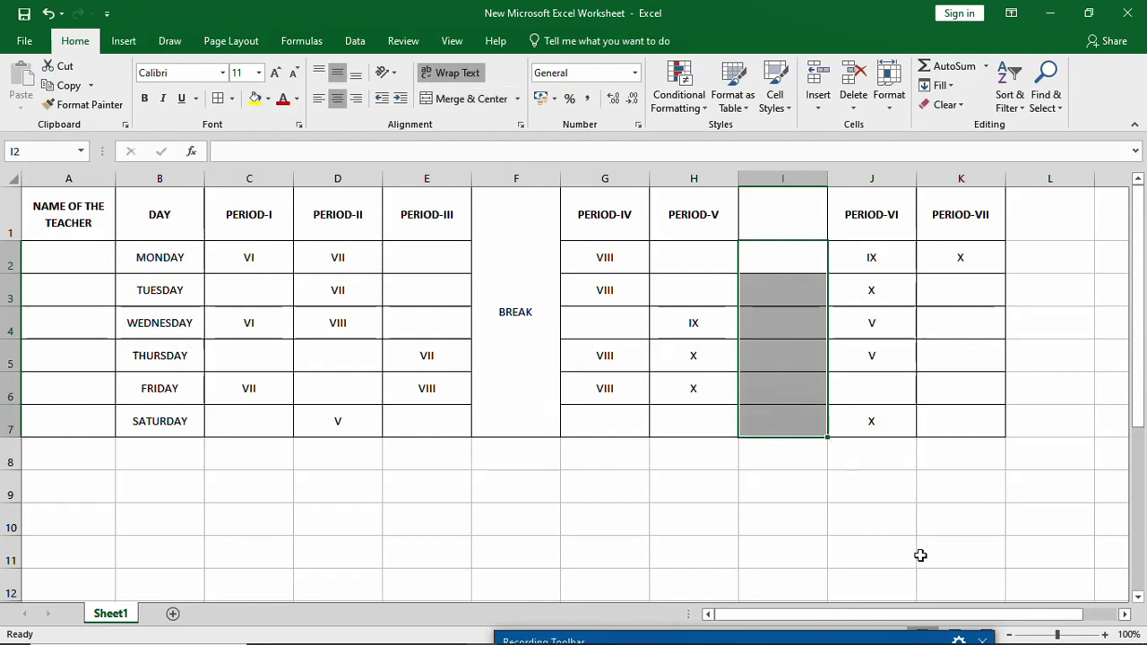
pyautogui.click(920, 555)
# Step: Merge I1:I7 into one cell and enter LUNCH BREAK, correcting the spelling
pyautogui.moveTo(782, 217); pyautogui.dragTo(775, 410)
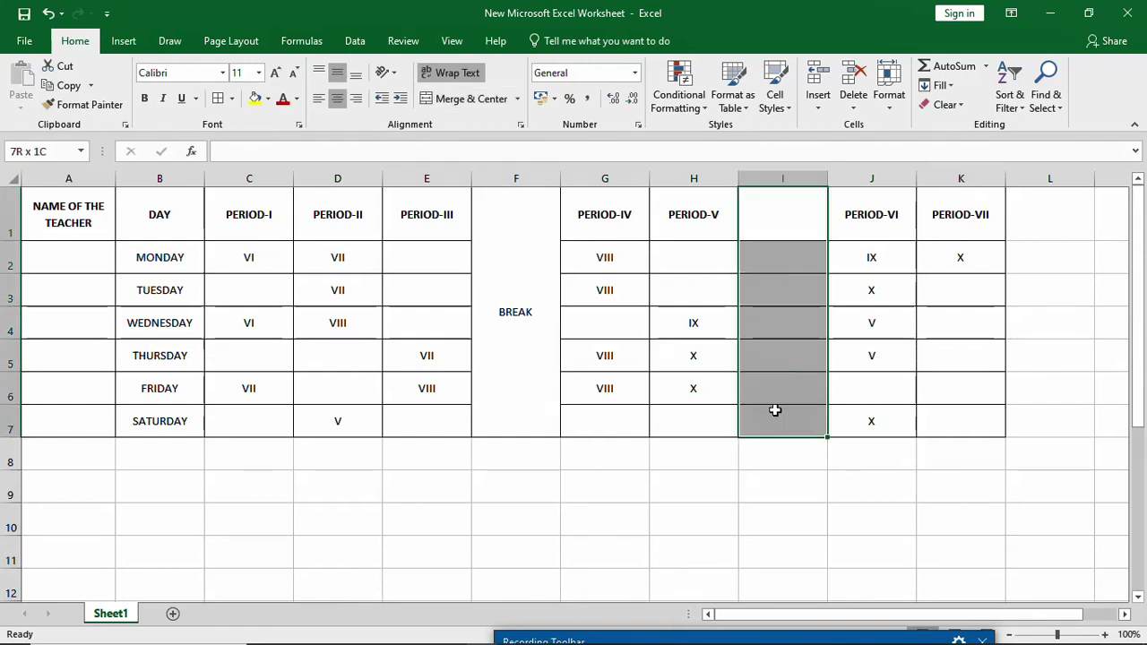
pyautogui.click(471, 99)
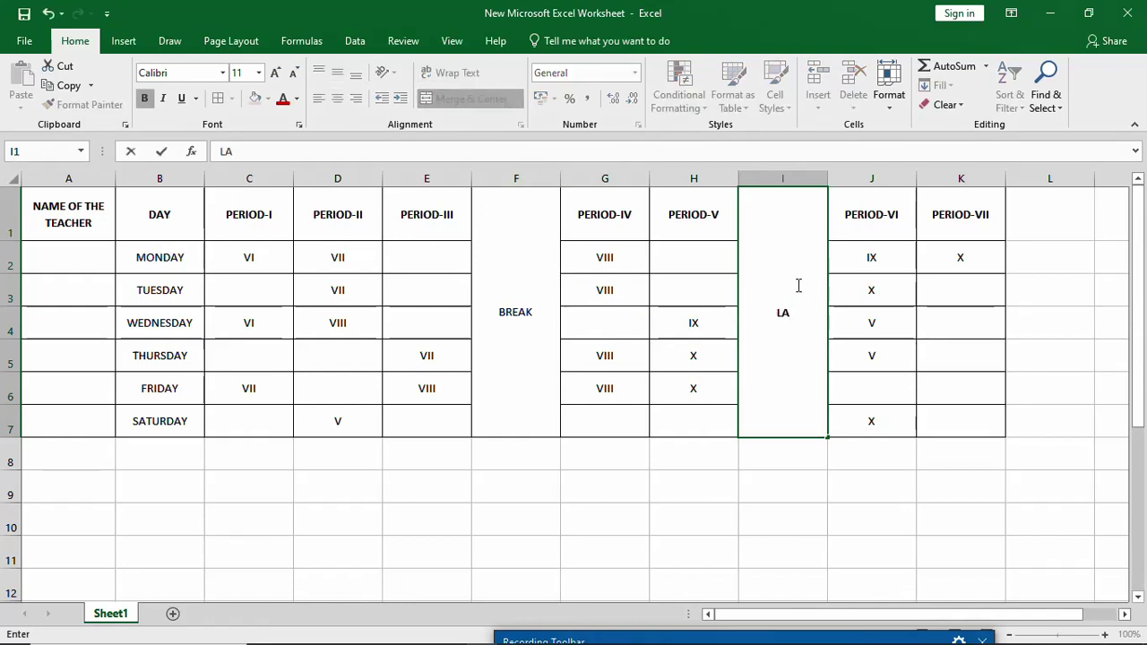
pyautogui.write('UNCH')
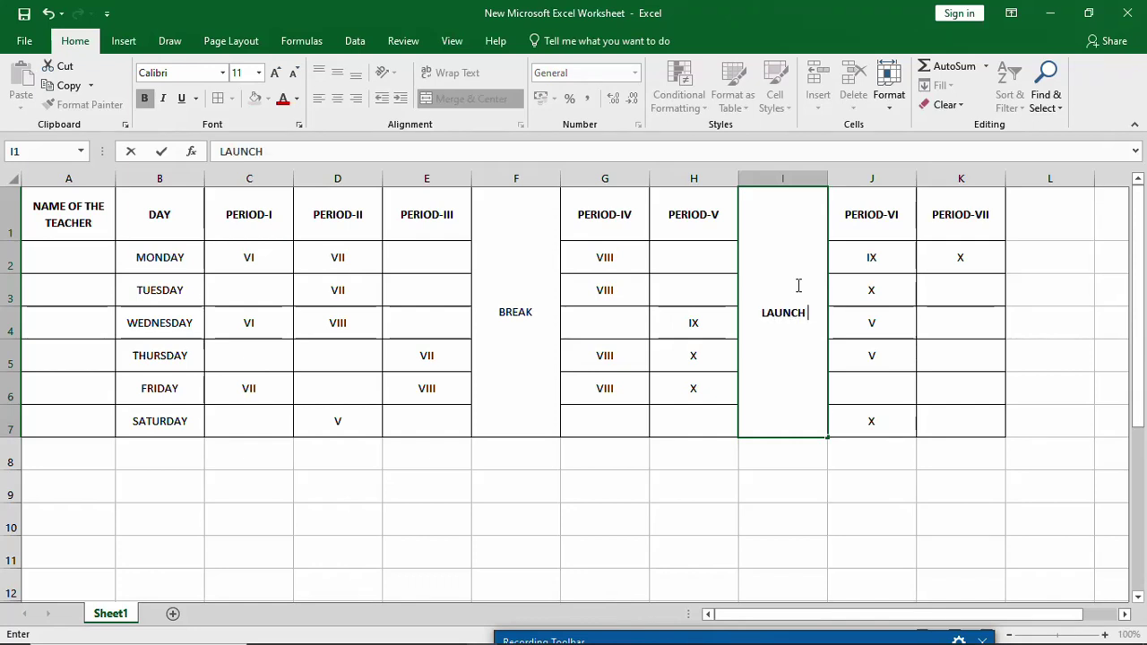
pyautogui.write('BREA')
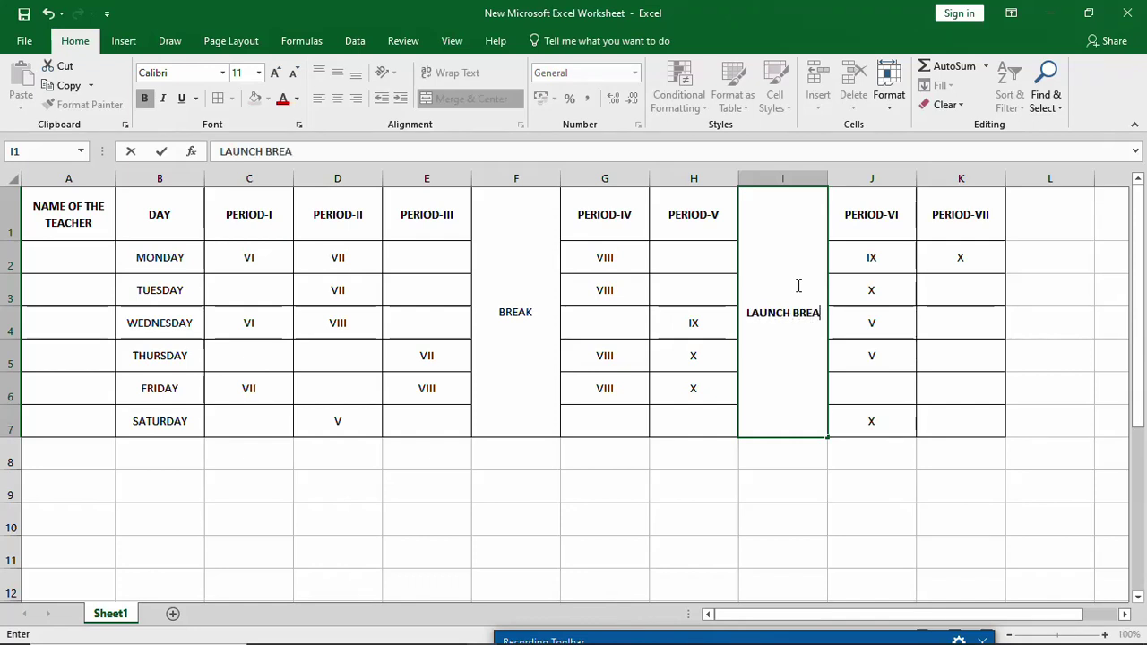
pyautogui.write('K')
pyautogui.click(758, 314)
pyautogui.press('BackSpace')
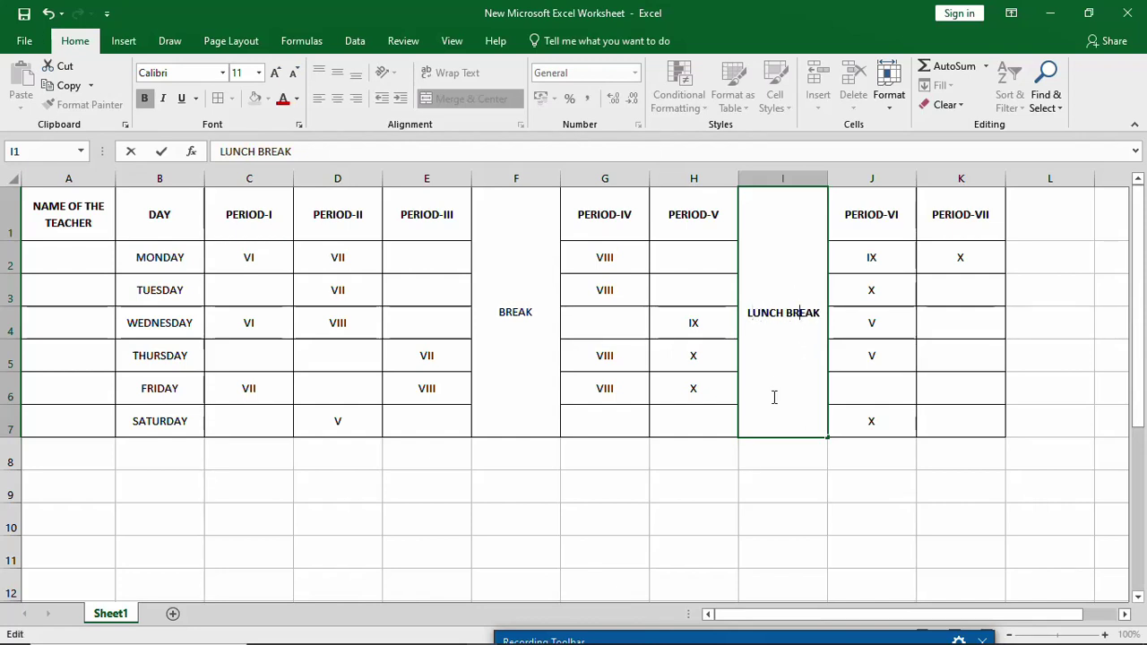
pyautogui.click(733, 487)
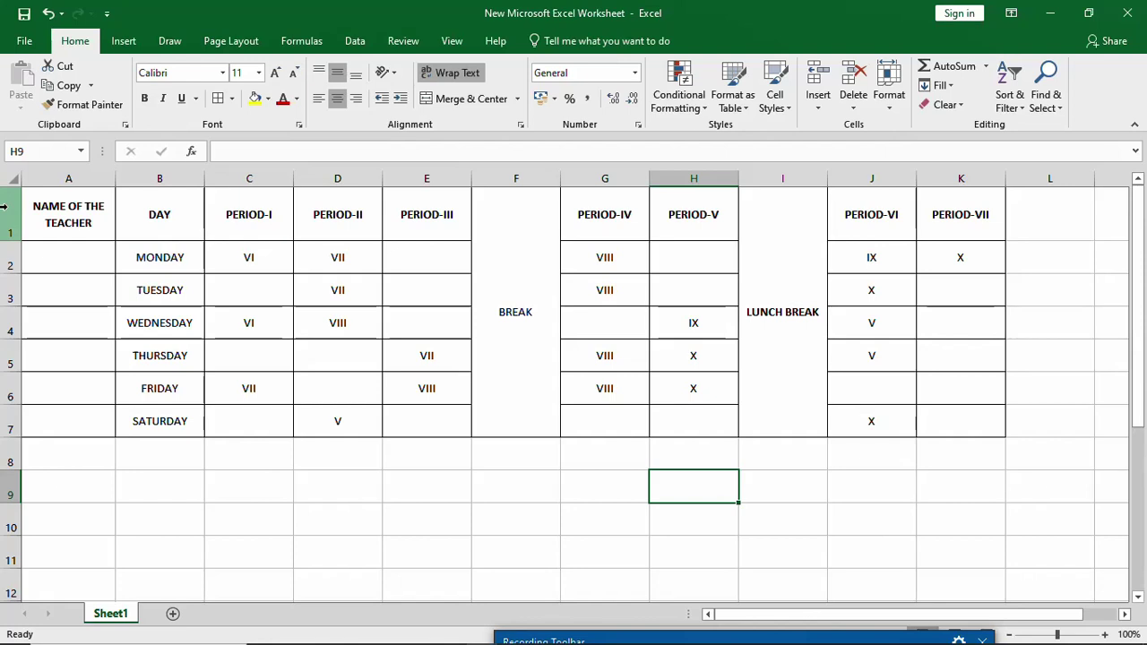
# Step: Insert a blank row above the timetable and enter the title TIME TABLE 2023-24 in A1
pyautogui.click(6, 207)
pyautogui.rightClick(7, 207)
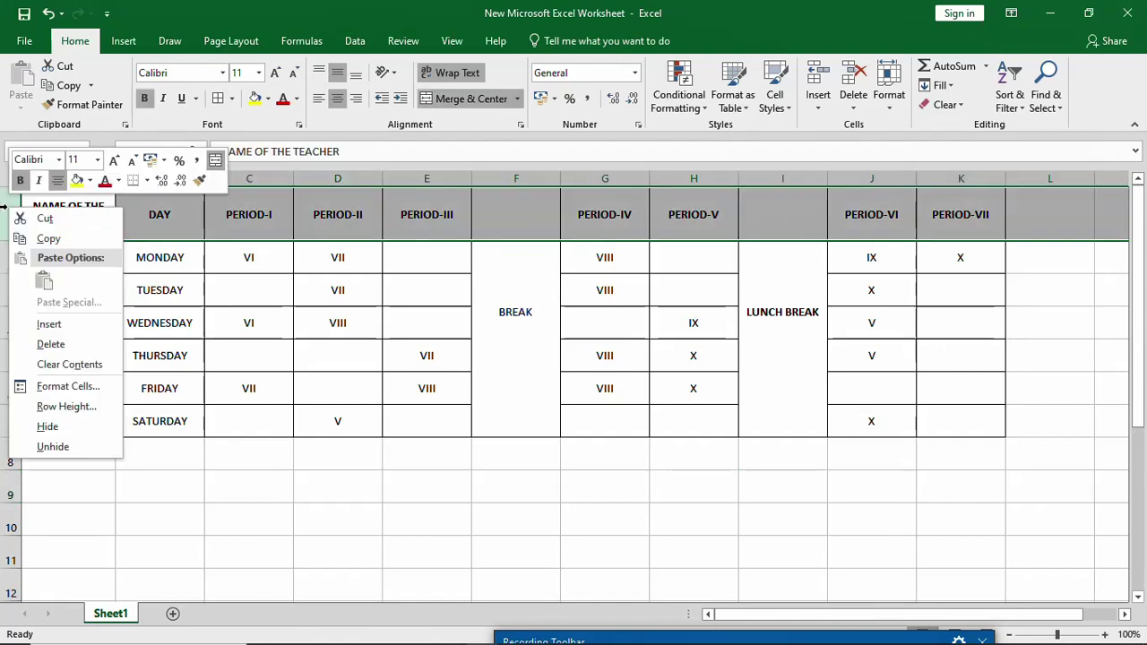
pyautogui.click(55, 324)
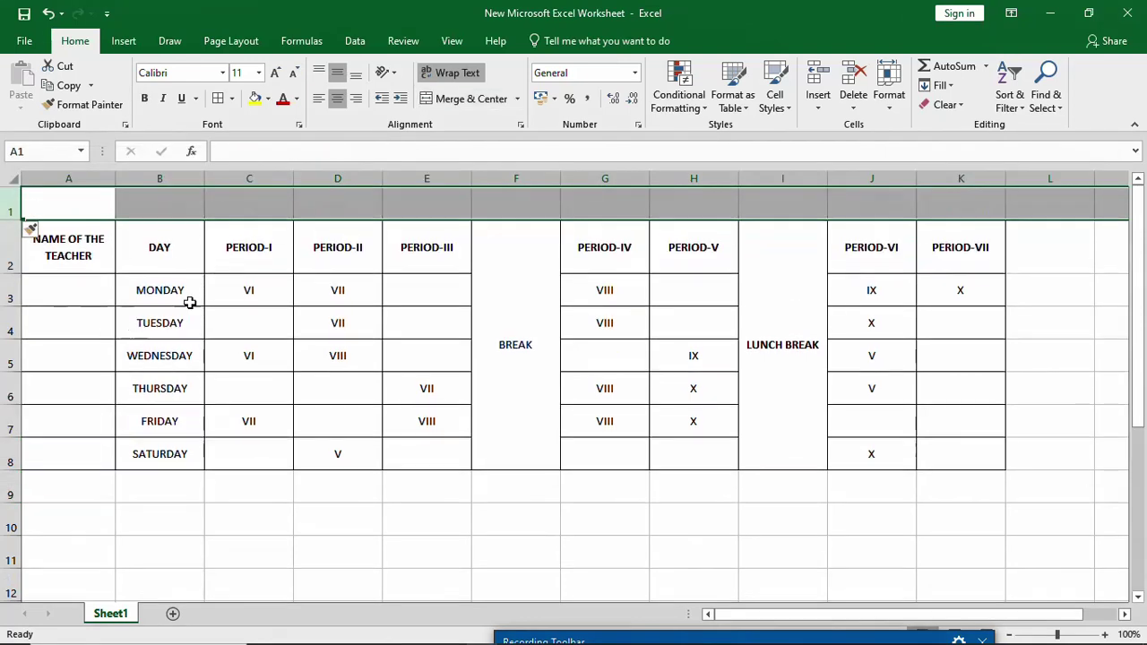
pyautogui.click(615, 550)
pyautogui.click(99, 201)
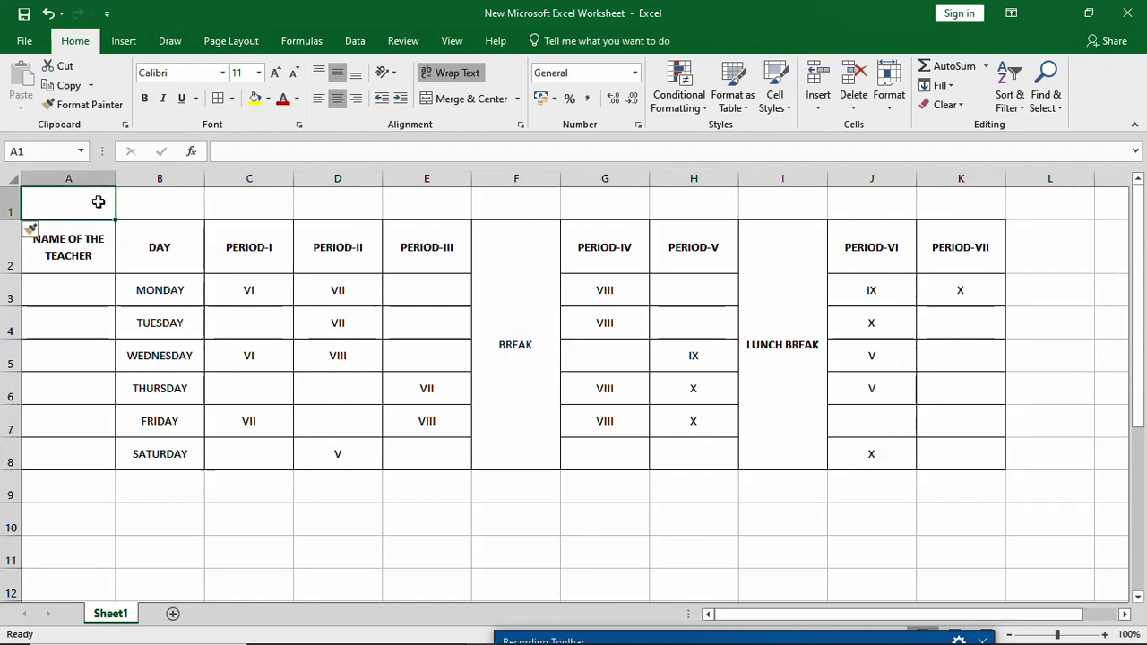
pyautogui.write('TIME')
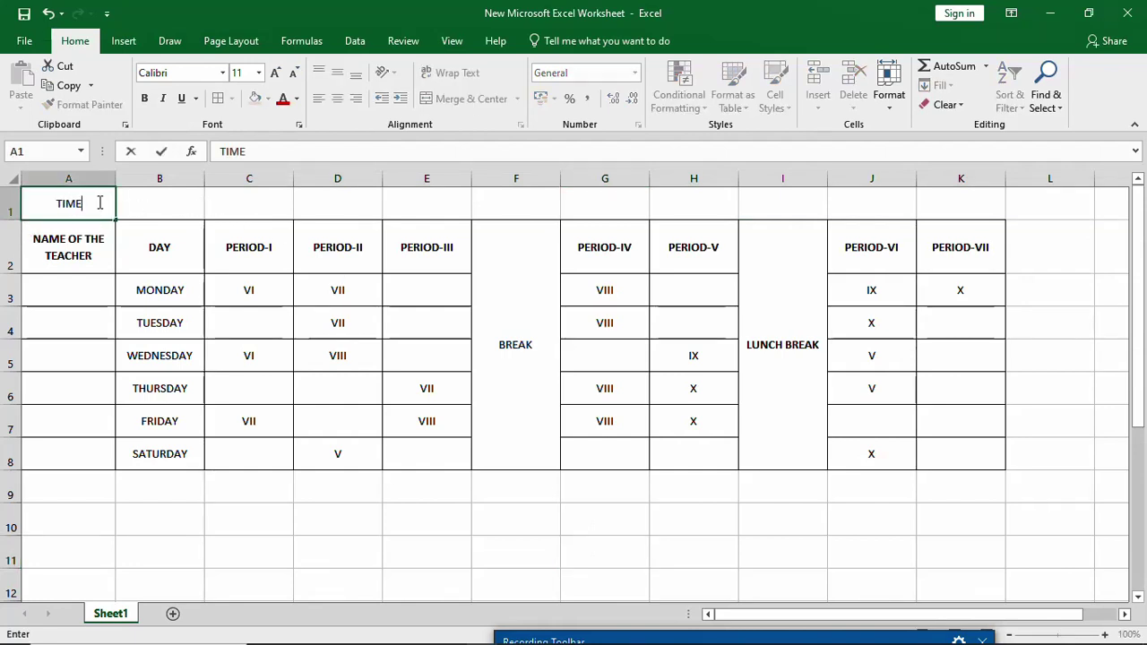
pyautogui.write(' TABE')
pyautogui.press('BackSpace')
pyautogui.write('LE')
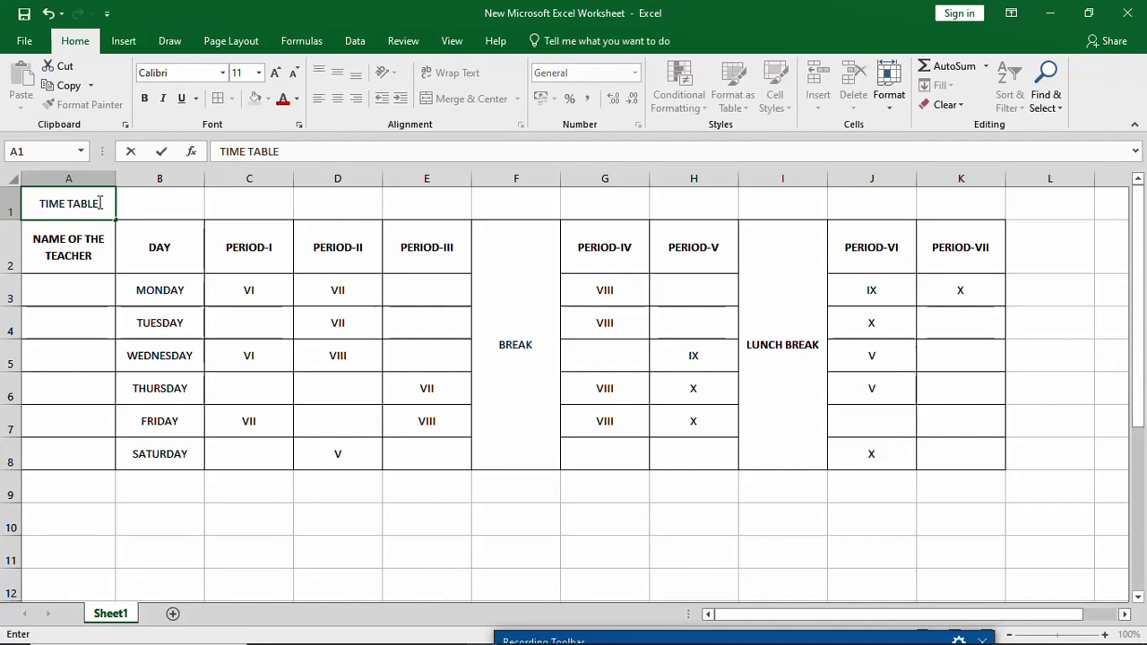
pyautogui.write(' 2023-')
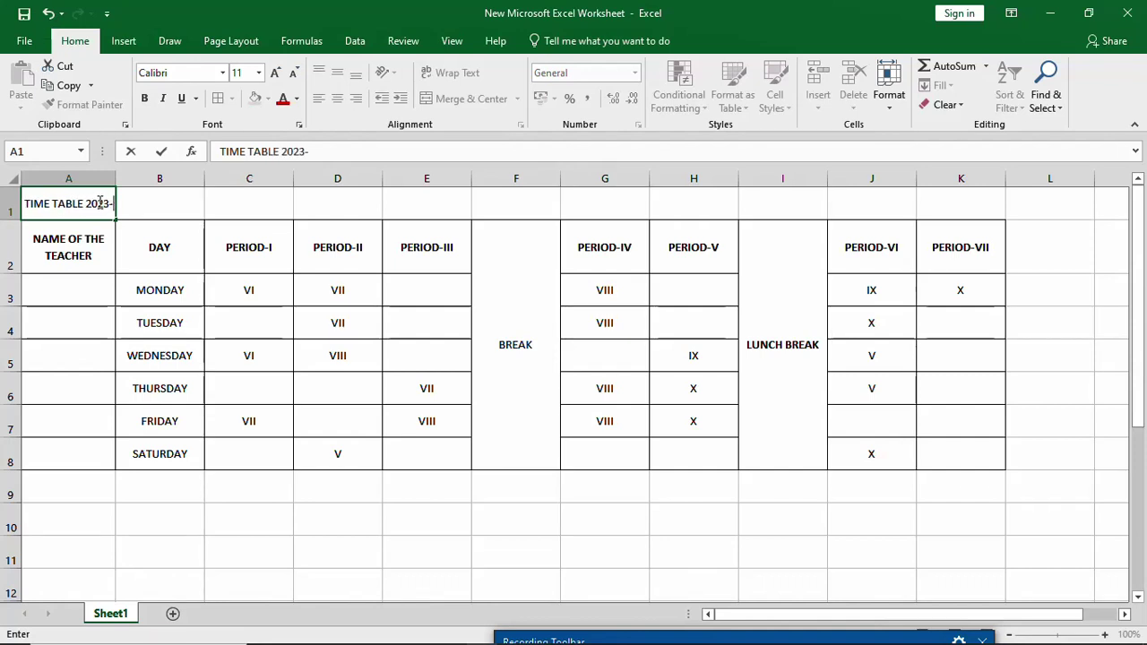
pyautogui.write('3')
pyautogui.press('BackSpace')
pyautogui.write('24')
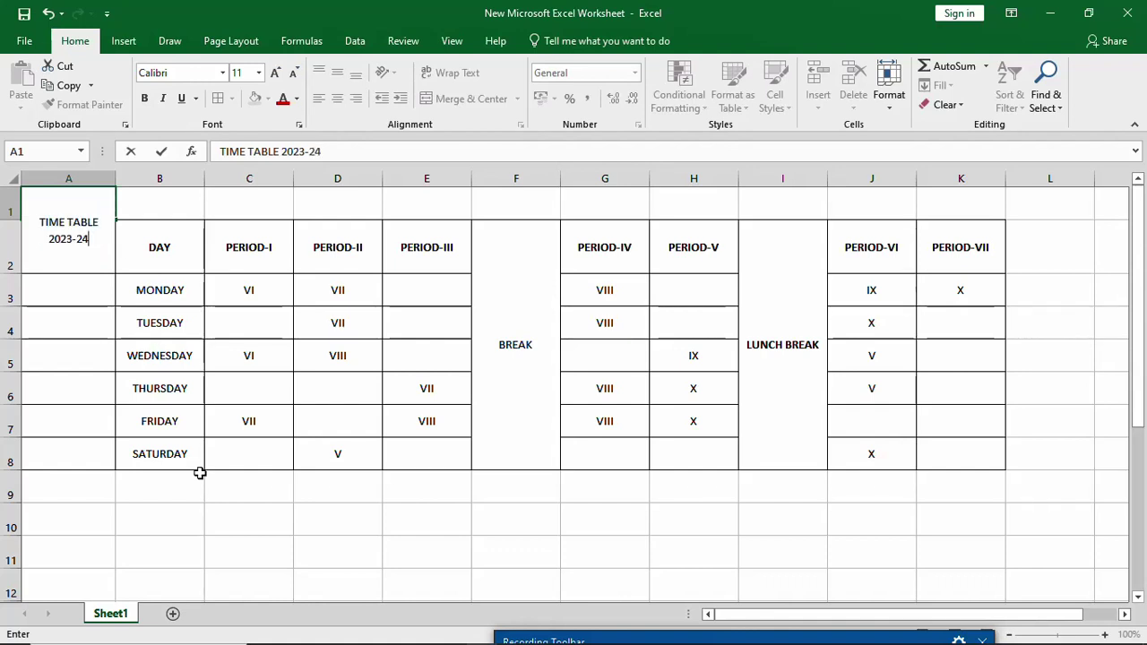
pyautogui.click(209, 498)
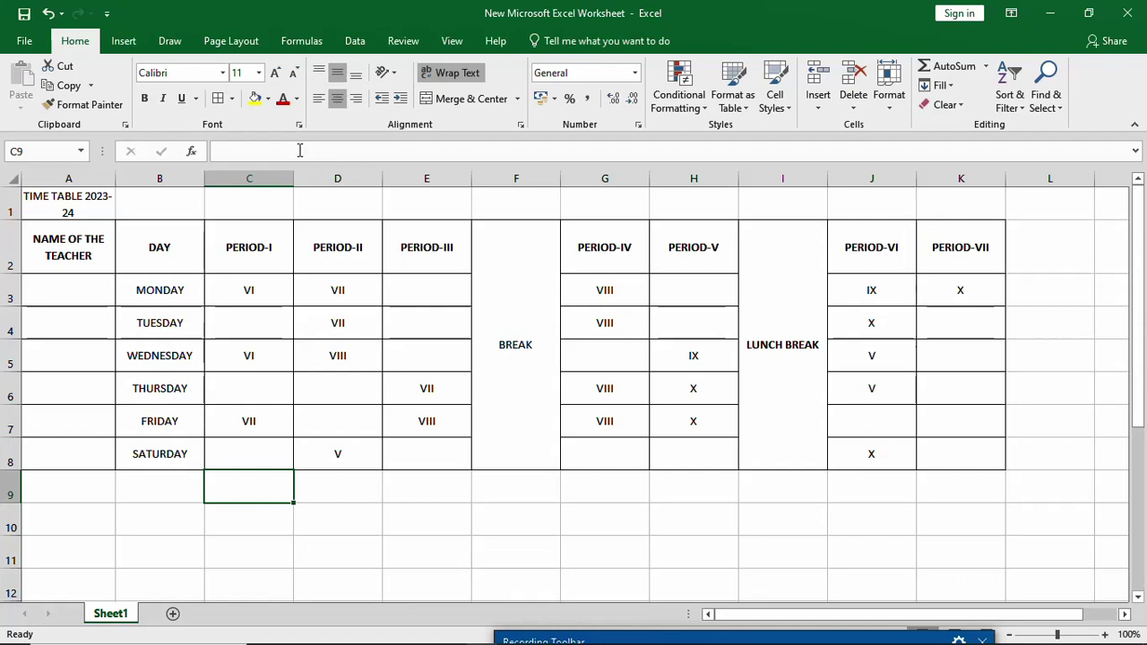
# Step: Merge and centre the title across A1:K1
pyautogui.click(90, 210)
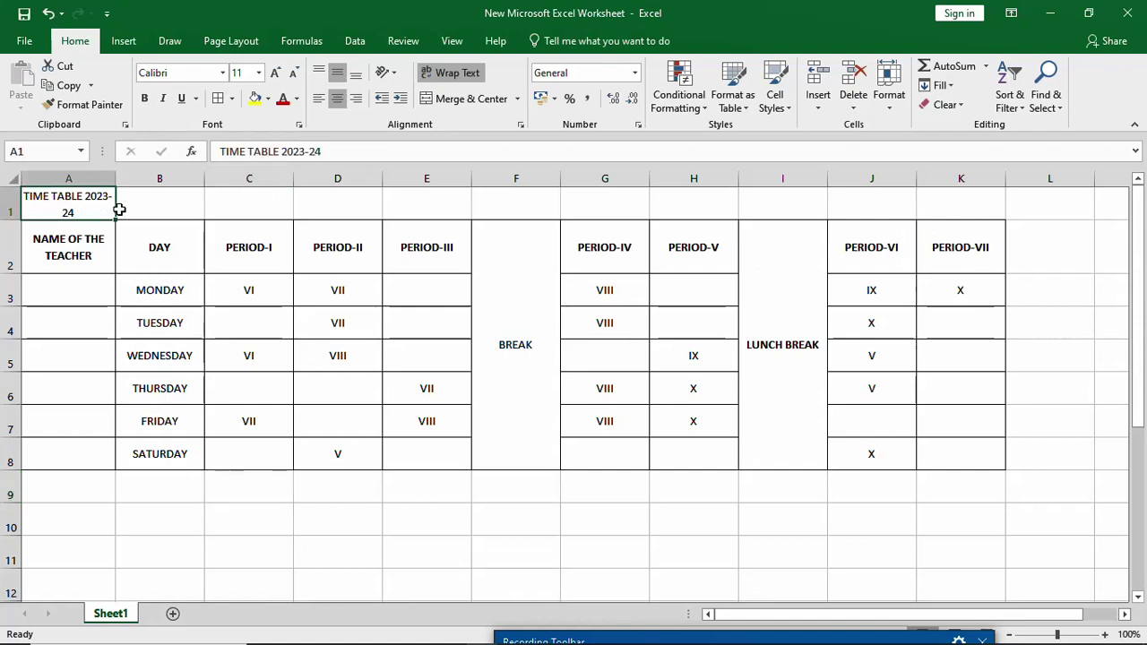
pyautogui.moveTo(119, 209); pyautogui.dragTo(939, 210)
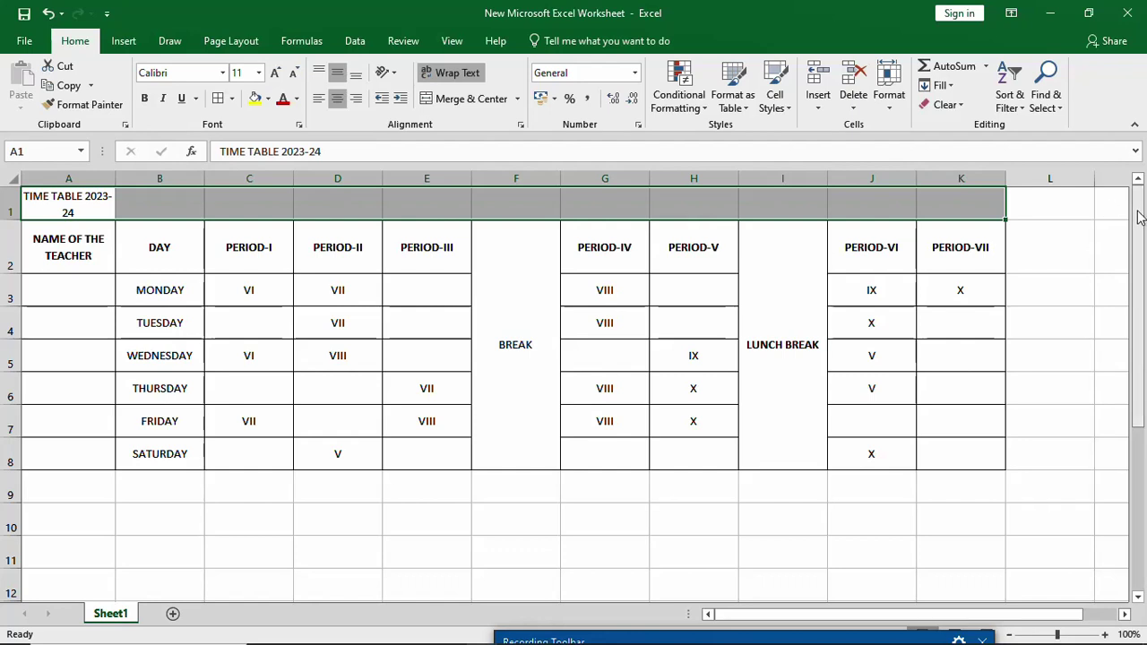
pyautogui.click(473, 100)
pyautogui.click(435, 509)
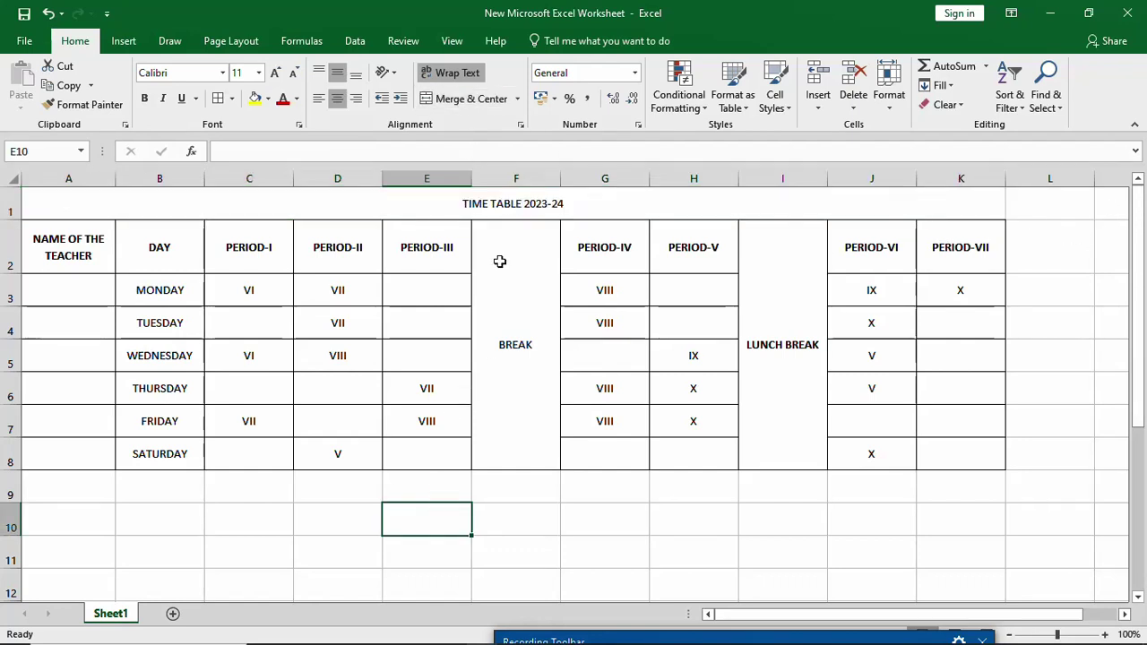
pyautogui.click(495, 207)
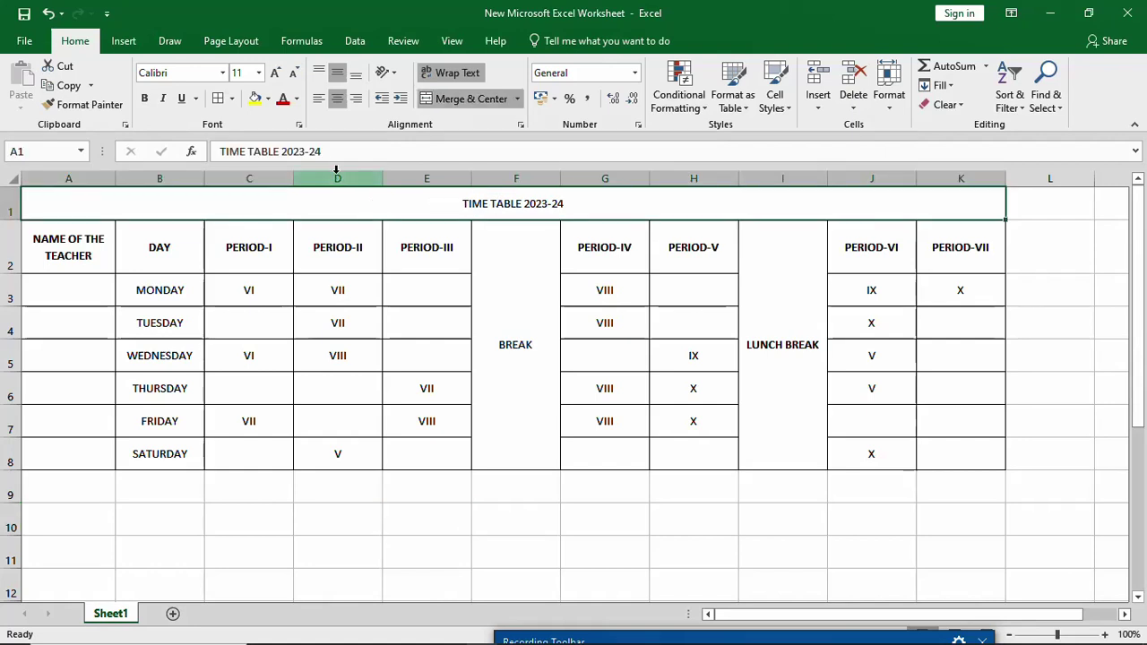
# Step: Make the TIME TABLE 2023-24 title and the BREAK heading bold
pyautogui.click(144, 98)
pyautogui.click(647, 507)
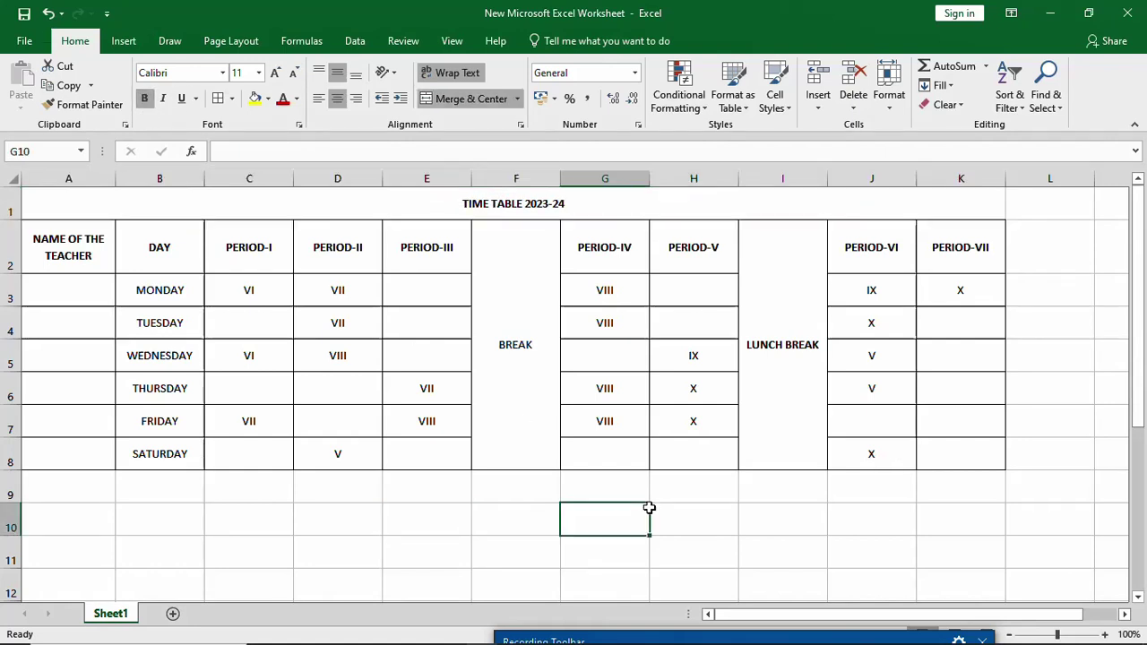
pyautogui.click(527, 387)
pyautogui.click(147, 96)
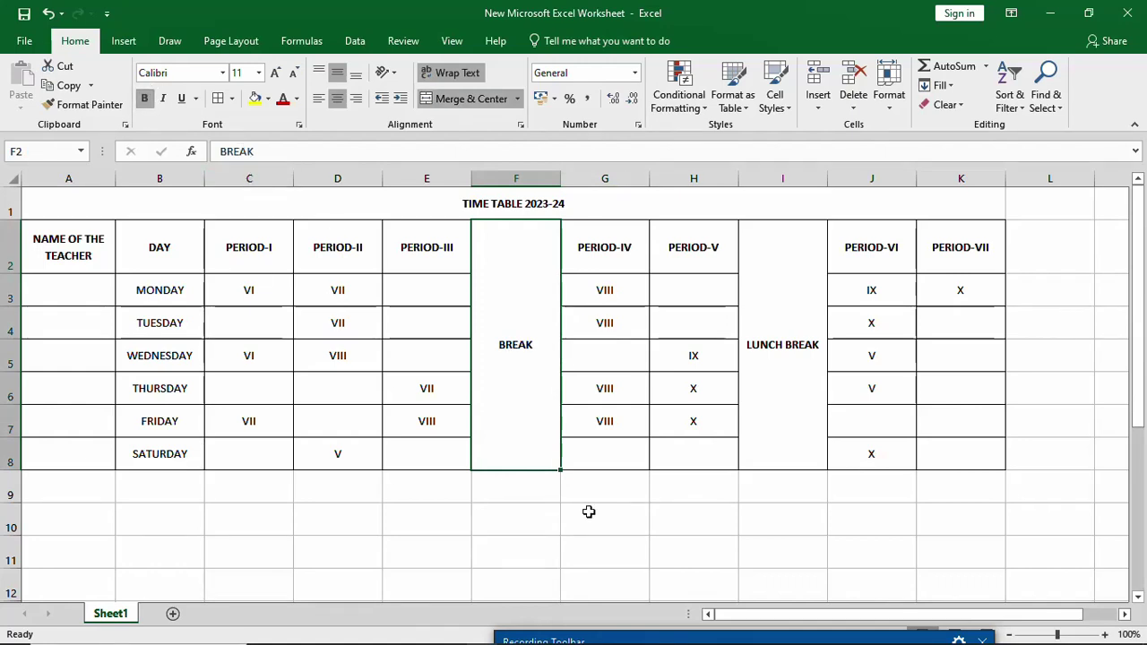
pyautogui.click(589, 512)
# Step: Colour all row 2 headings dark red
pyautogui.press('XF86MonBrightnessUp')
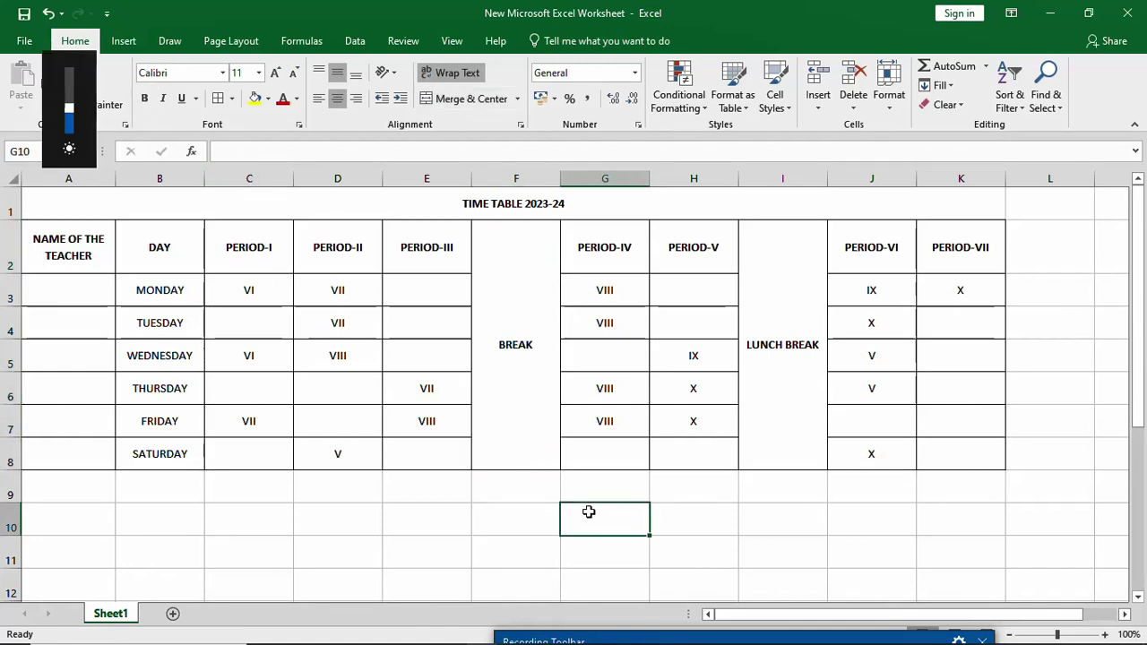
pyautogui.press('XF86MonBrightnessUp')
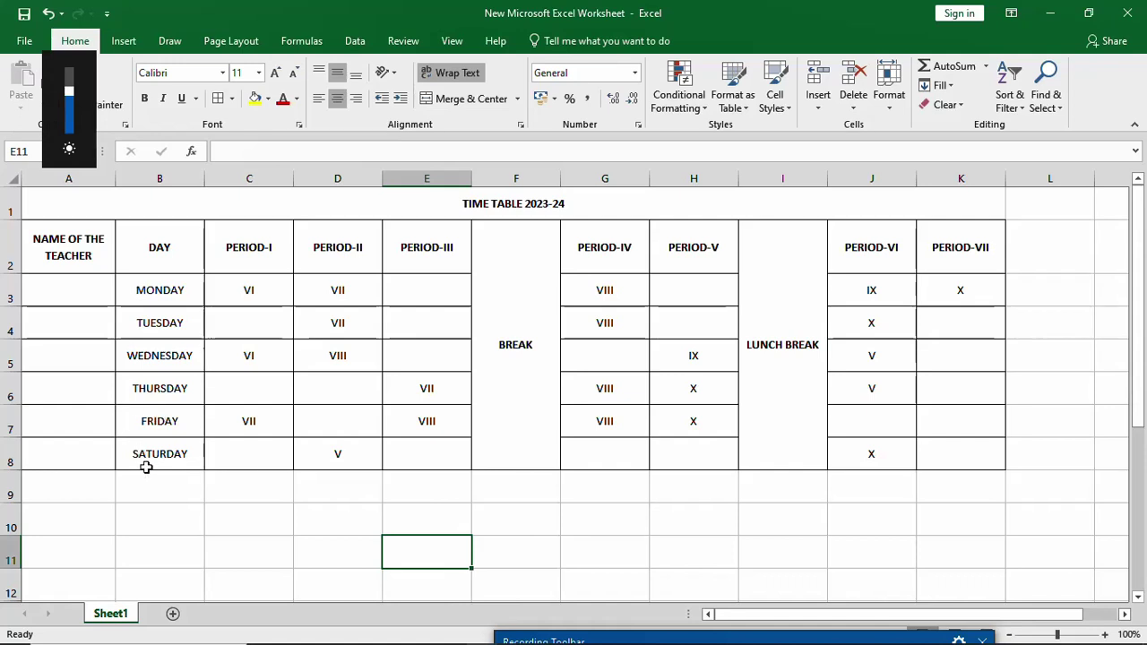
pyautogui.click(154, 524)
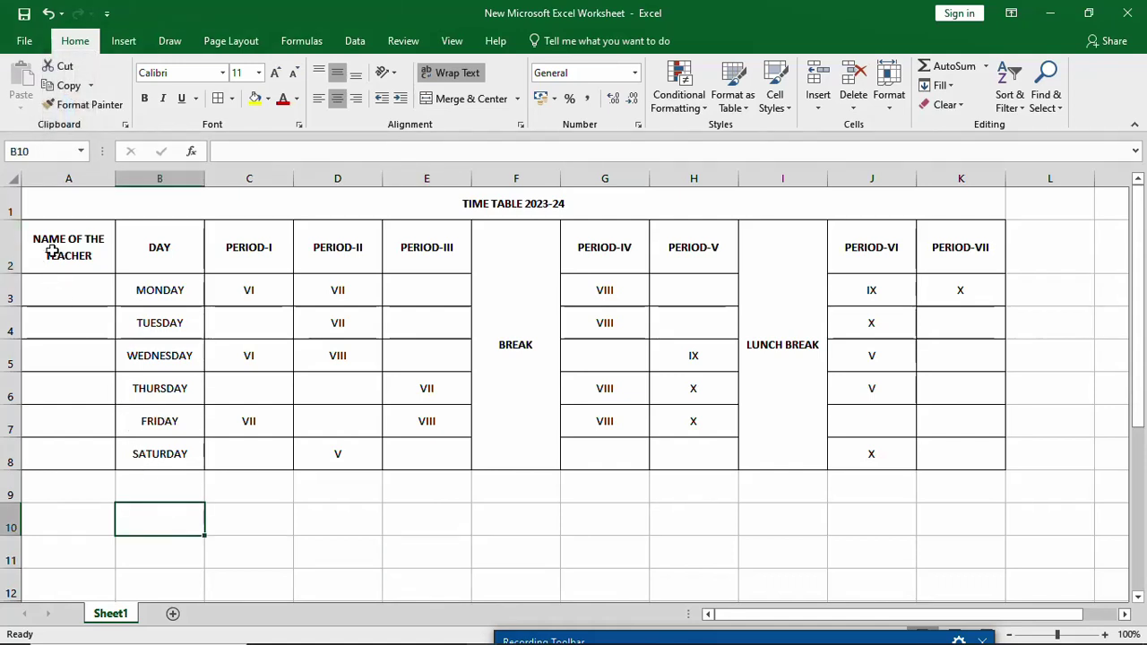
pyautogui.click(16, 248)
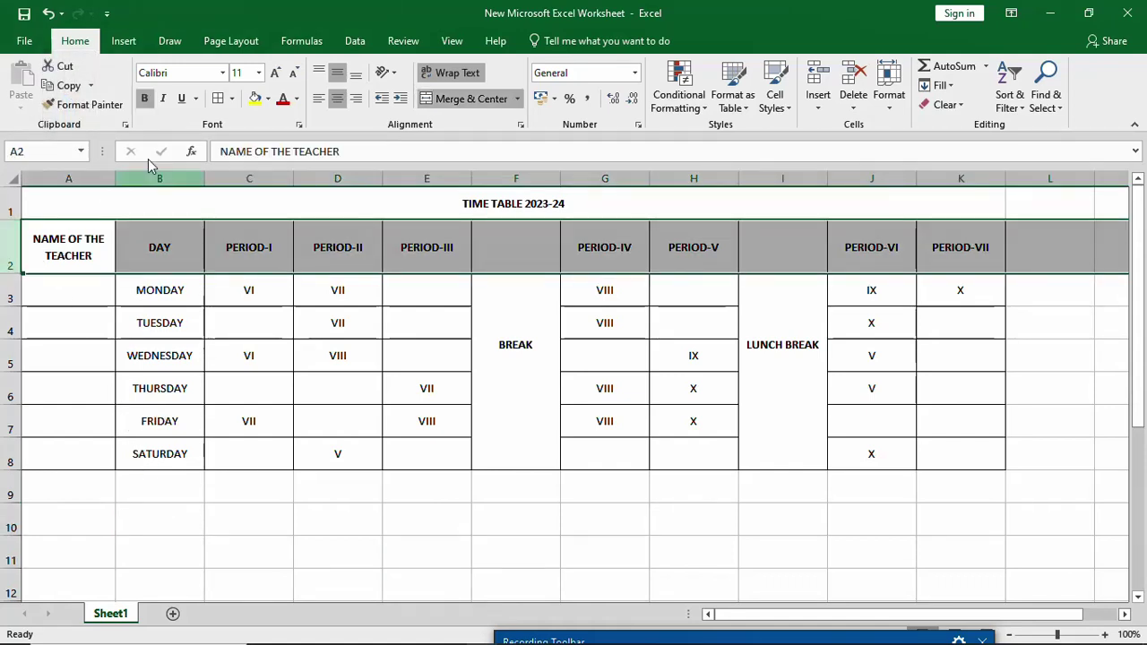
pyautogui.click(282, 101)
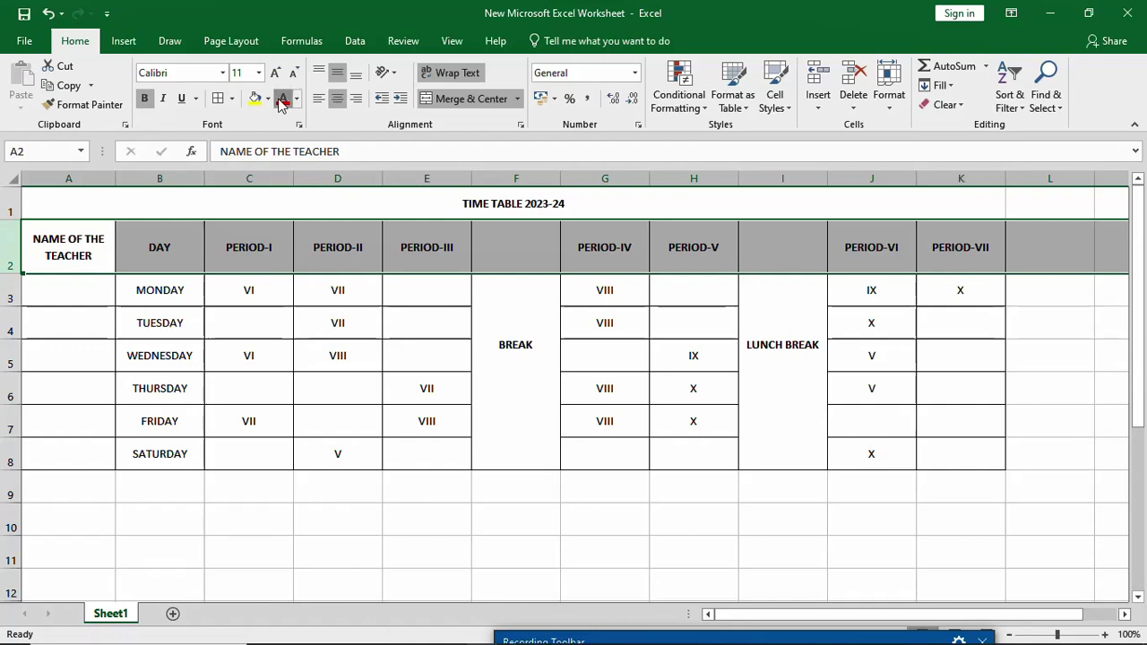
pyautogui.click(461, 579)
# Step: Turn the BREAK and LUNCH BREAK headings green
pyautogui.click(516, 404)
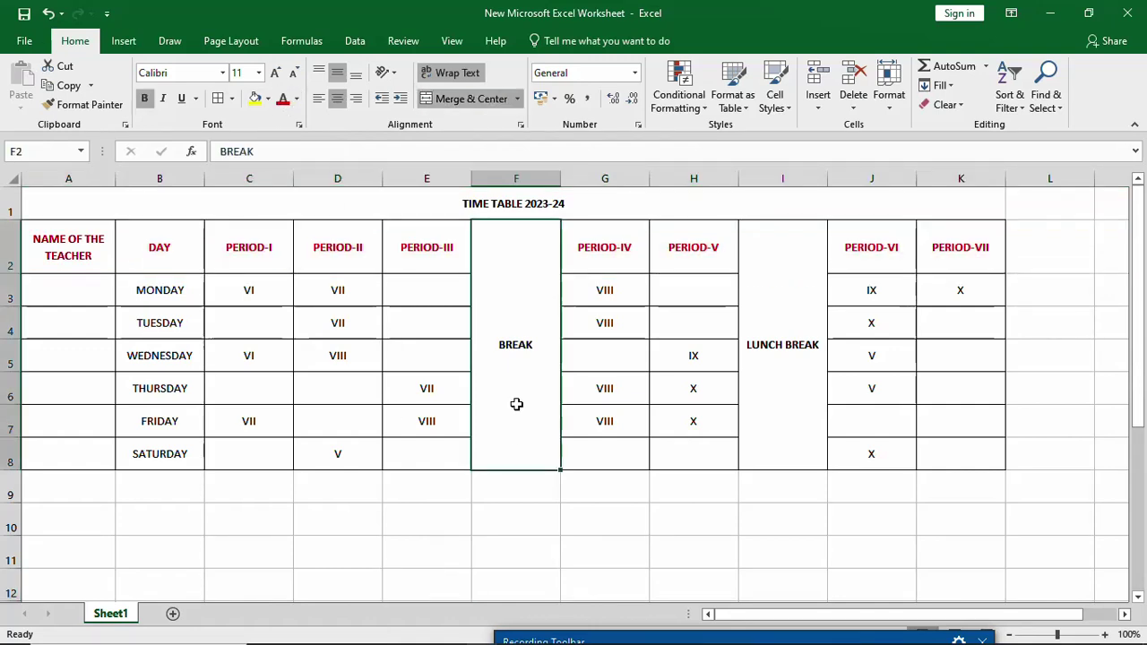
pyautogui.click(296, 98)
pyautogui.click(354, 249)
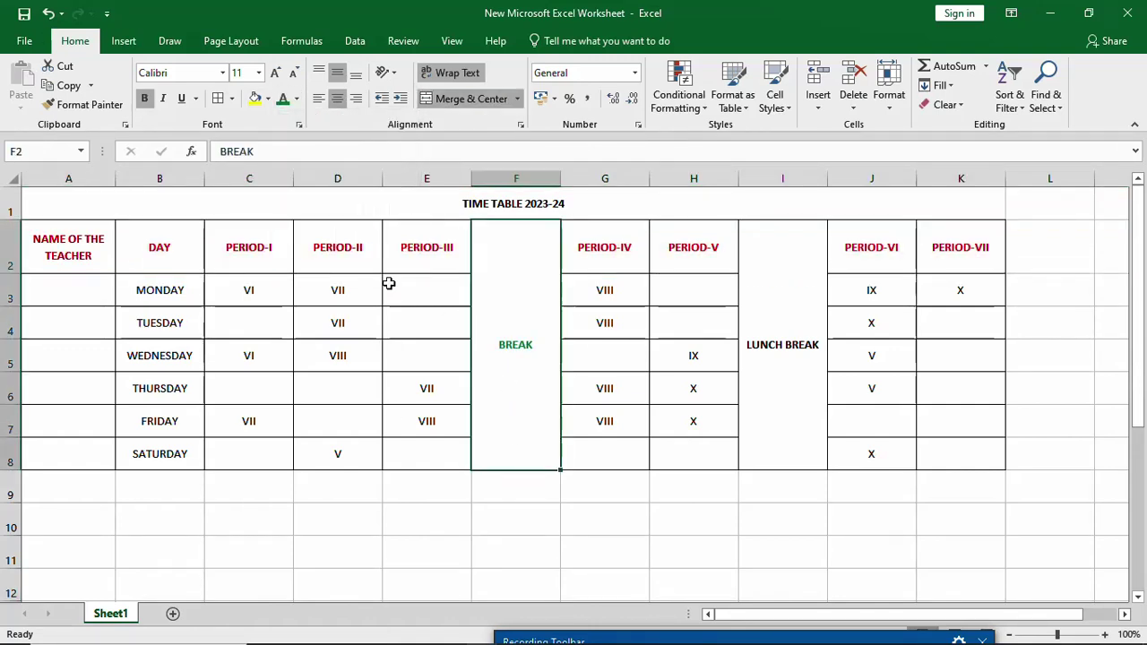
pyautogui.click(775, 368)
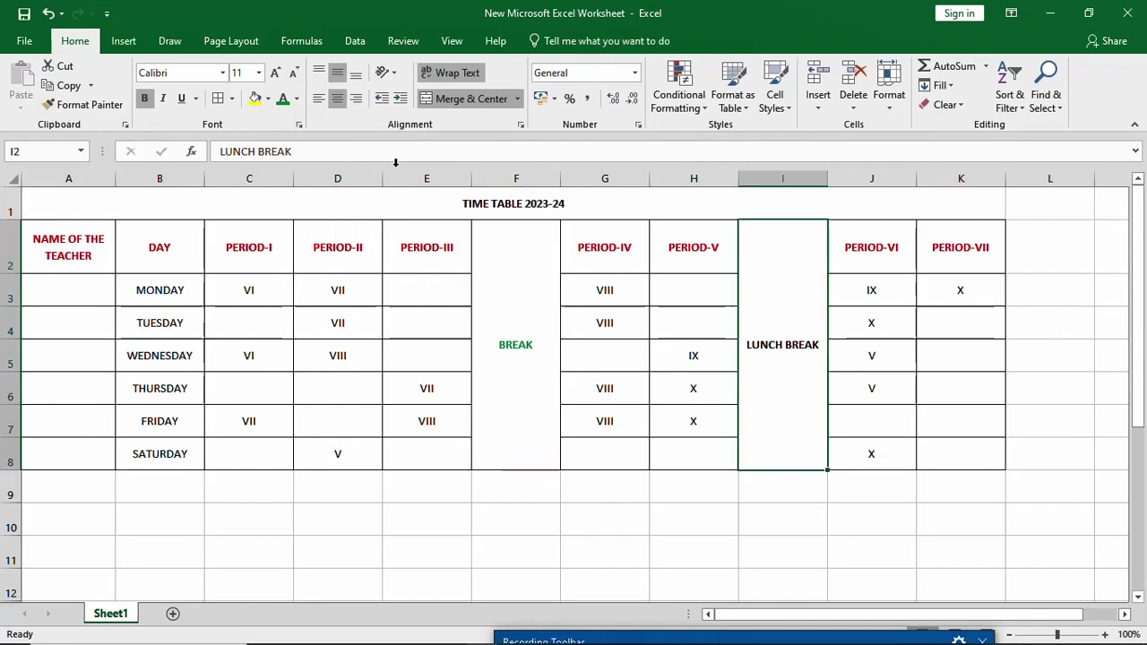
pyautogui.click(279, 101)
pyautogui.click(501, 532)
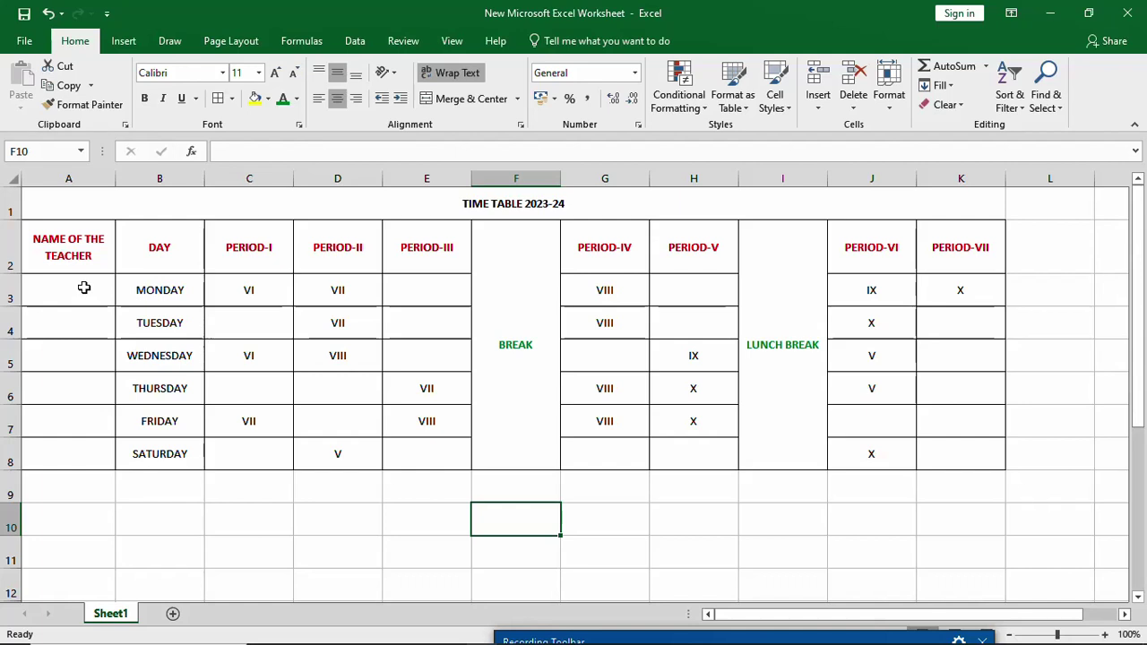
# Step: Merge A3:A8, enter the teacher's name there, and widen column A to fit it
pyautogui.moveTo(81, 290); pyautogui.dragTo(75, 453)
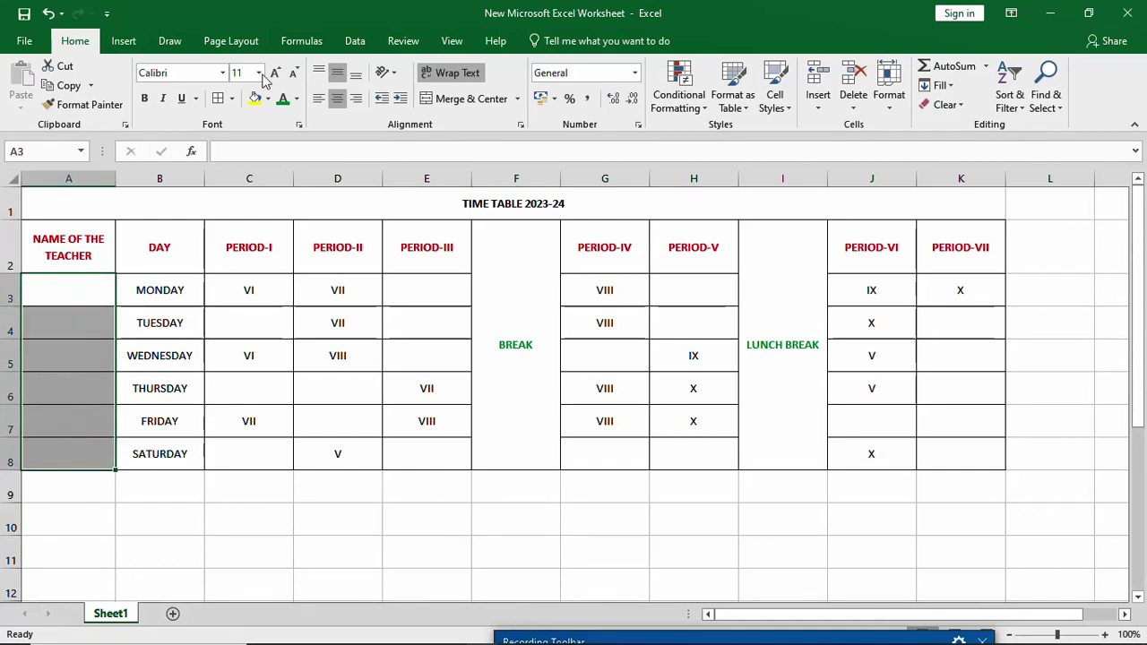
pyautogui.click(488, 101)
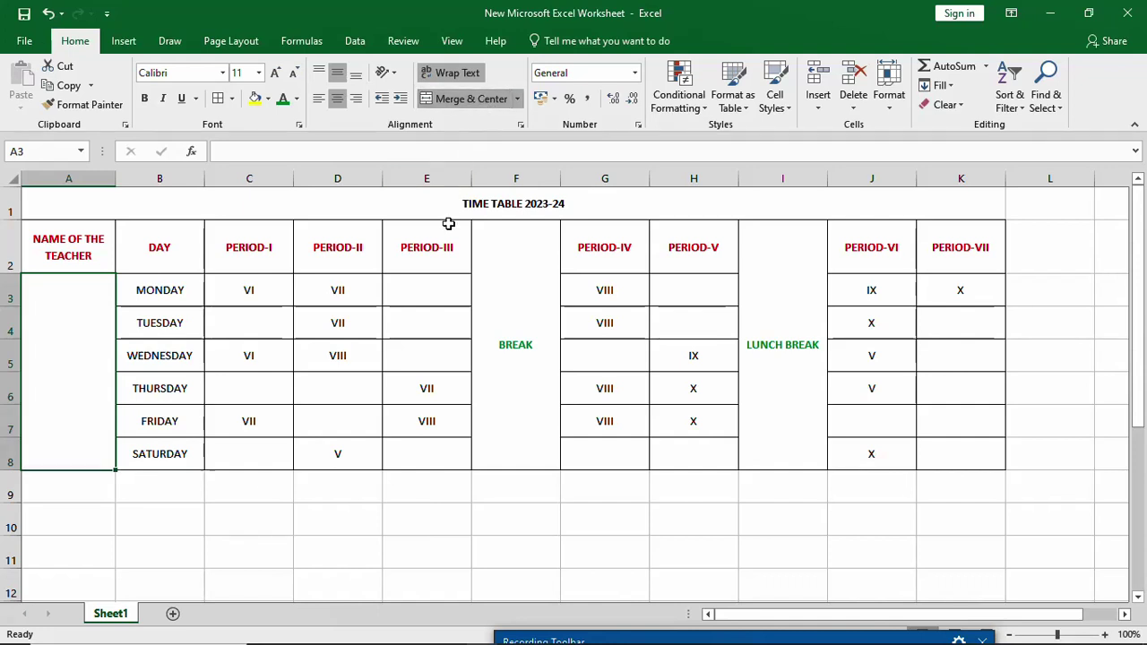
pyautogui.write('SRI')
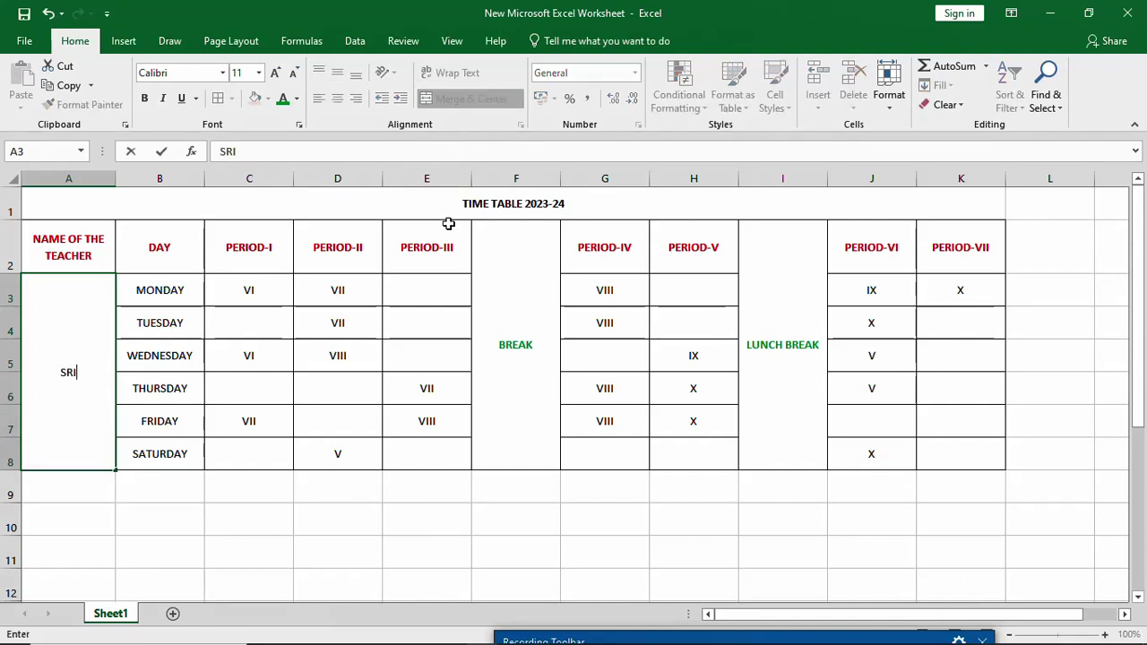
pyautogui.write('NIVAS')
pyautogui.click(362, 495)
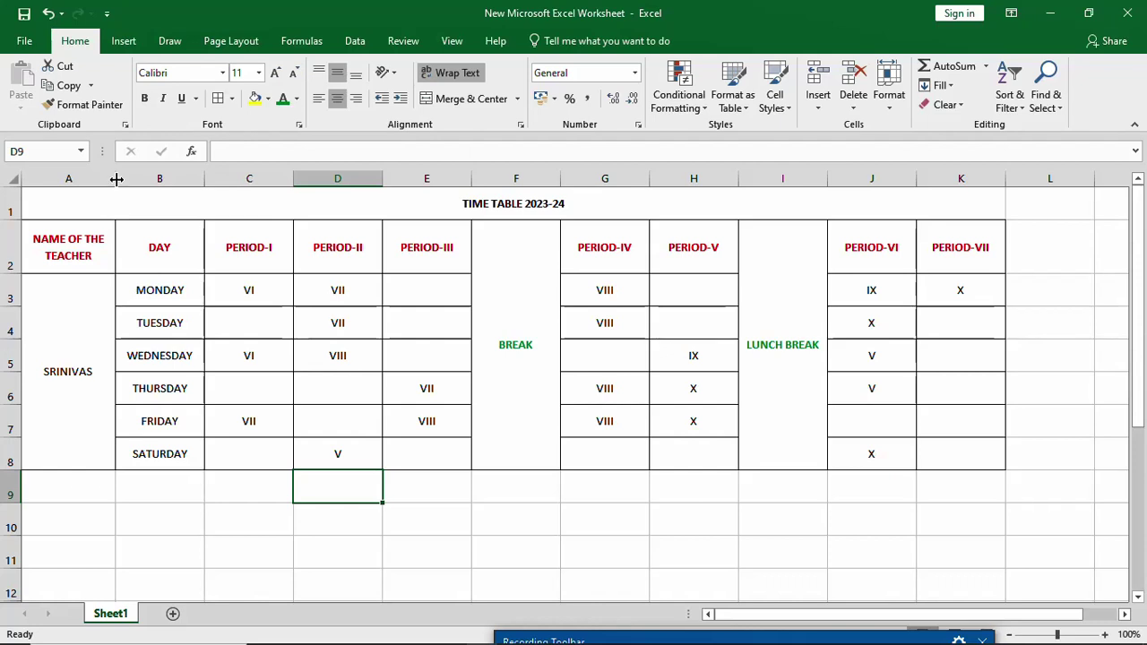
pyautogui.moveTo(116, 178); pyautogui.dragTo(140, 183)
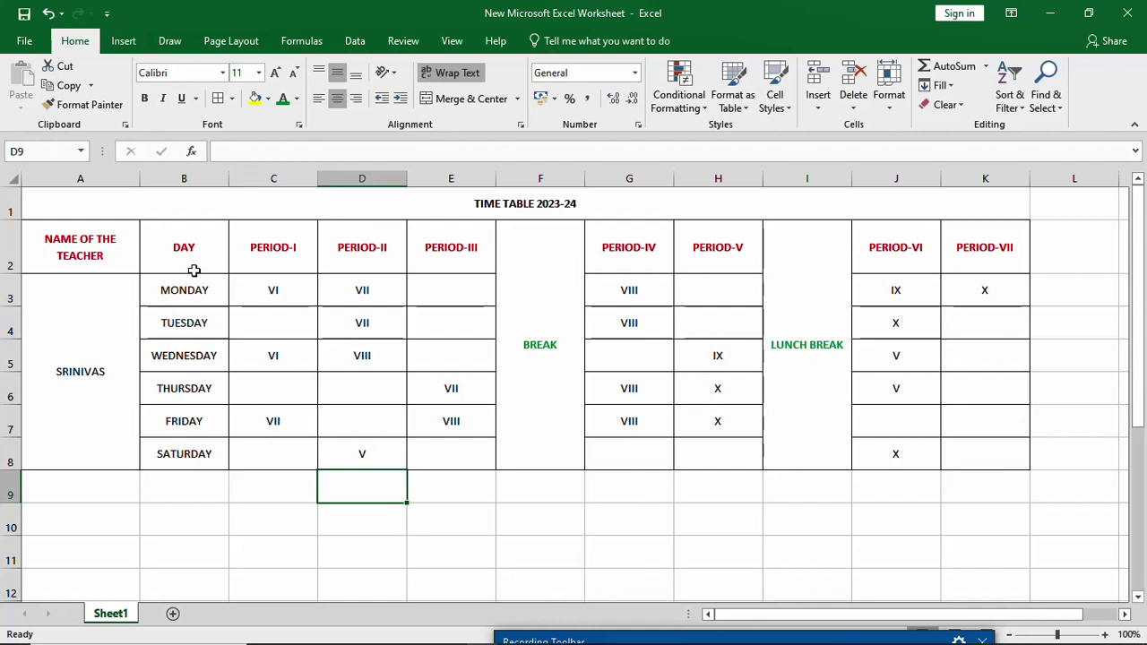
# Step: Check the merged title, BREAK, LUNCH BREAK and teacher name cells
pyautogui.click(498, 206)
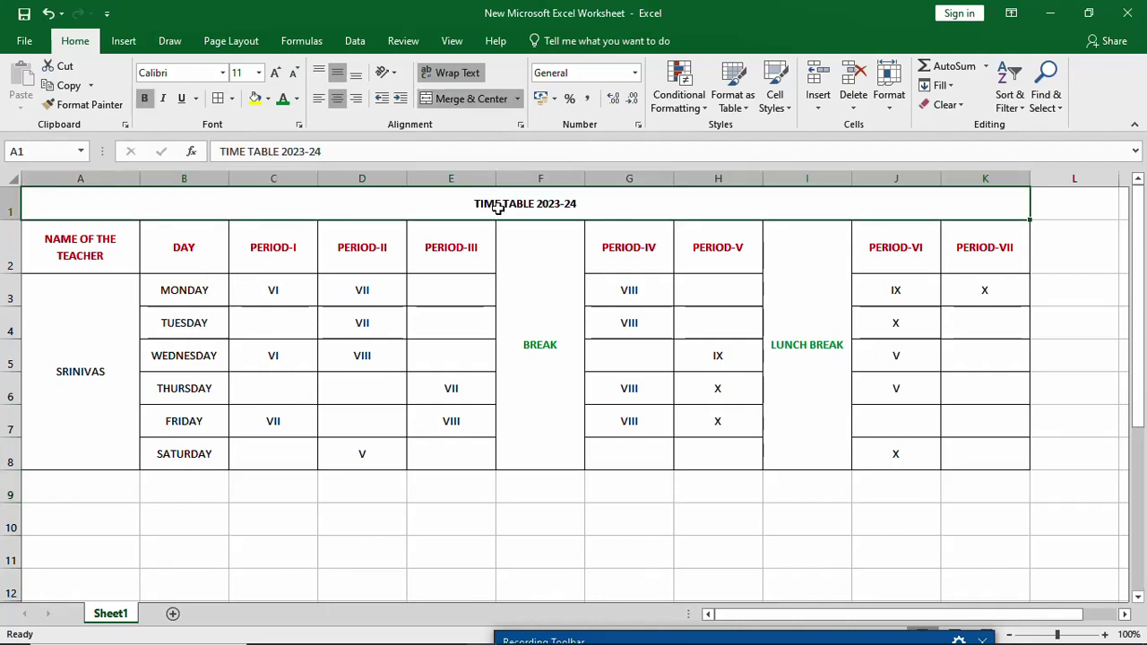
pyautogui.click(535, 295)
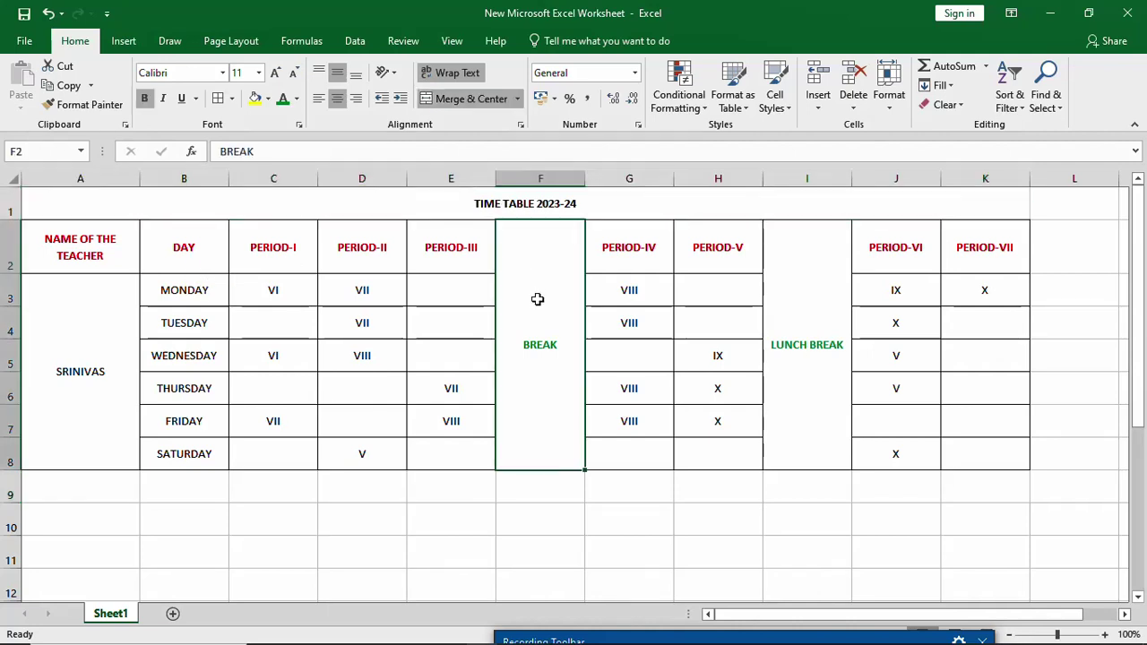
pyautogui.click(804, 359)
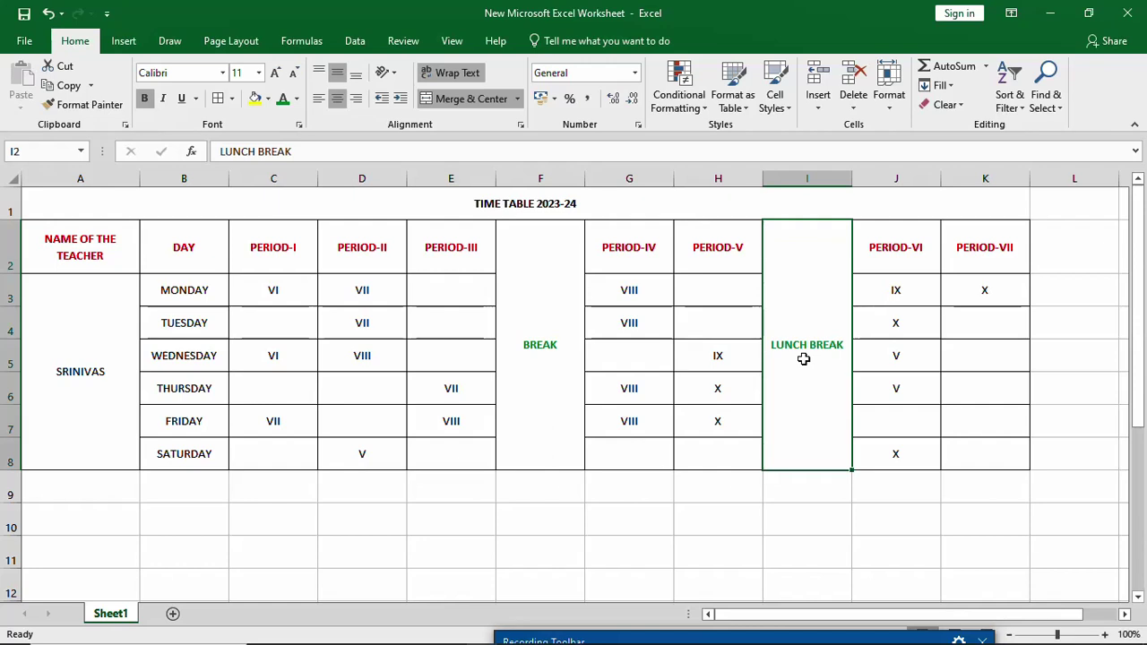
pyautogui.click(103, 362)
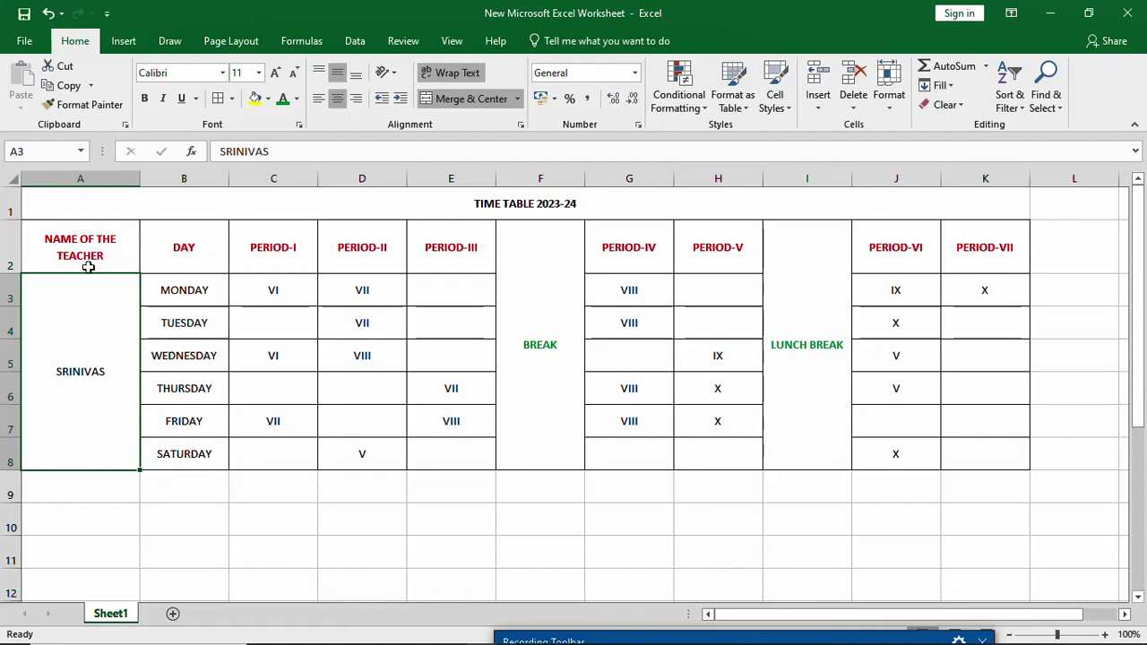
# Step: Colour the MONDAY to SATURDAY day names in B3:B8 dark blue
pyautogui.moveTo(193, 292); pyautogui.dragTo(186, 448)
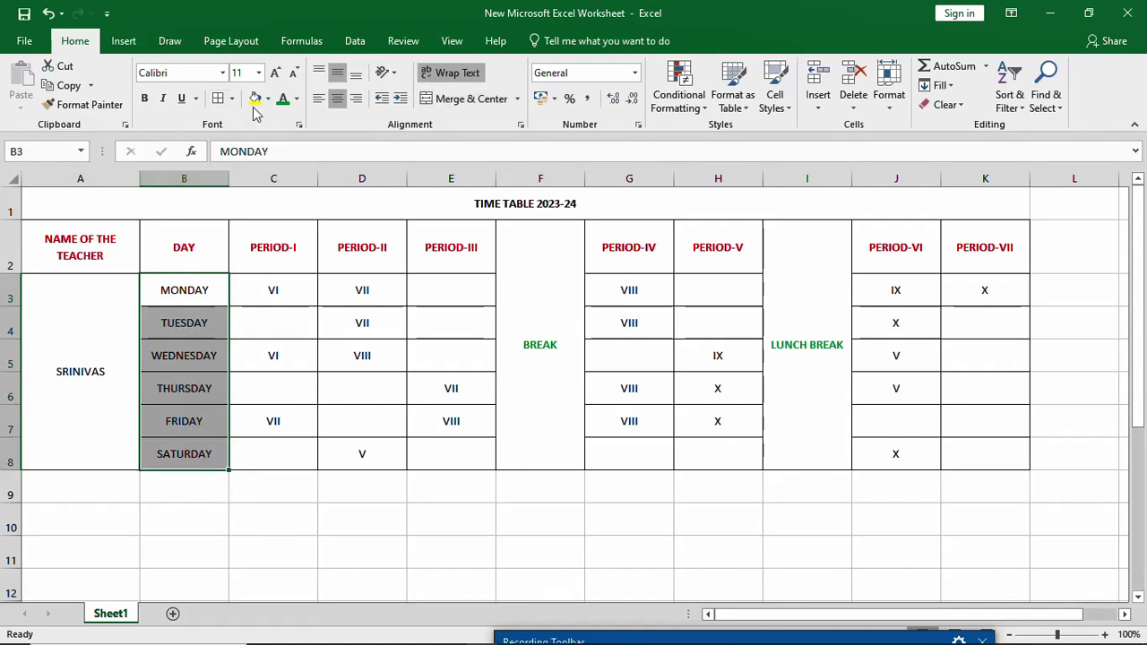
pyautogui.click(298, 100)
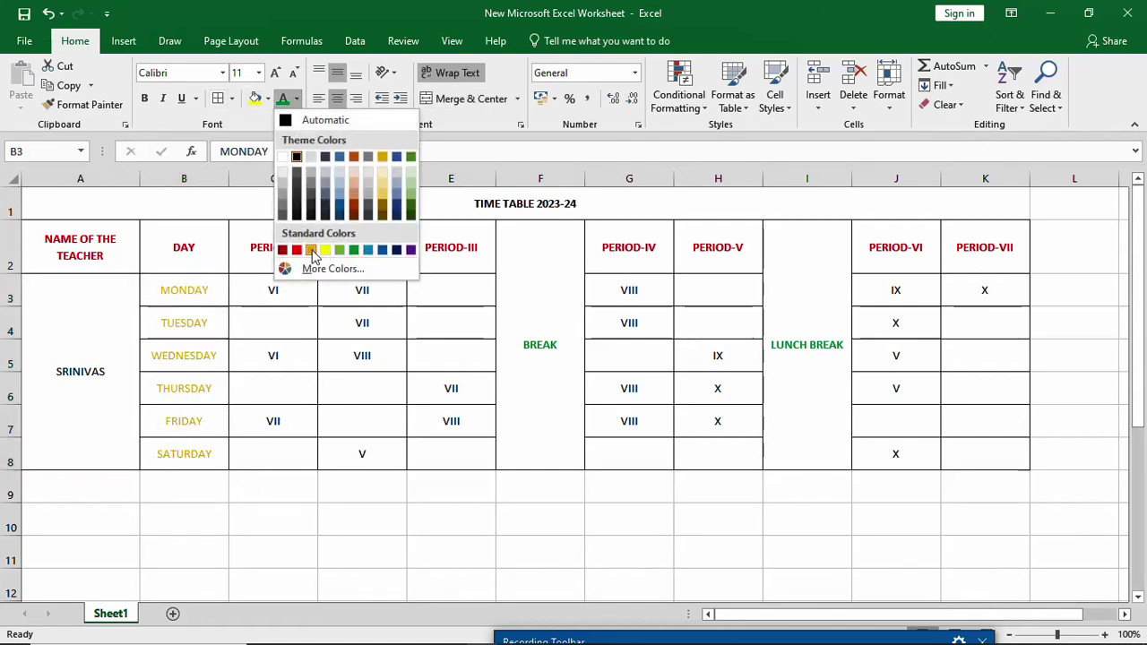
pyautogui.click(397, 251)
pyautogui.click(359, 522)
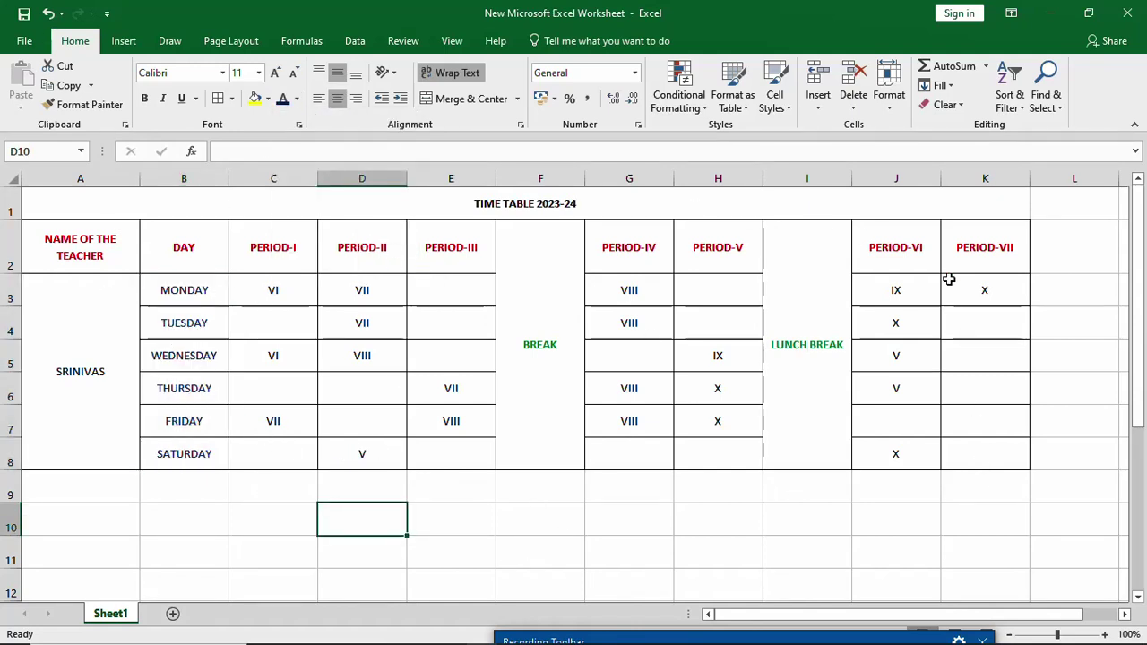
pyautogui.moveTo(792, 630)
pyautogui.moveTo(582, 636)
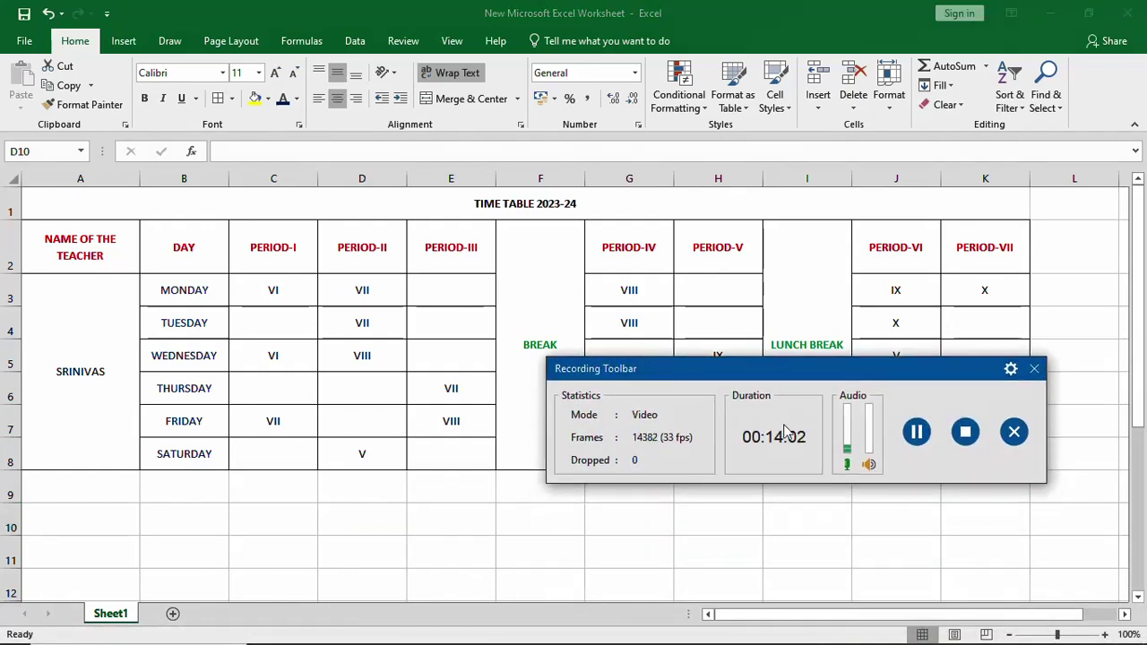